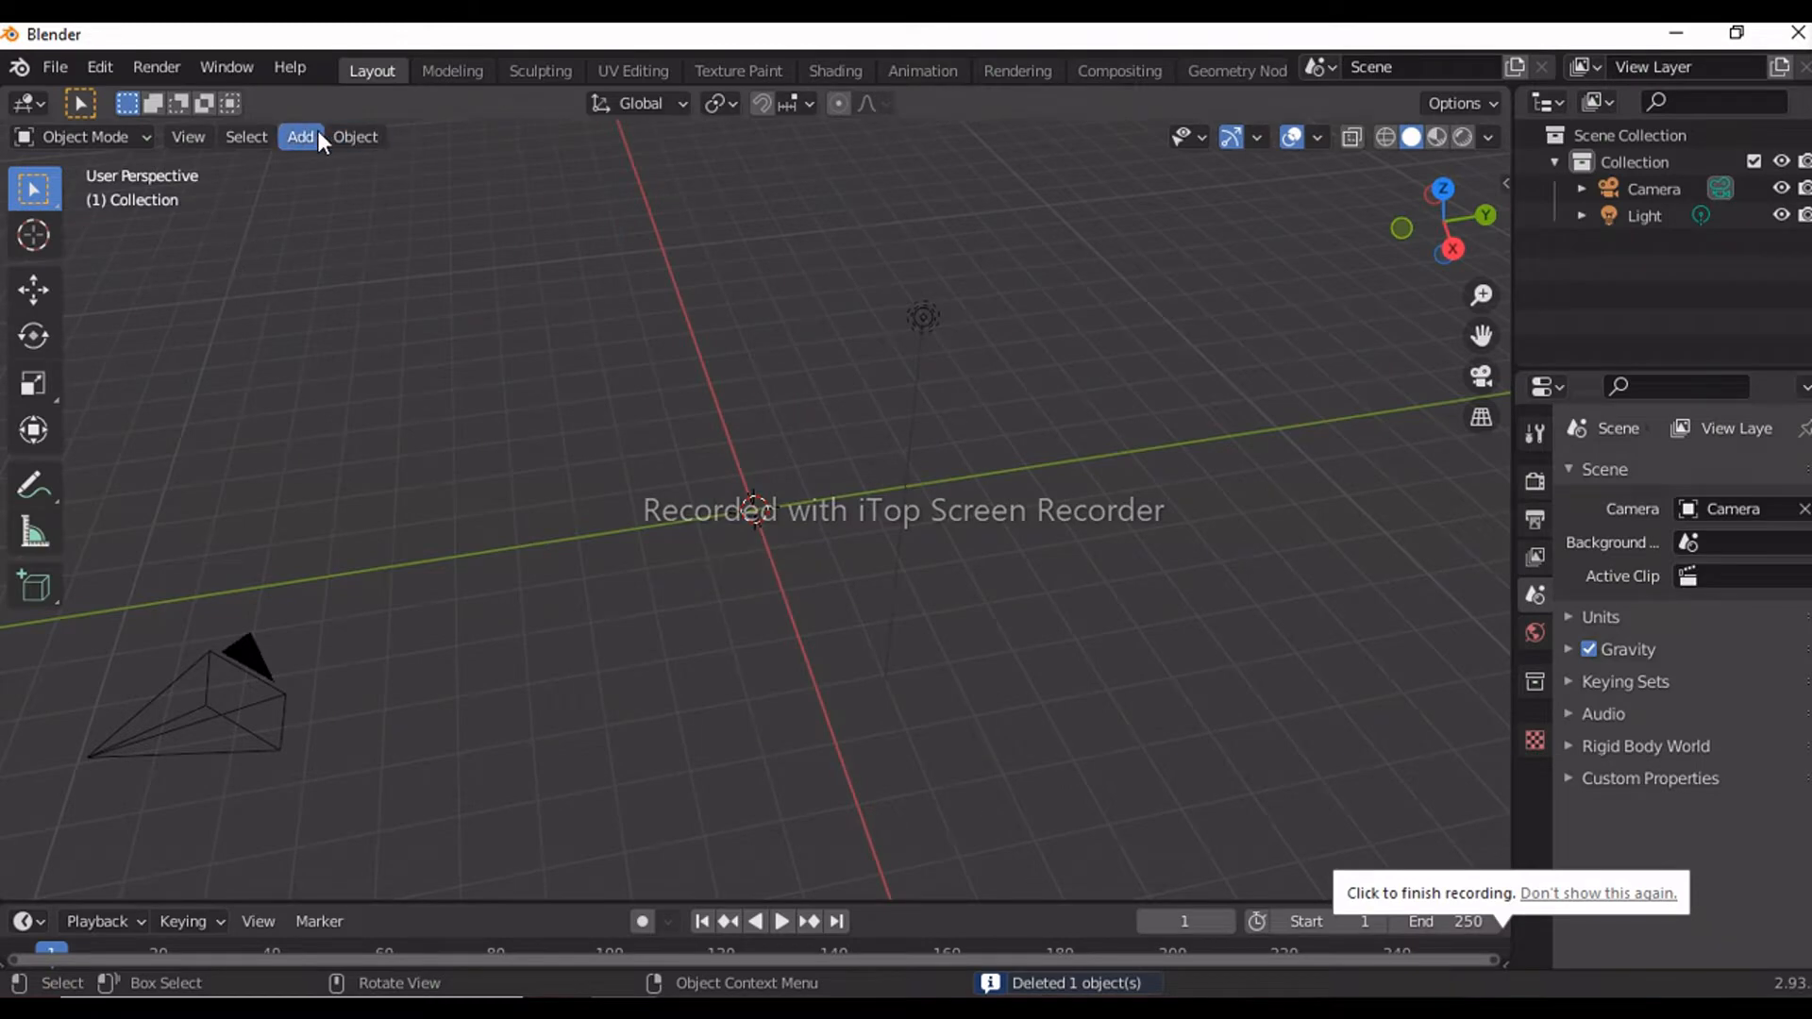
Step: Add a plane mesh at the origin and scale it up to about 8.36 as the floor
click(688, 170)
key(s)
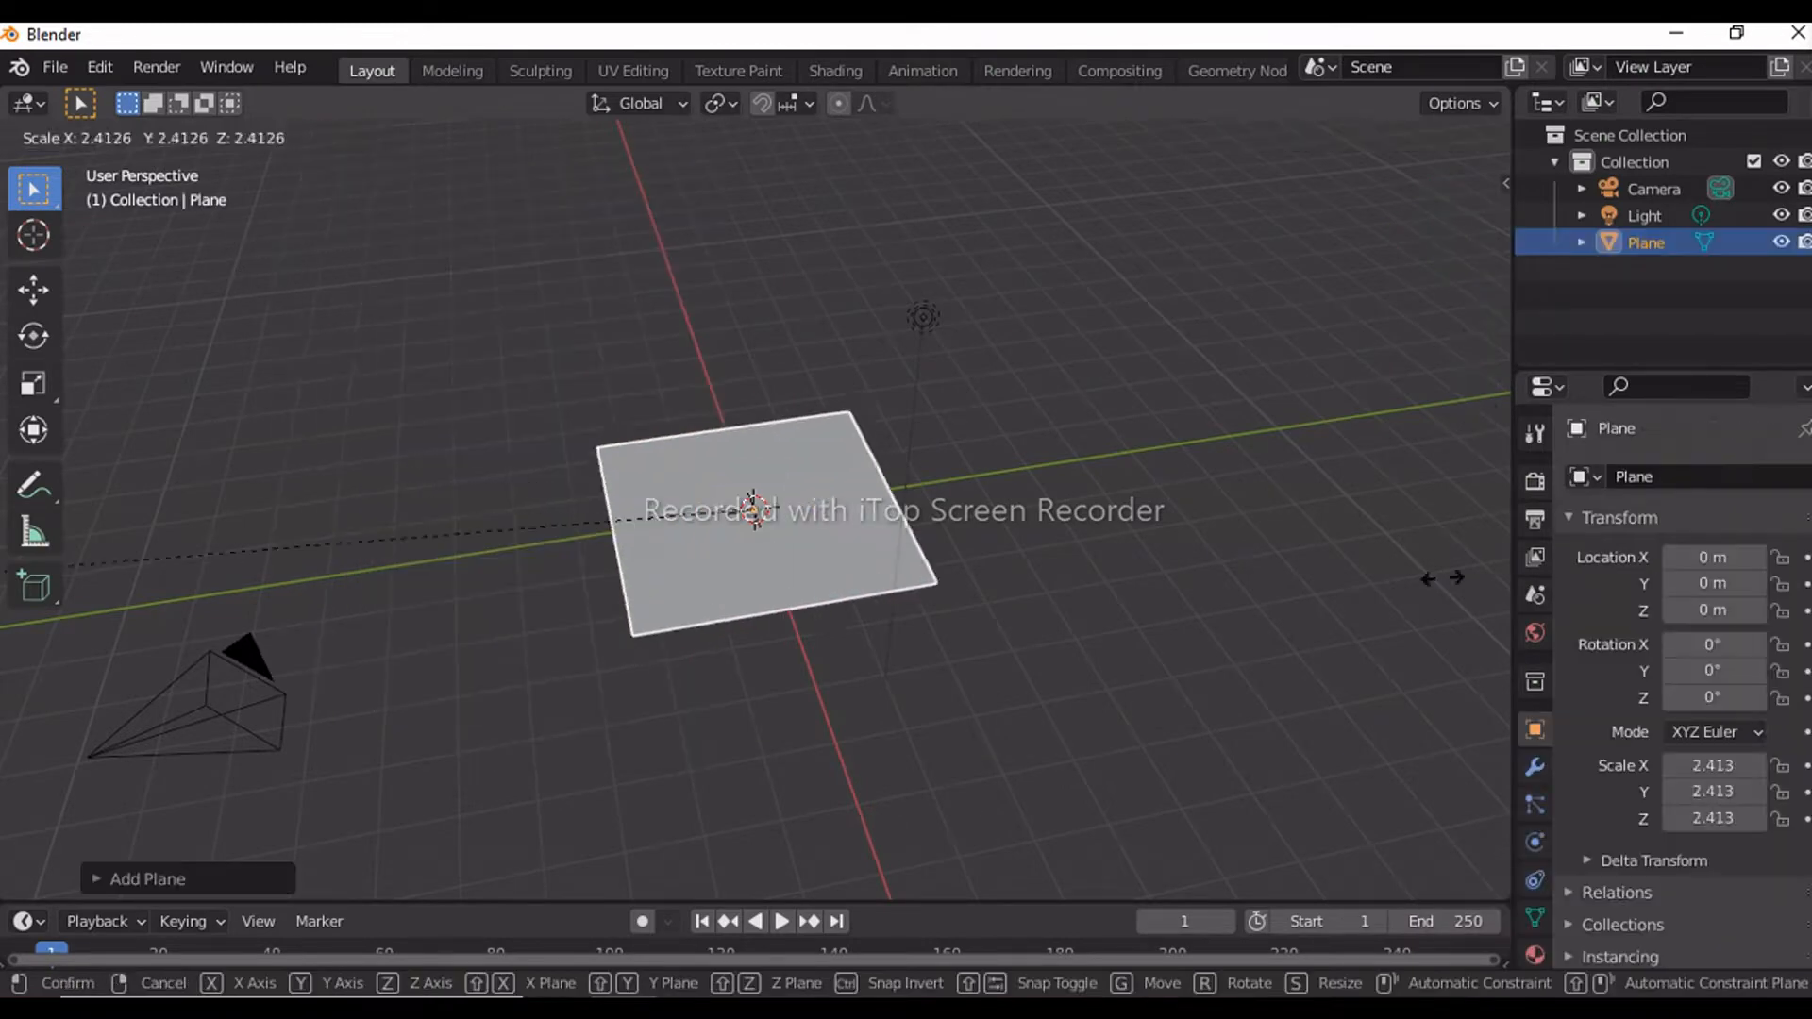
click(1303, 661)
middle_drag(818, 621, 823, 562)
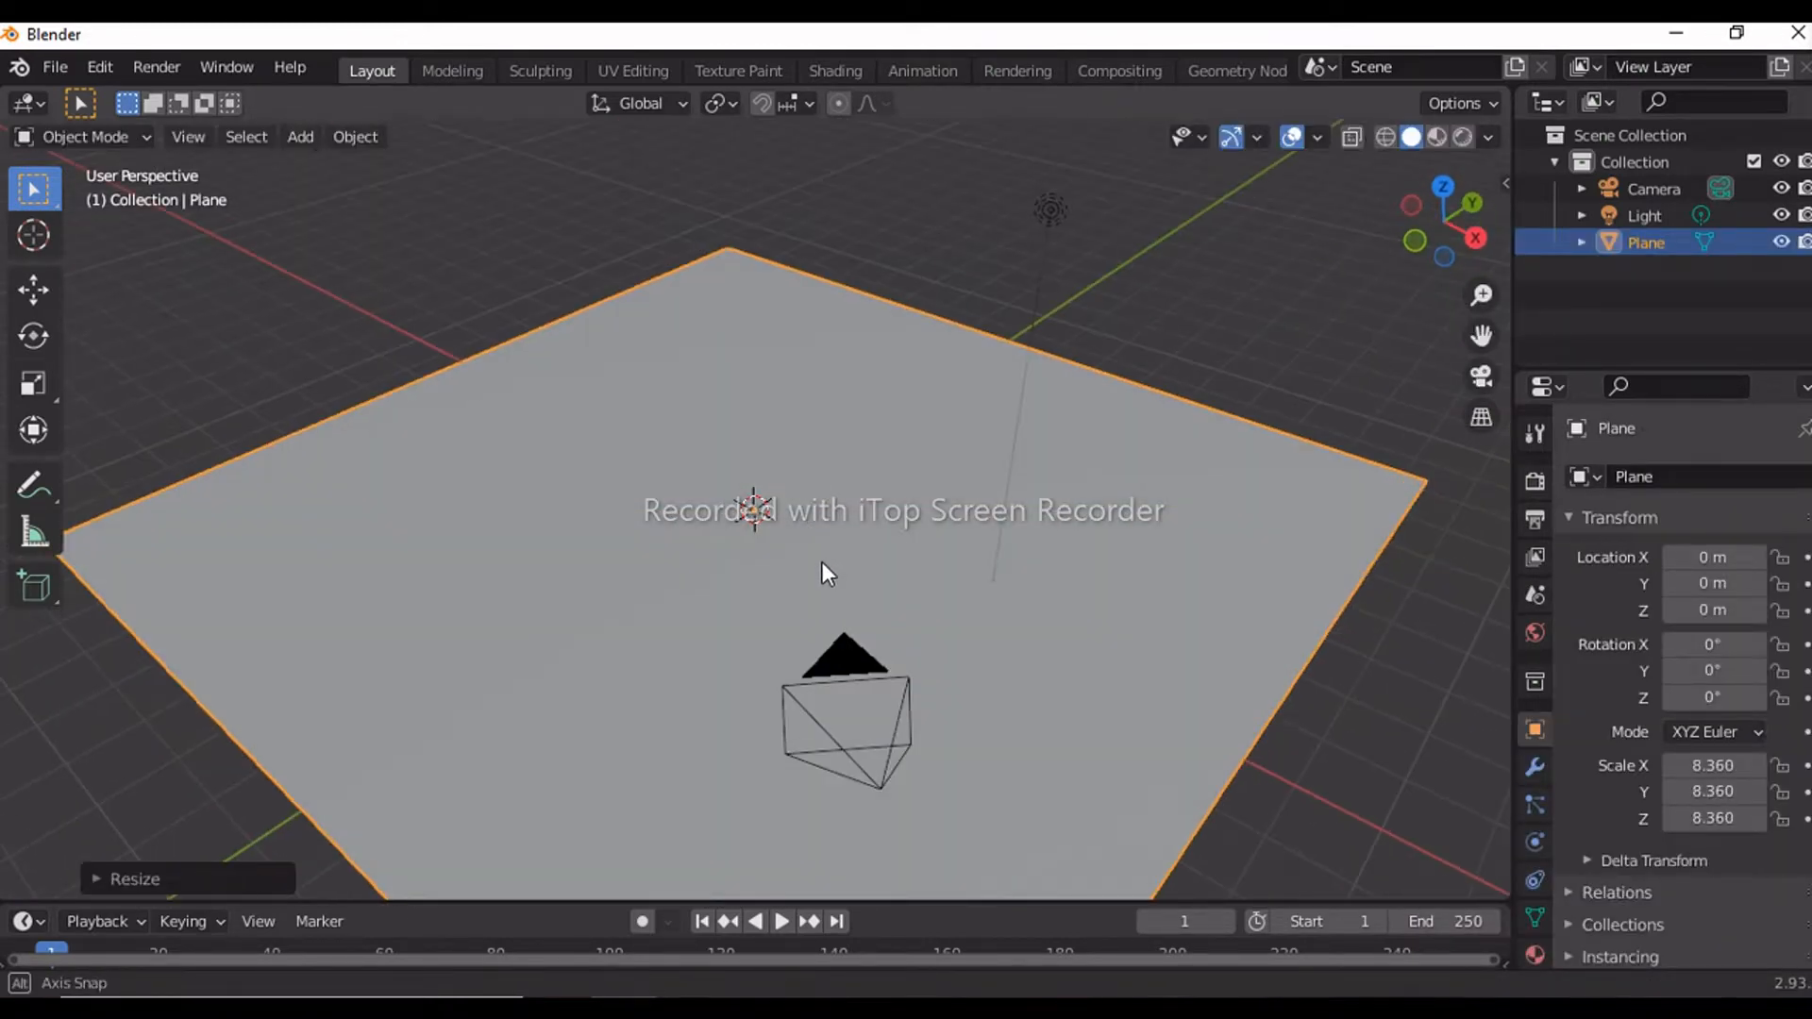
Step: Duplicate the floor plane in place and rotate the copy 90° about the X axis
key(shift+d)
right_click(819, 564)
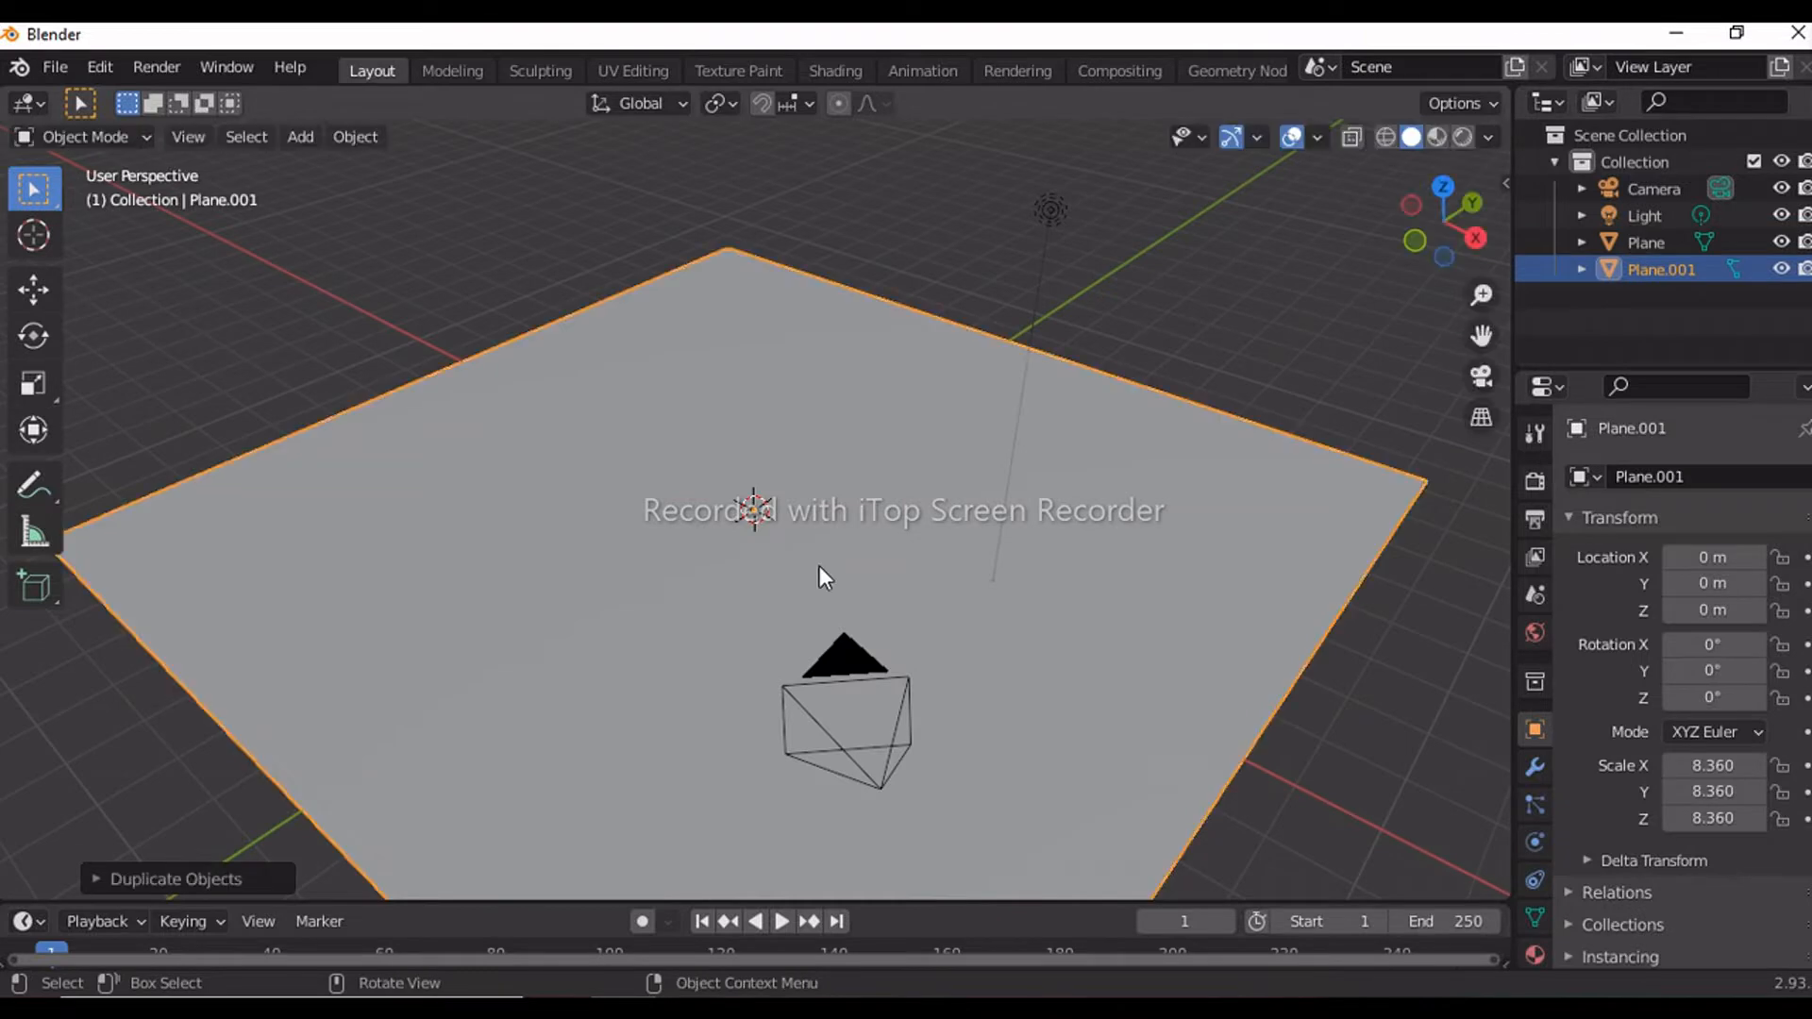
text(rx90)
key(Return)
Step: Move the upright plane along Y to about 7.91 m, at the floor's back edge, and raise it to about 0.53 m
middle_drag(819, 568, 845, 485)
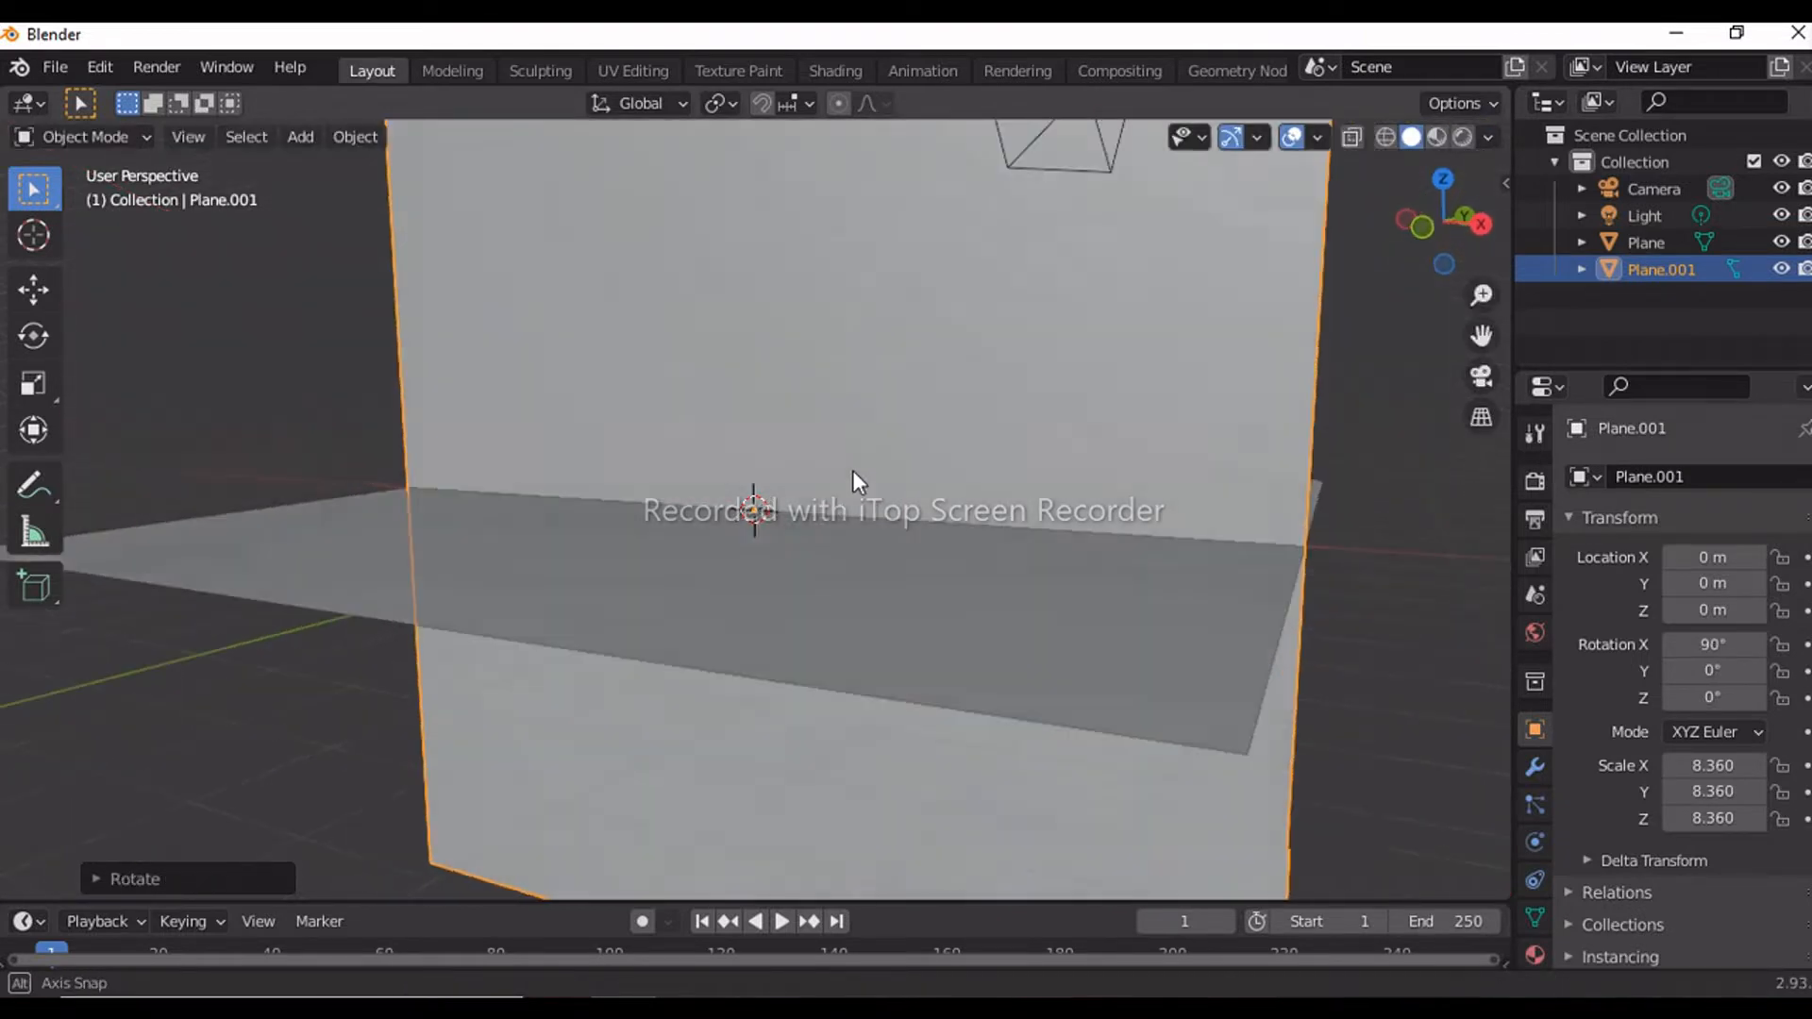
scroll(846, 485, down, 3)
key(g)
key(y)
click(849, 552)
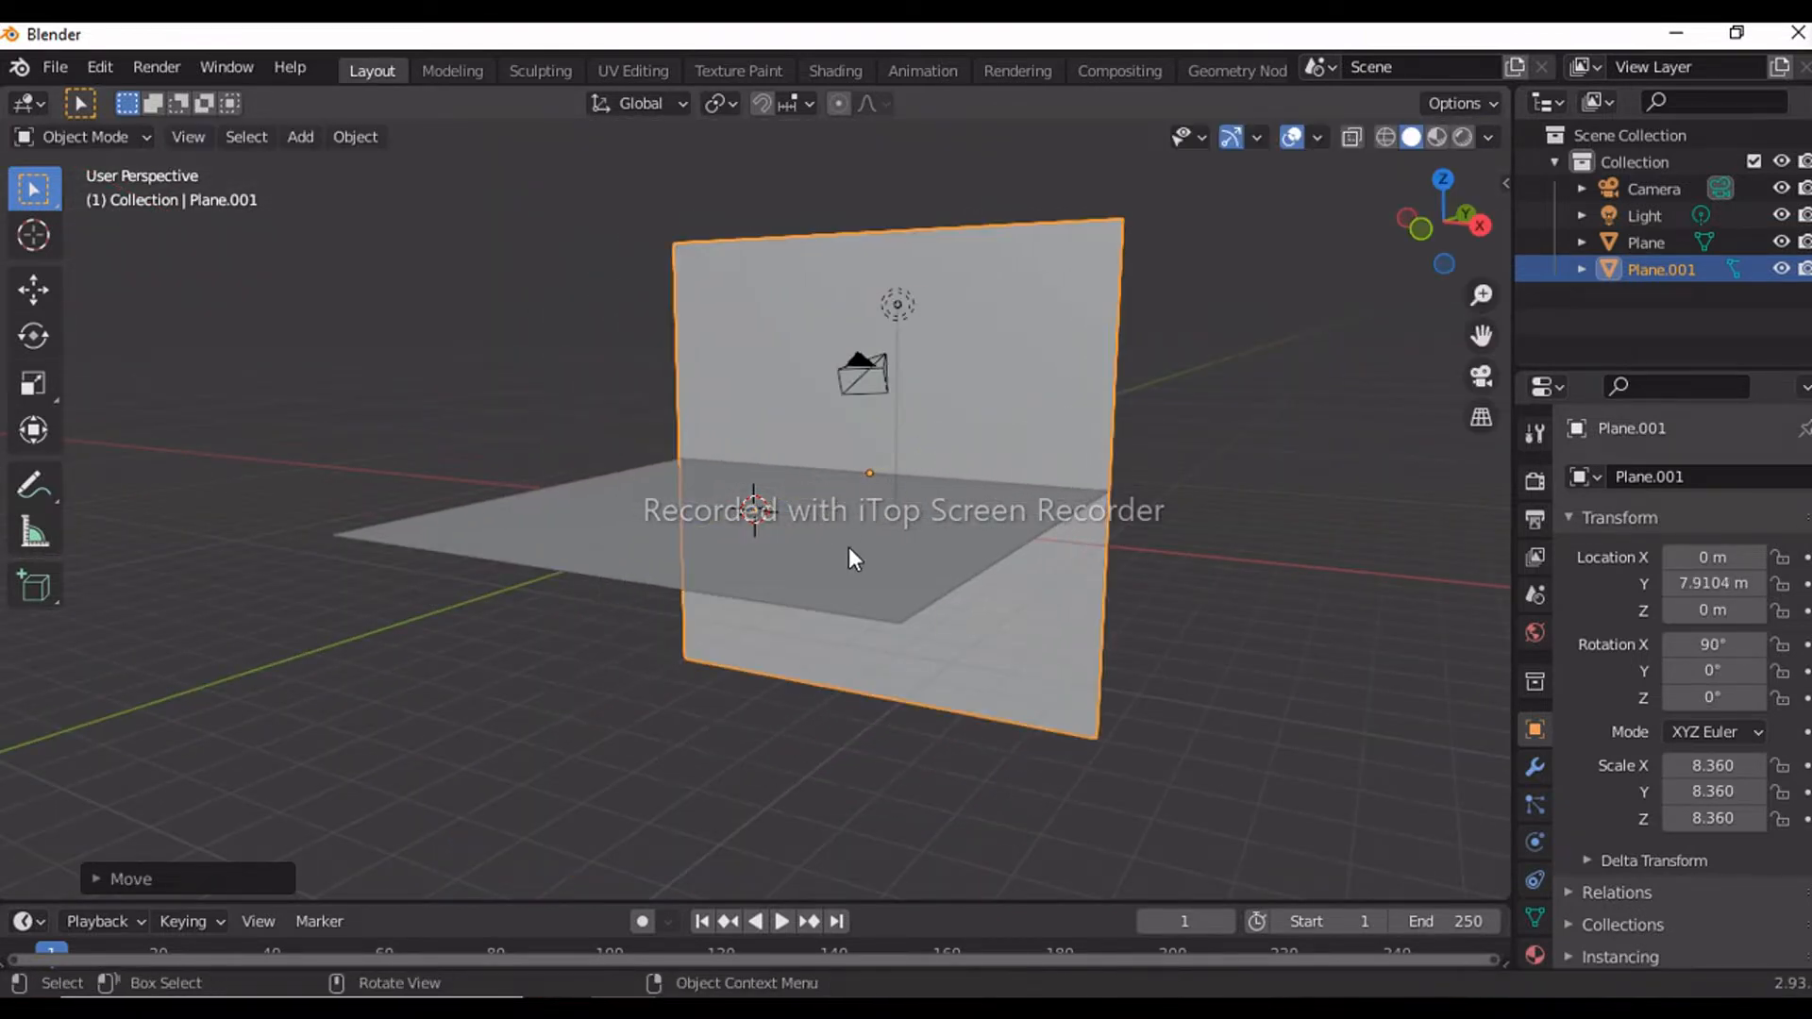
middle_drag(849, 538, 915, 603)
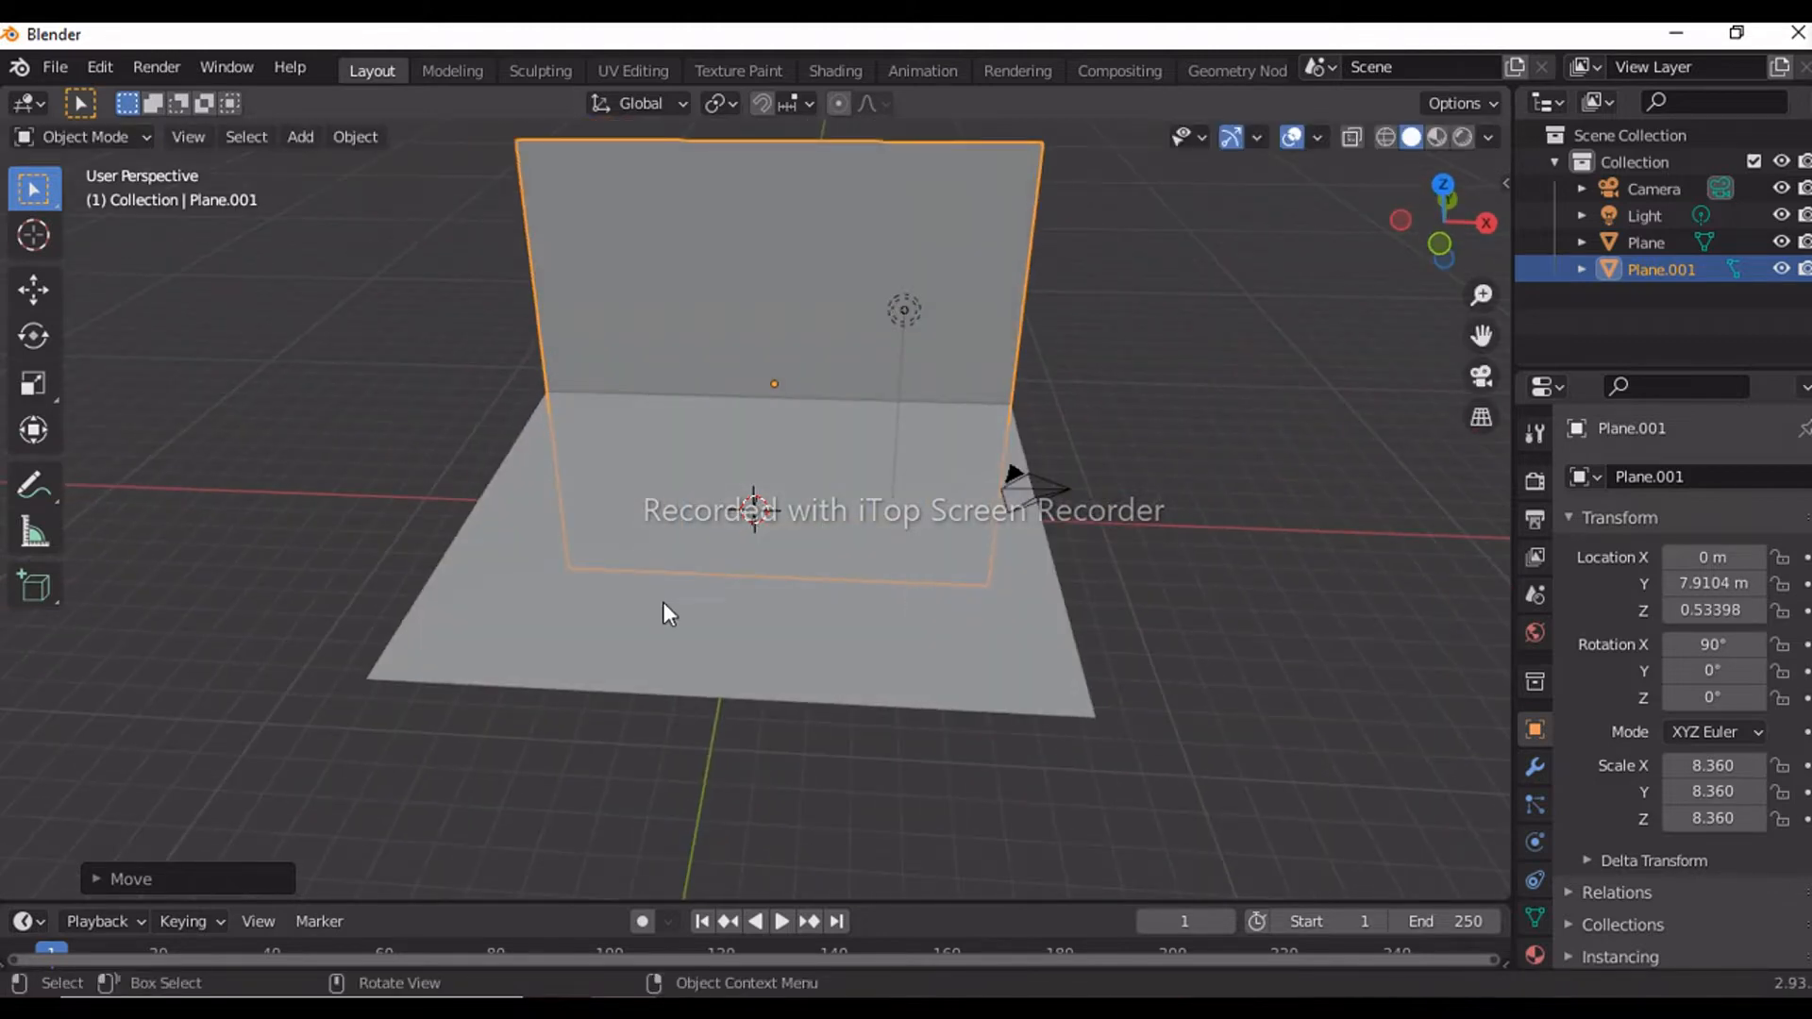
Step: Duplicate the back wall and rotate the copy 90° about the Z axis
key(shift+d)
text(r90z)
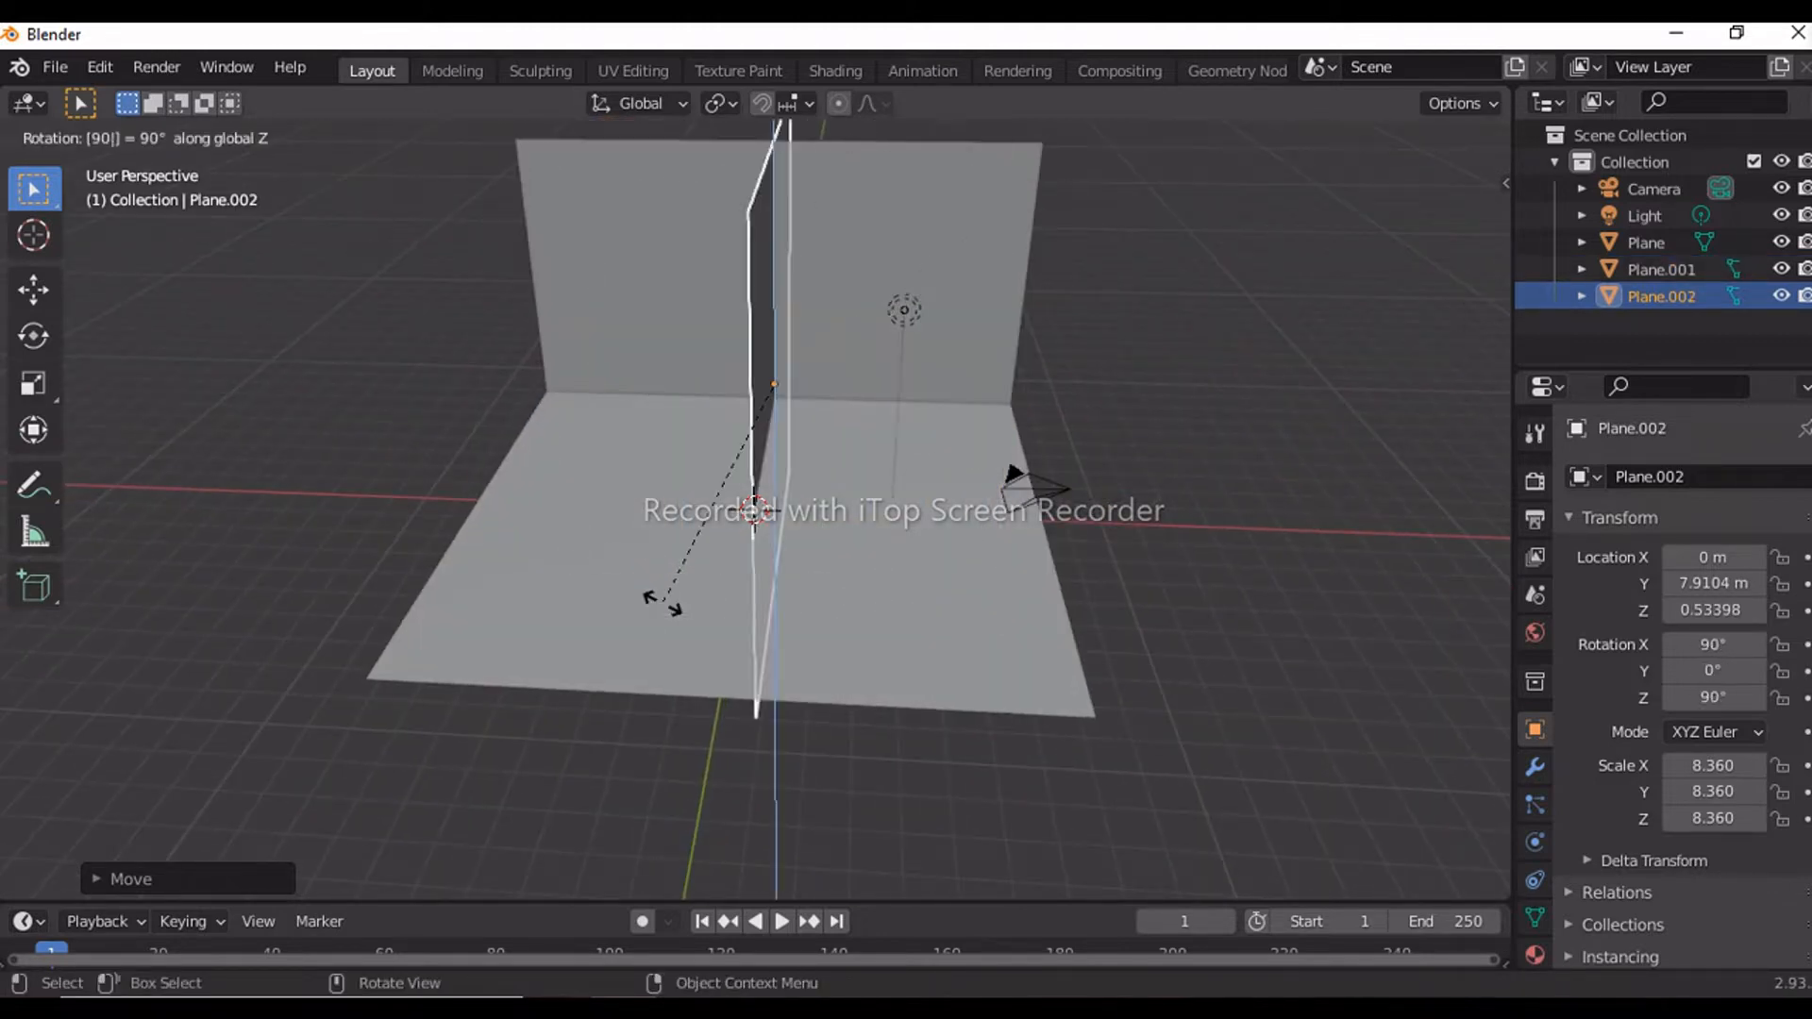
click(660, 604)
Step: Move the second wall along Y and X to the floor's side edge so it forms a corner with the back wall
middle_drag(660, 608, 323, 505)
key(g)
key(y)
click(65, 445)
key(g)
key(x)
click(65, 357)
Step: Join the floor and both walls into one object and scale it down to about 5.77
middle_drag(65, 357, 481, 565)
shift+click(632, 479)
shift+click(732, 387)
key(ctrl+j)
key(s)
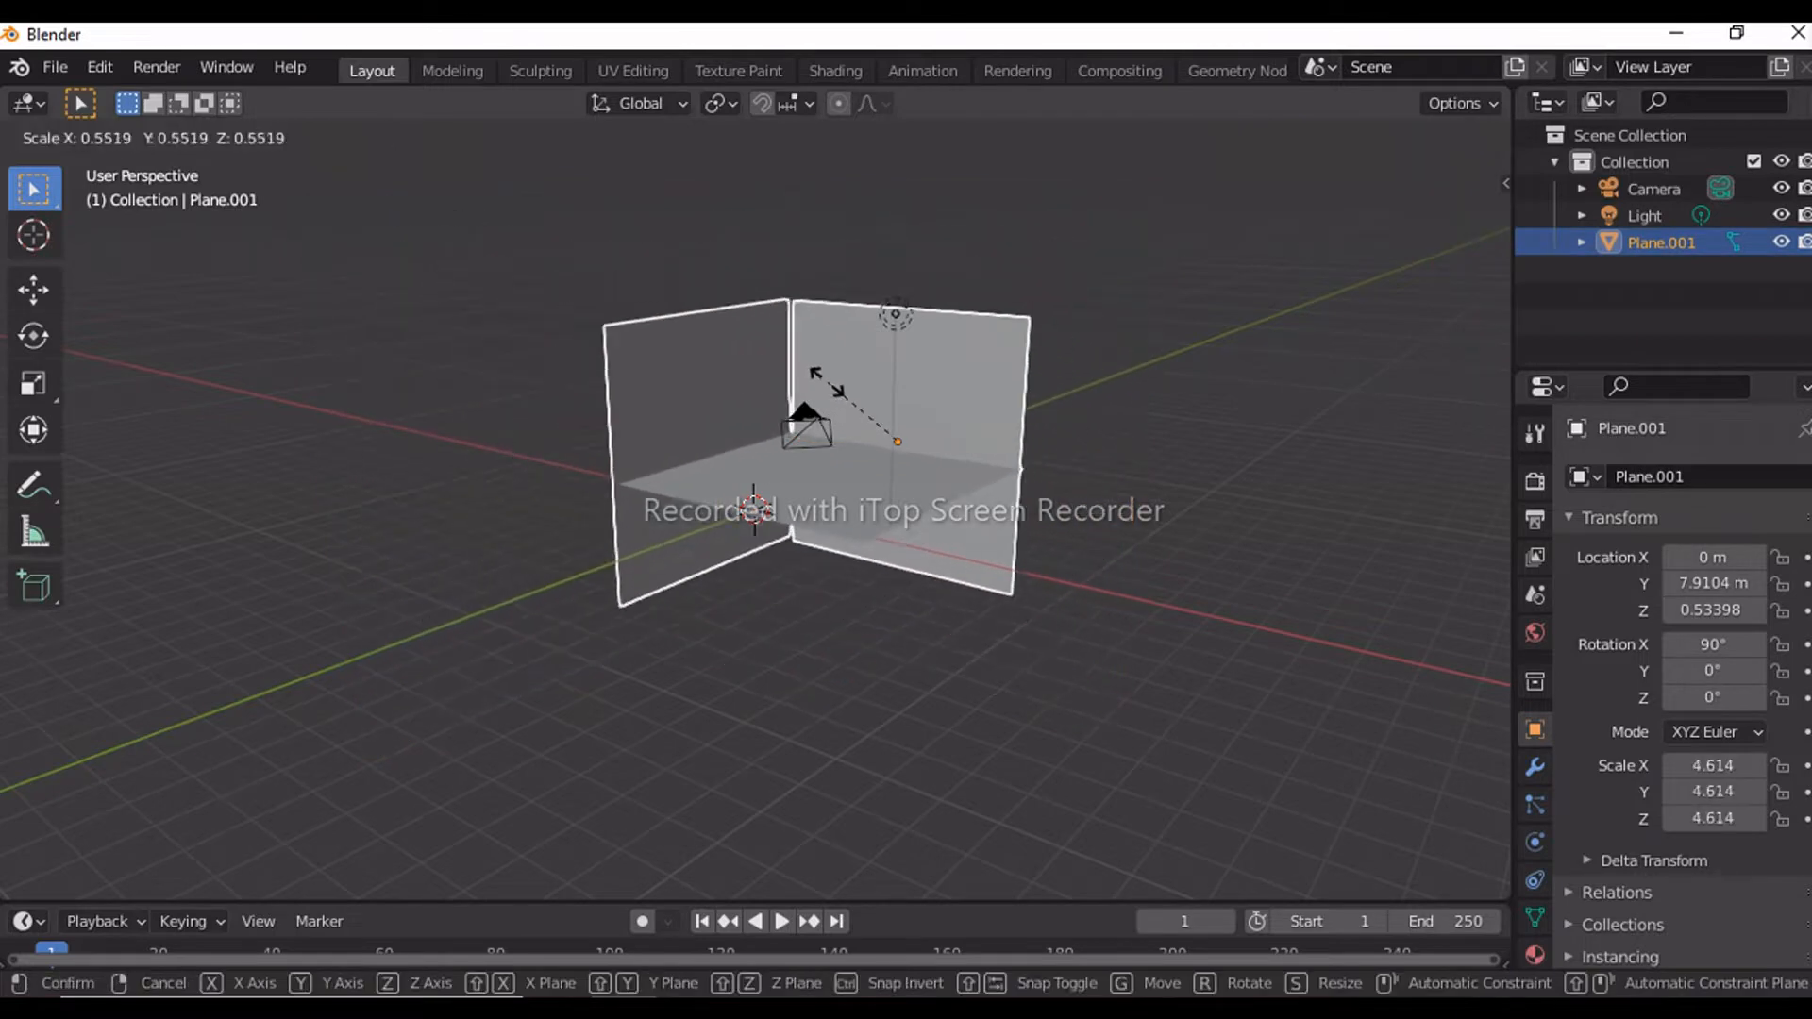
click(787, 406)
middle_drag(787, 407, 595, 462)
Step: Search the add-on preferences for "ex" to check that Add Mesh: Extra Objects is enabled
click(102, 70)
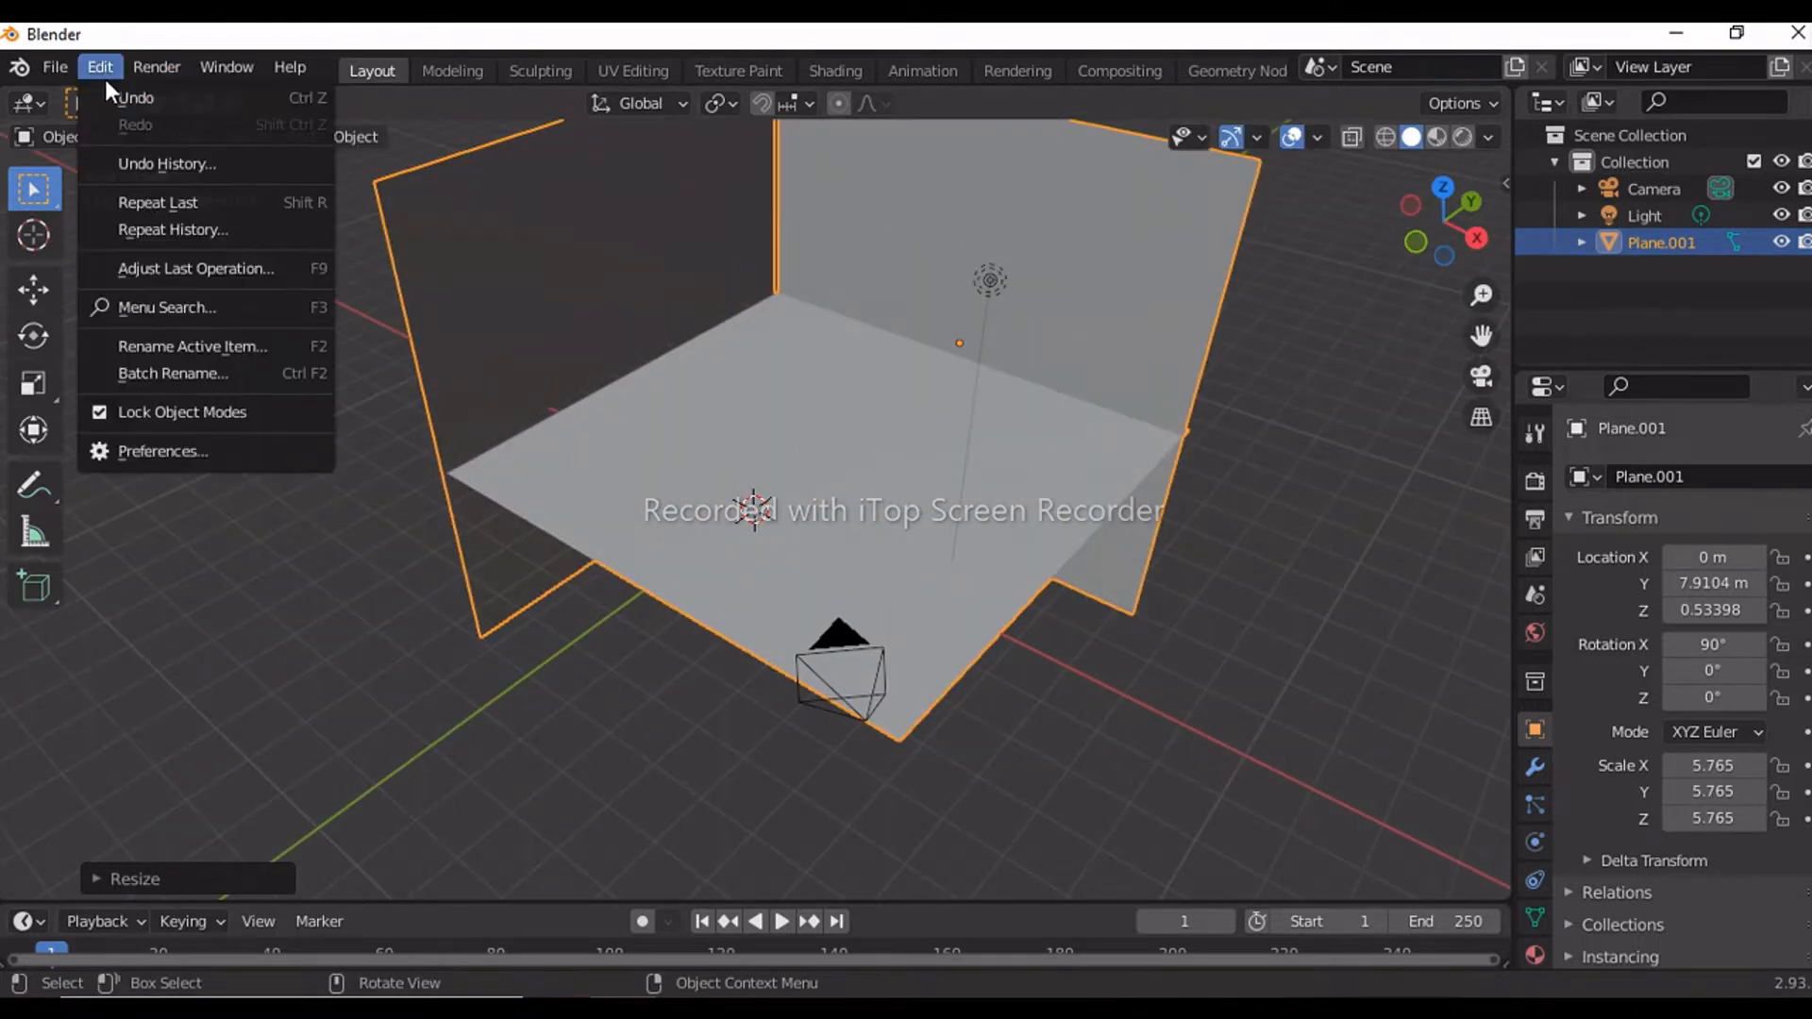
click(162, 452)
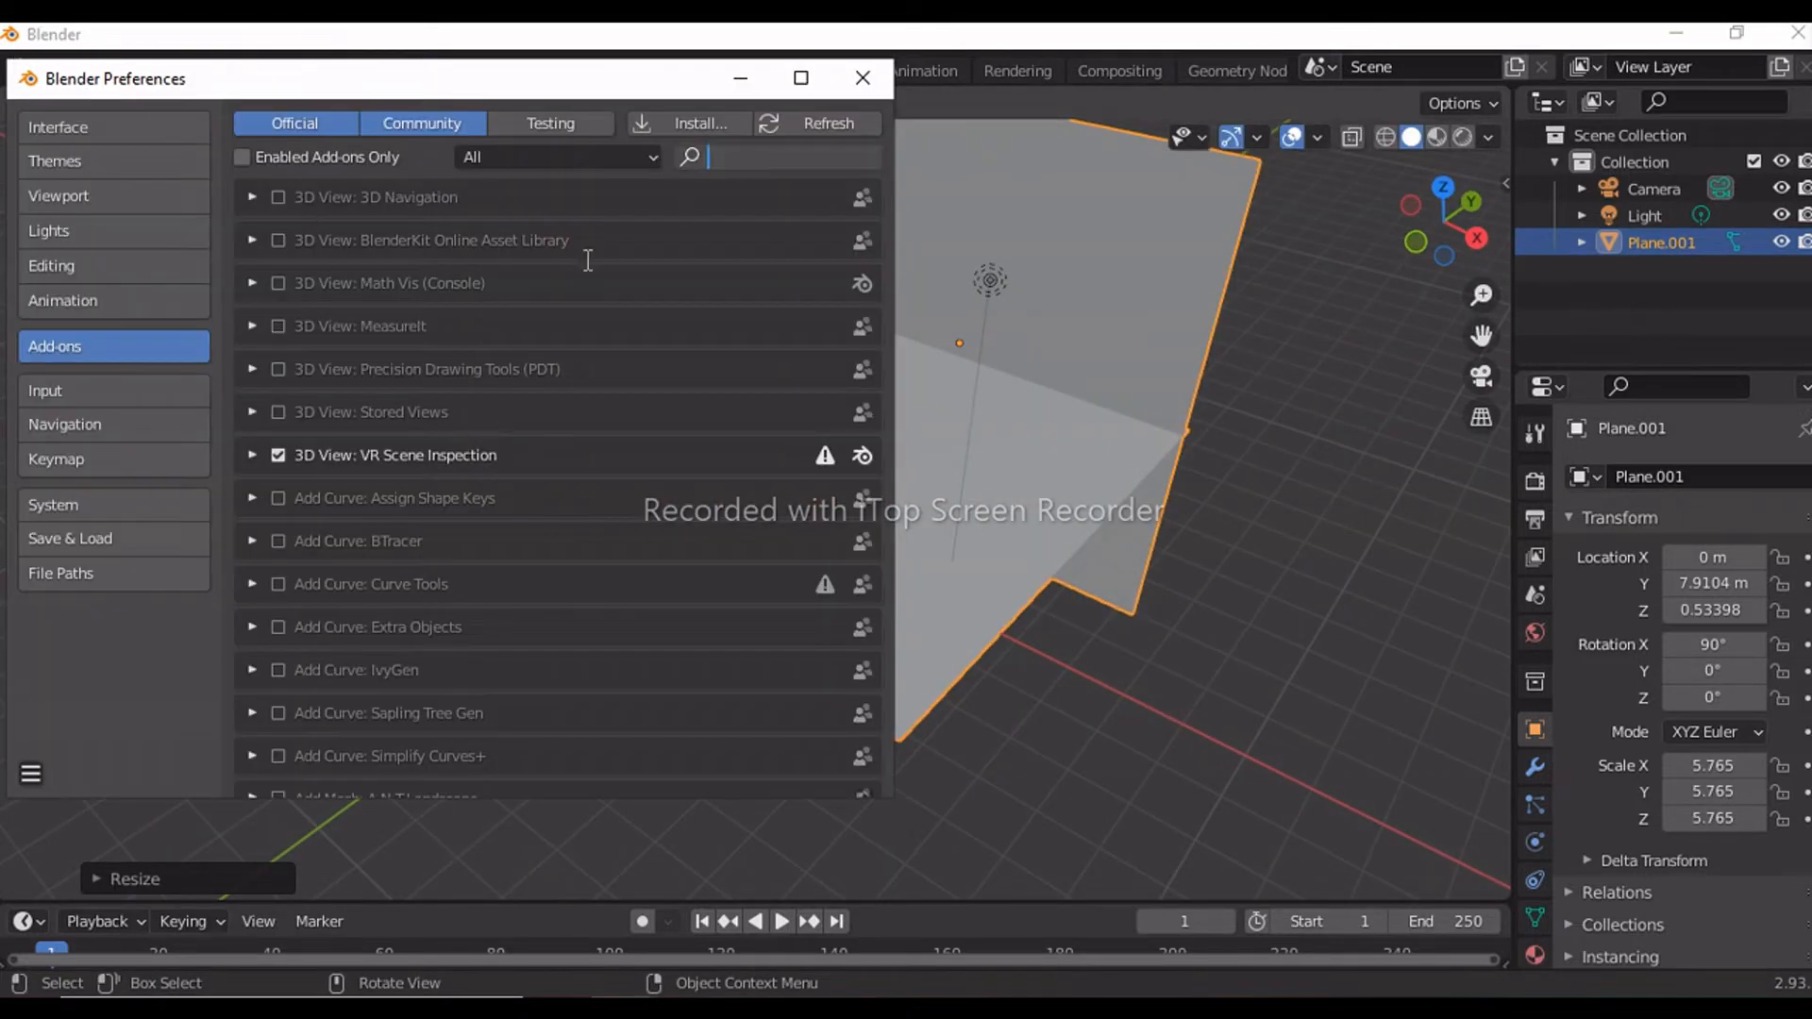
text(ex)
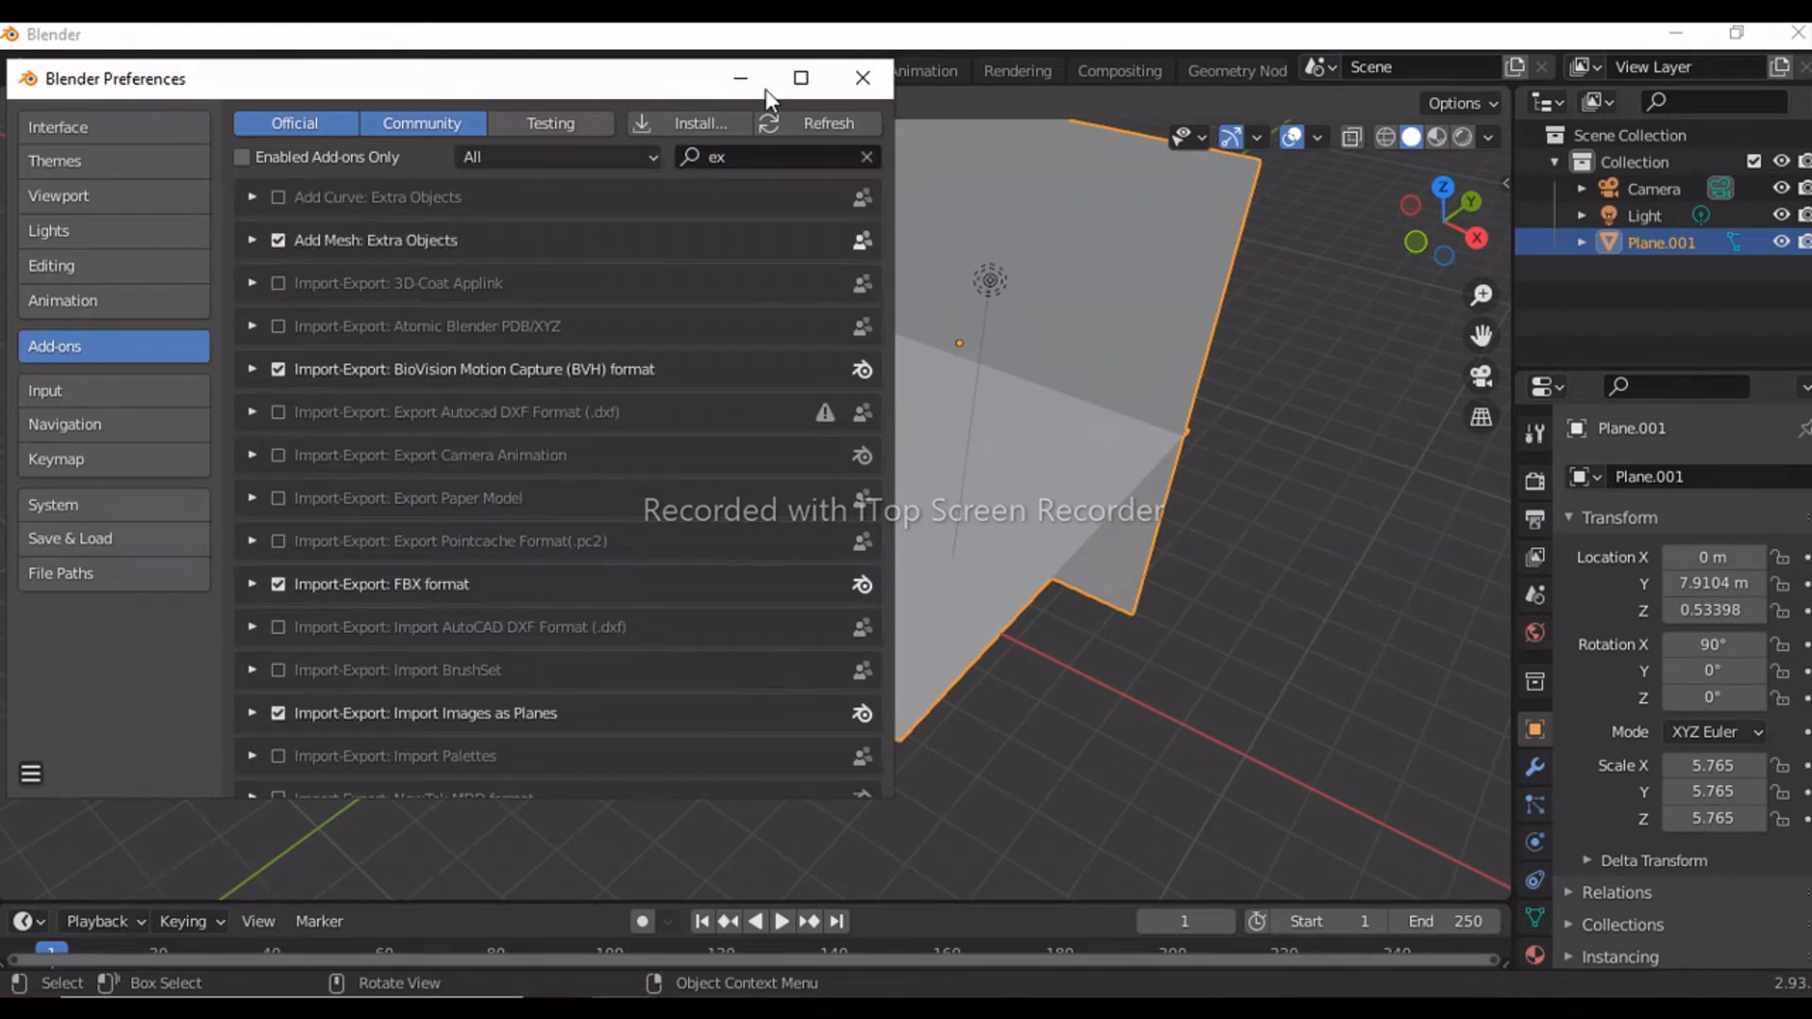
click(742, 79)
Step: Add a Teapot+ mesh from the extra objects at the centre of the room
key(shift+a)
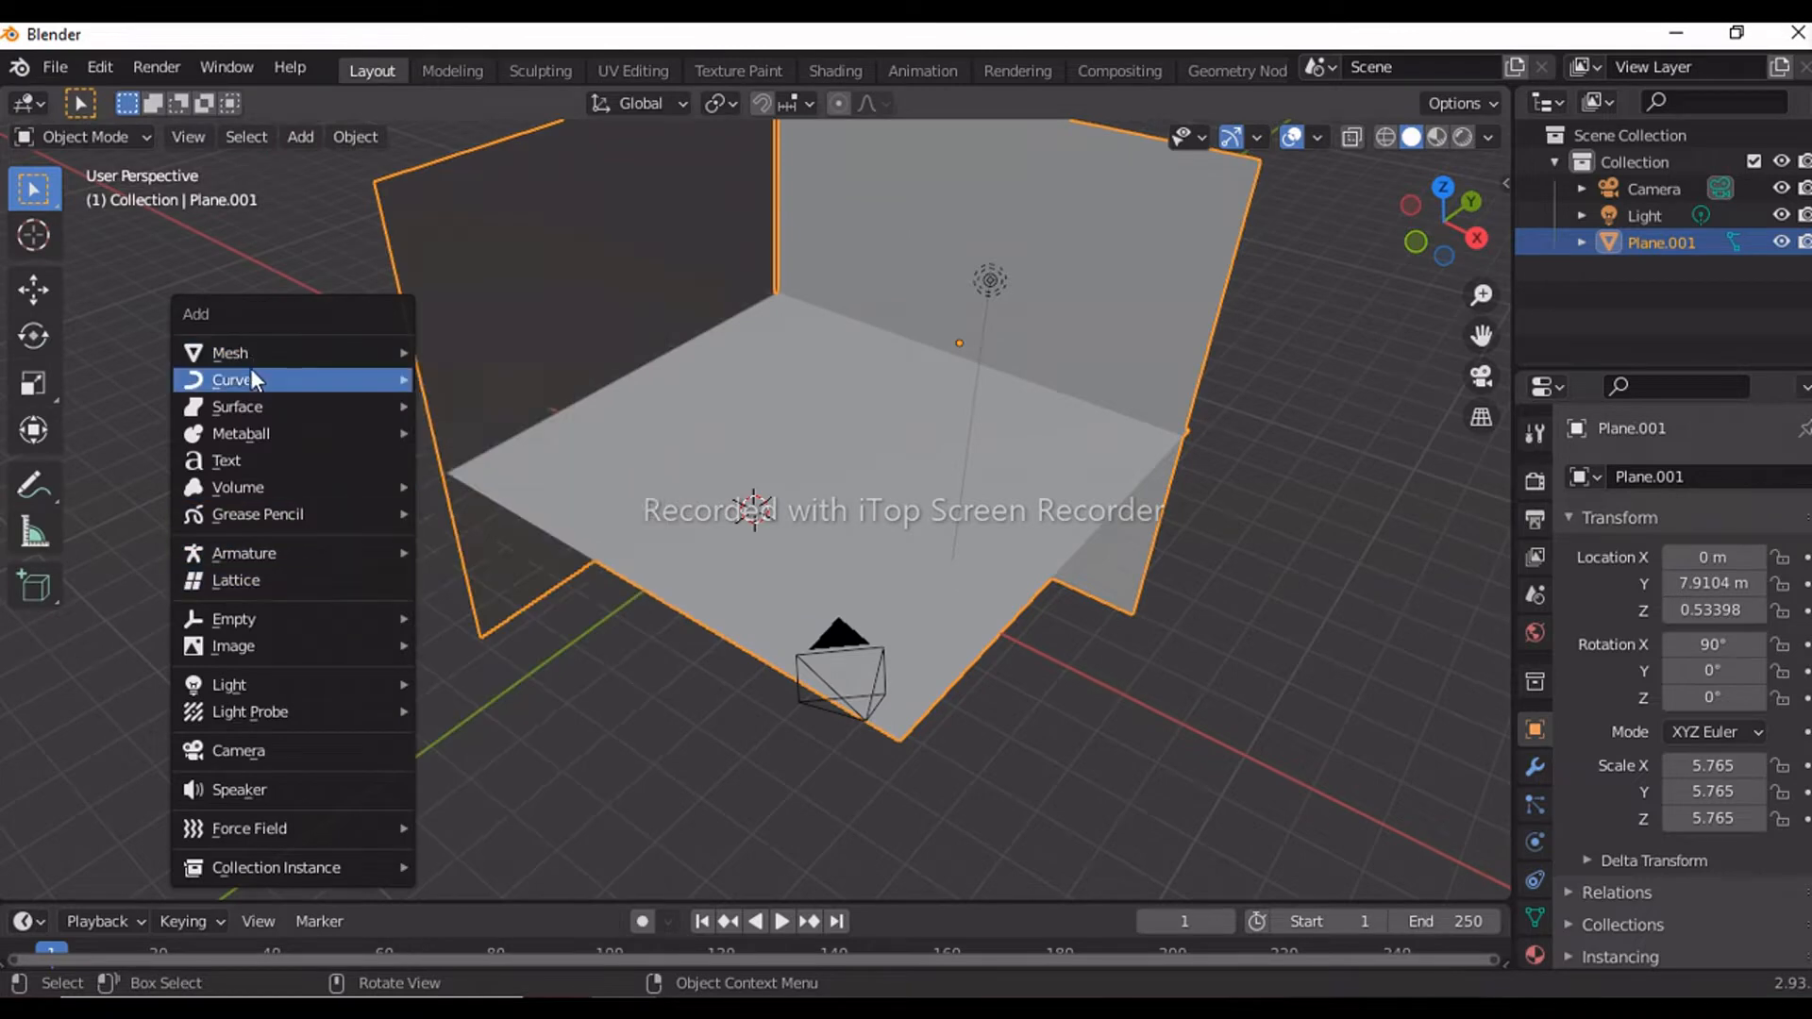
mouse_move(311, 353)
mouse_move(553, 893)
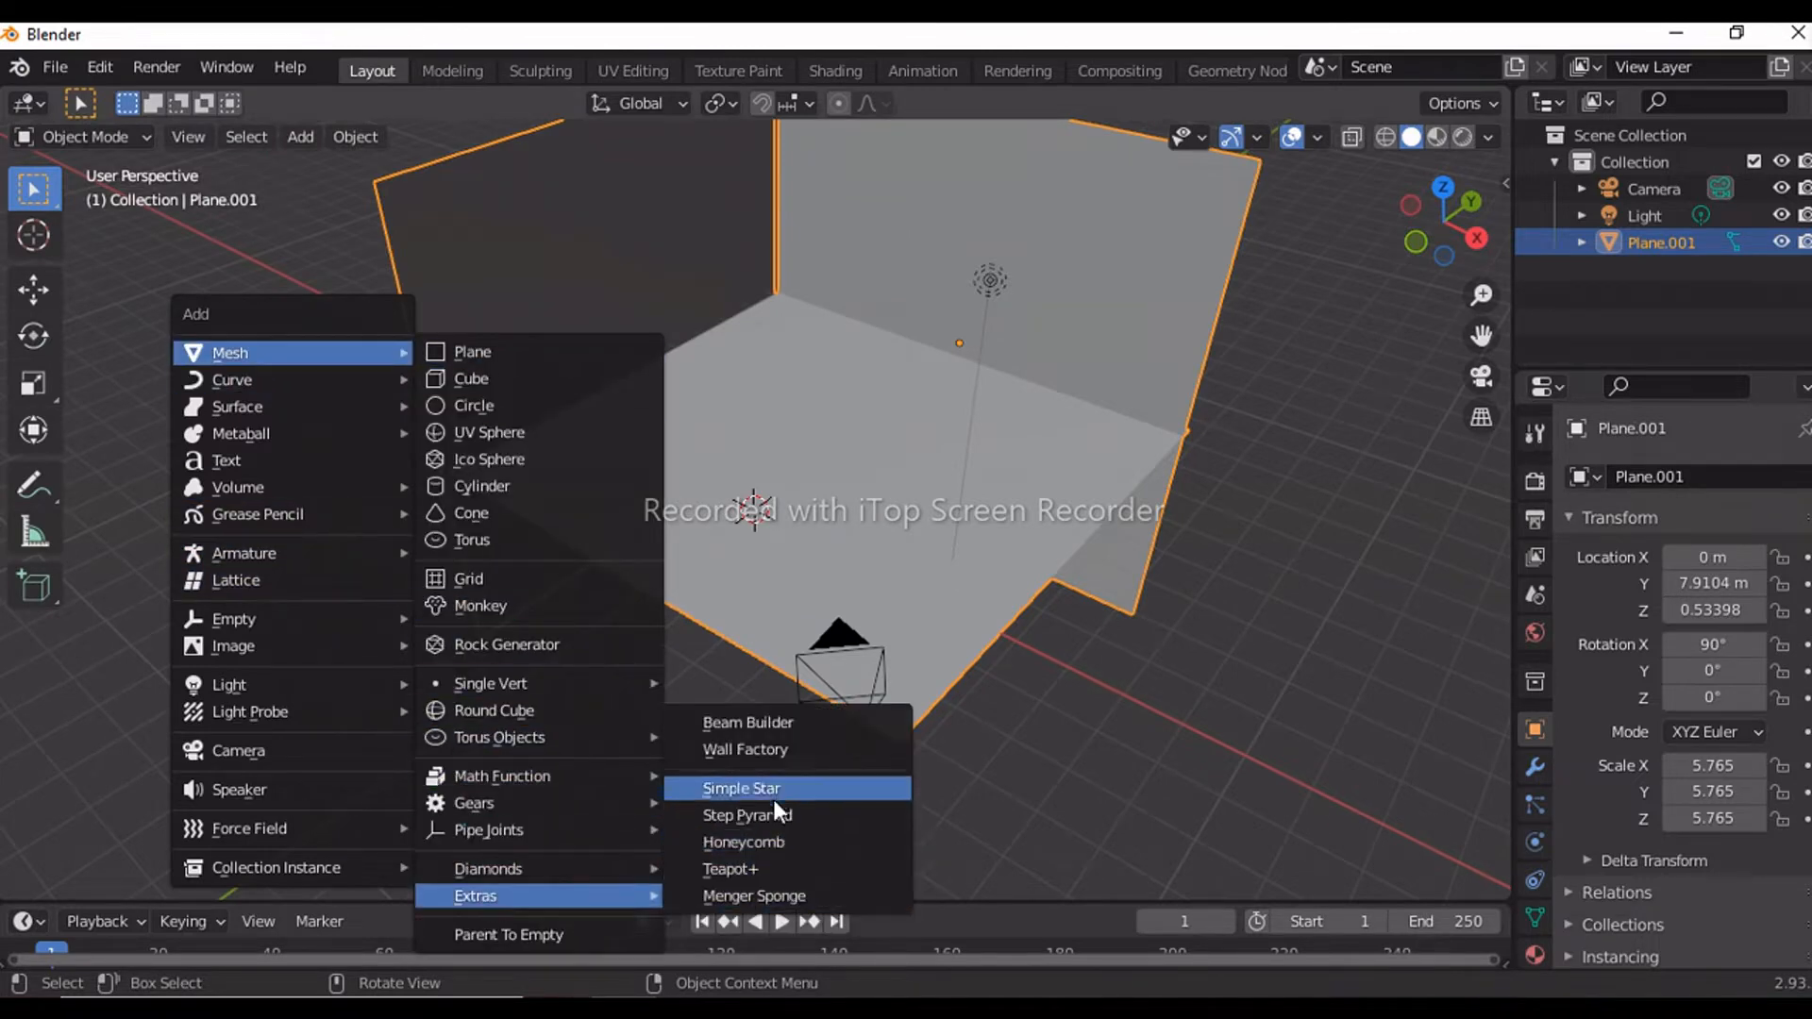
click(753, 869)
middle_drag(736, 547, 854, 477)
scroll(751, 530, up, 4)
Step: Add a Subdivision Surface modifier with viewport level 2 and render level 3 to the teapot and apply it
click(1535, 767)
click(1630, 474)
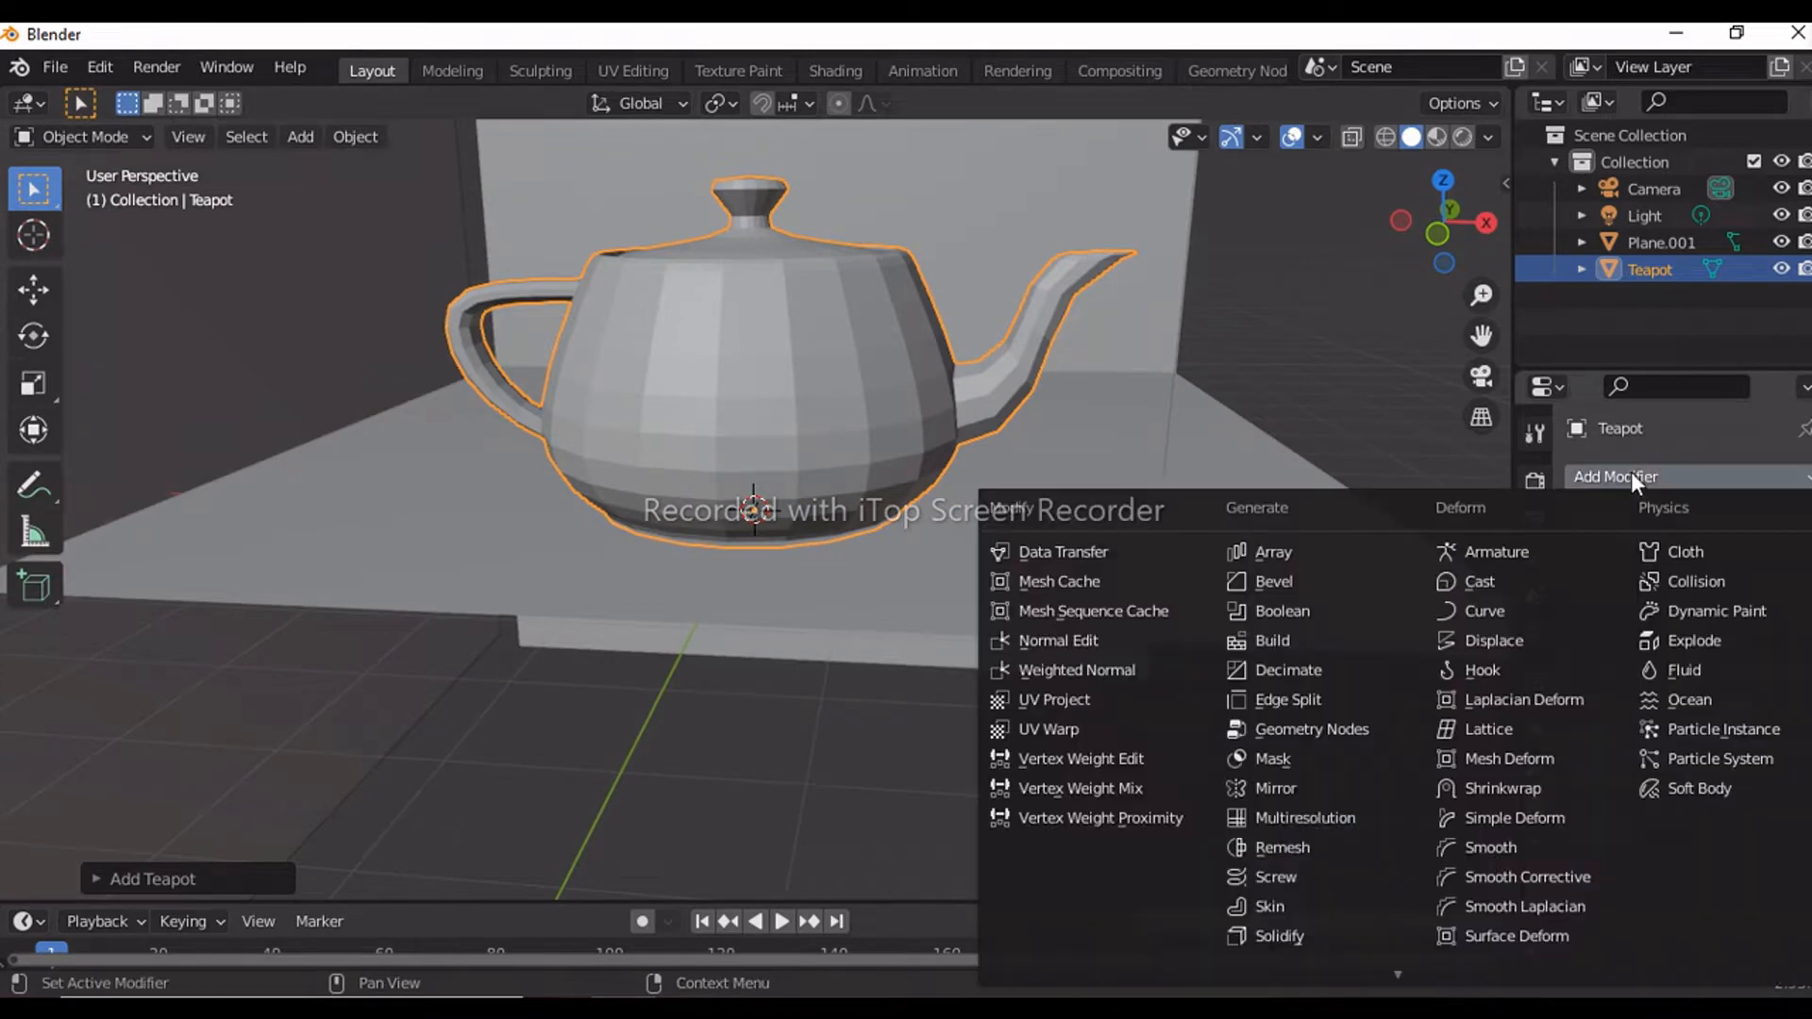
scroll(1280, 847, up, 3)
click(1264, 853)
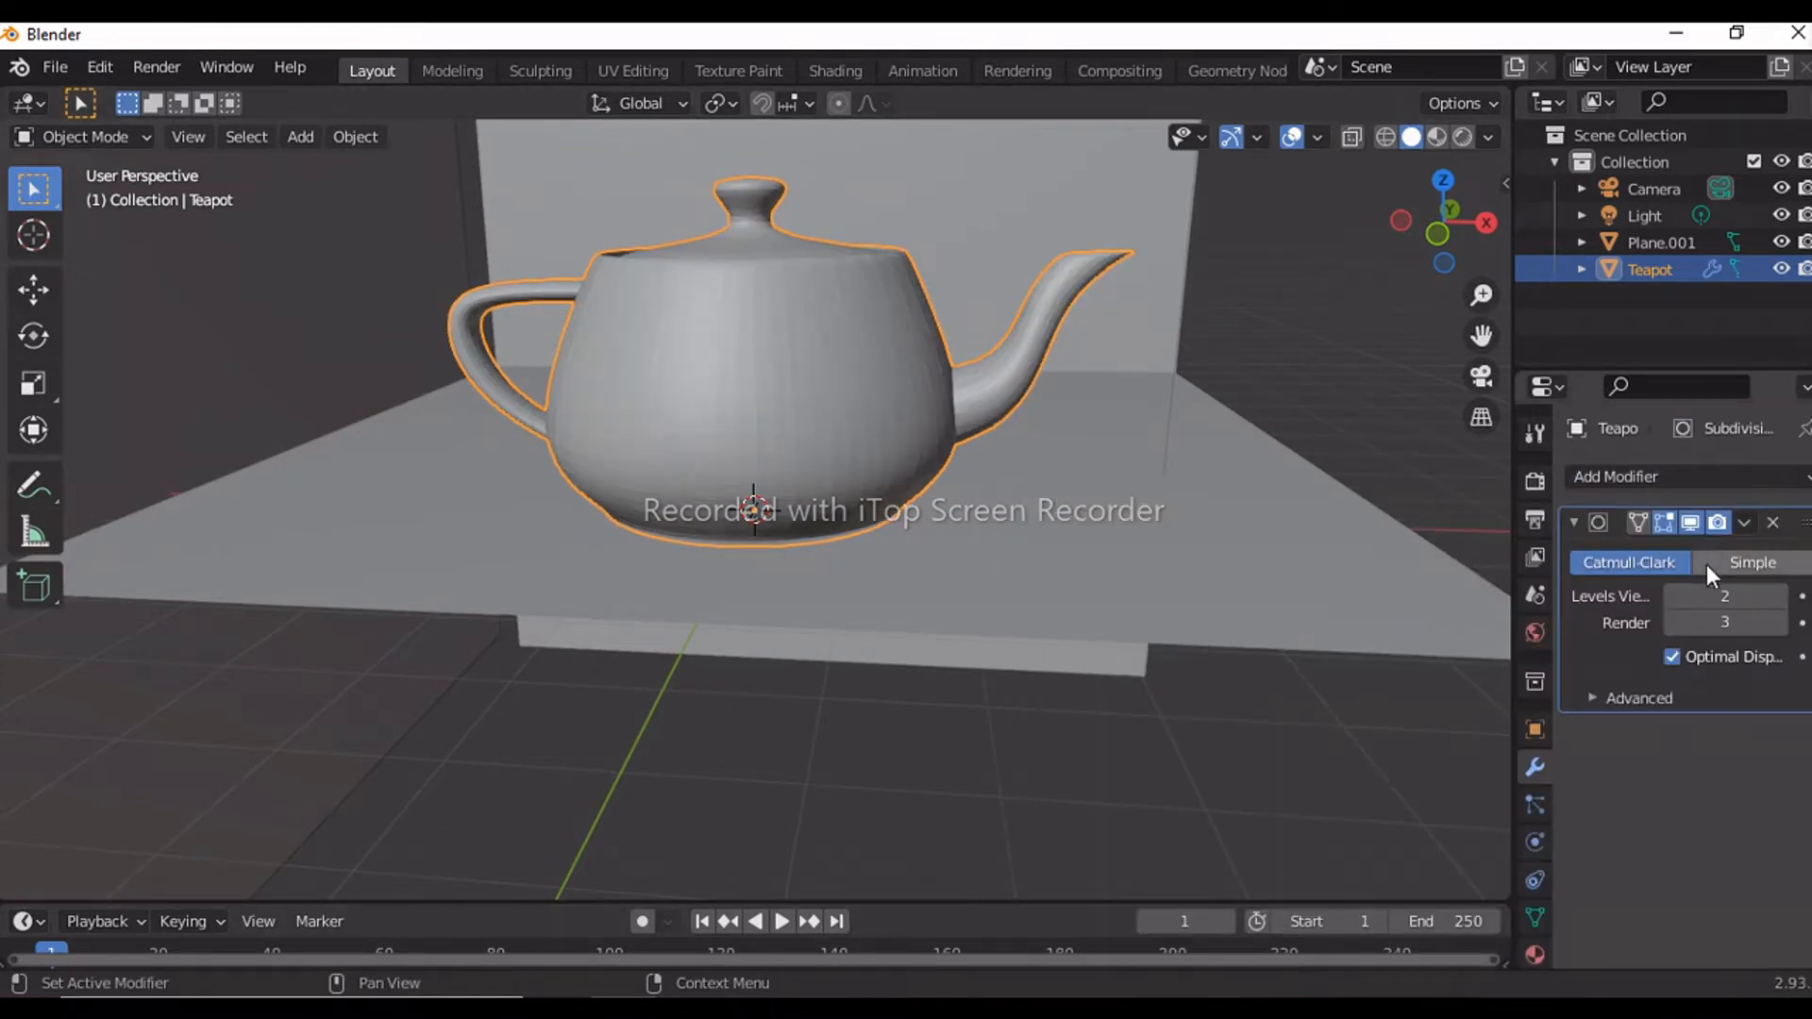
middle_drag(1294, 510, 1377, 512)
click(1743, 522)
click(1636, 552)
Step: Scale the teapot down on the floor and shade it smooth
middle_drag(939, 389, 625, 525)
key(s)
click(695, 517)
right_click(207, 257)
click(208, 259)
mouse_move(552, 401)
middle_down()
mouse_move(595, 405)
mouse_move(534, 501)
mouse_move(548, 376)
middle_up()
scroll(534, 501, up, 6)
scroll(534, 501, down, 5)
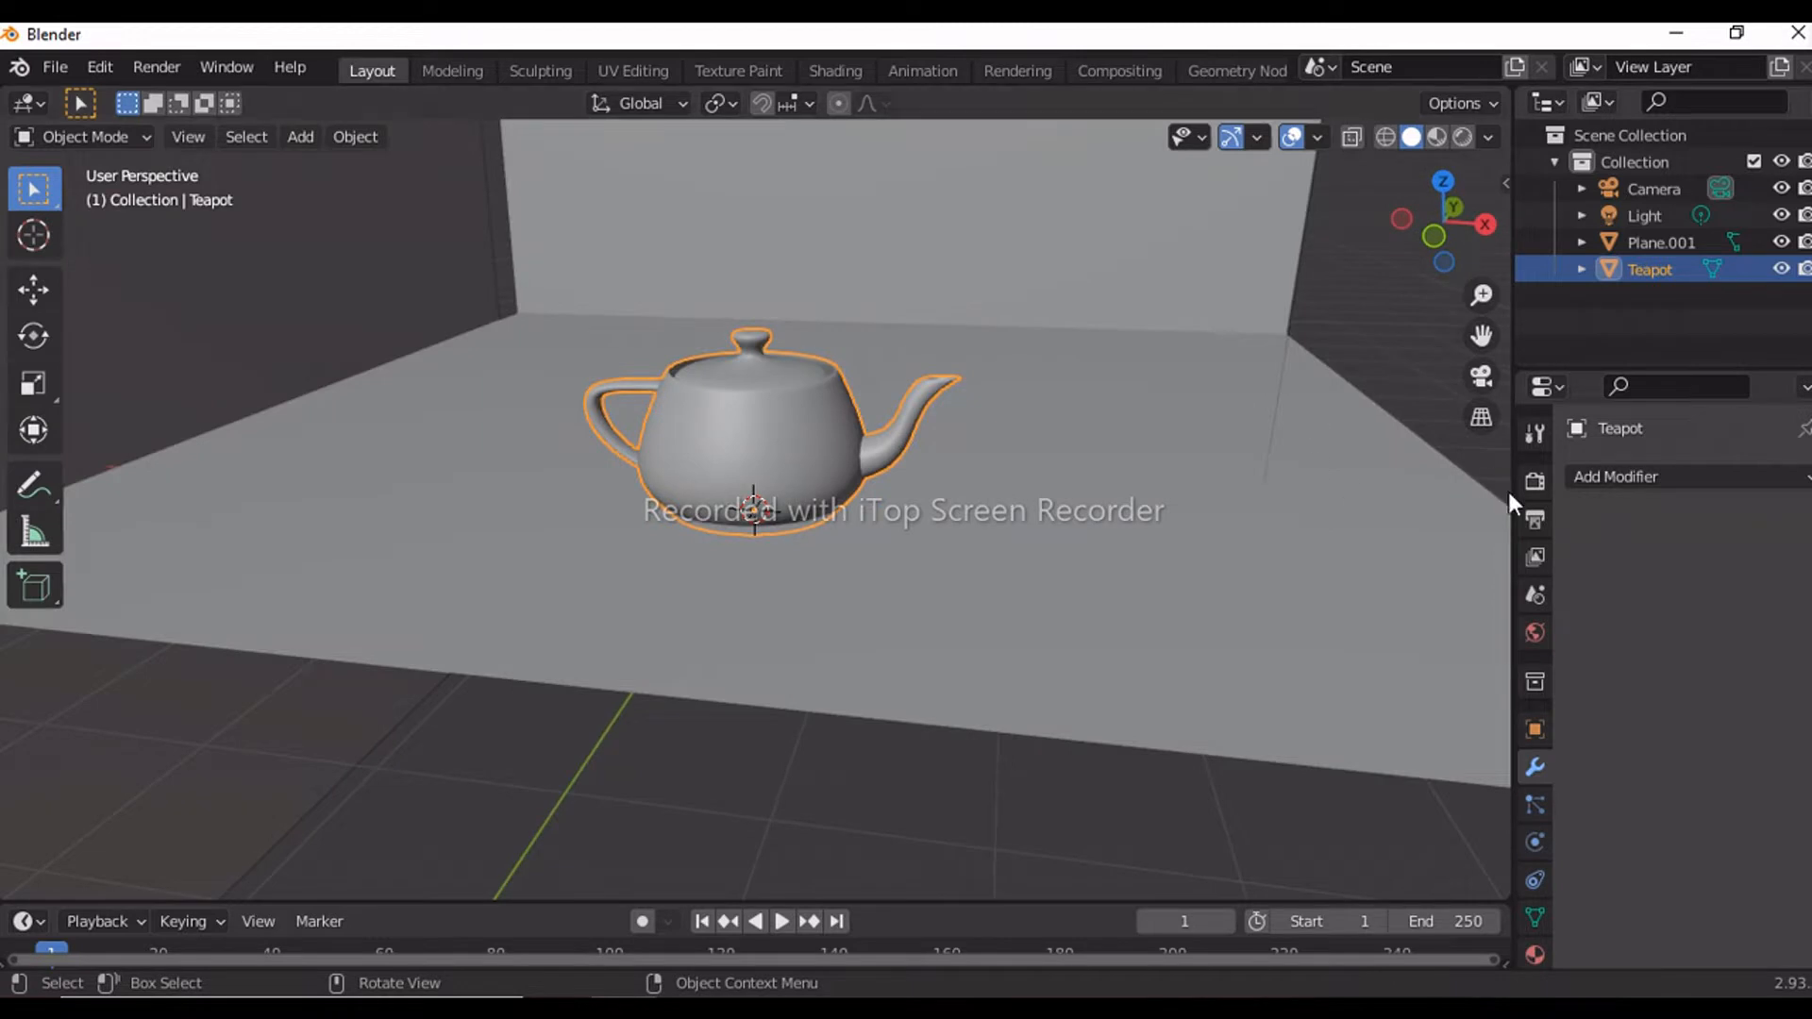
Step: Show the render settings and display the viewport in rendered shading
click(1533, 482)
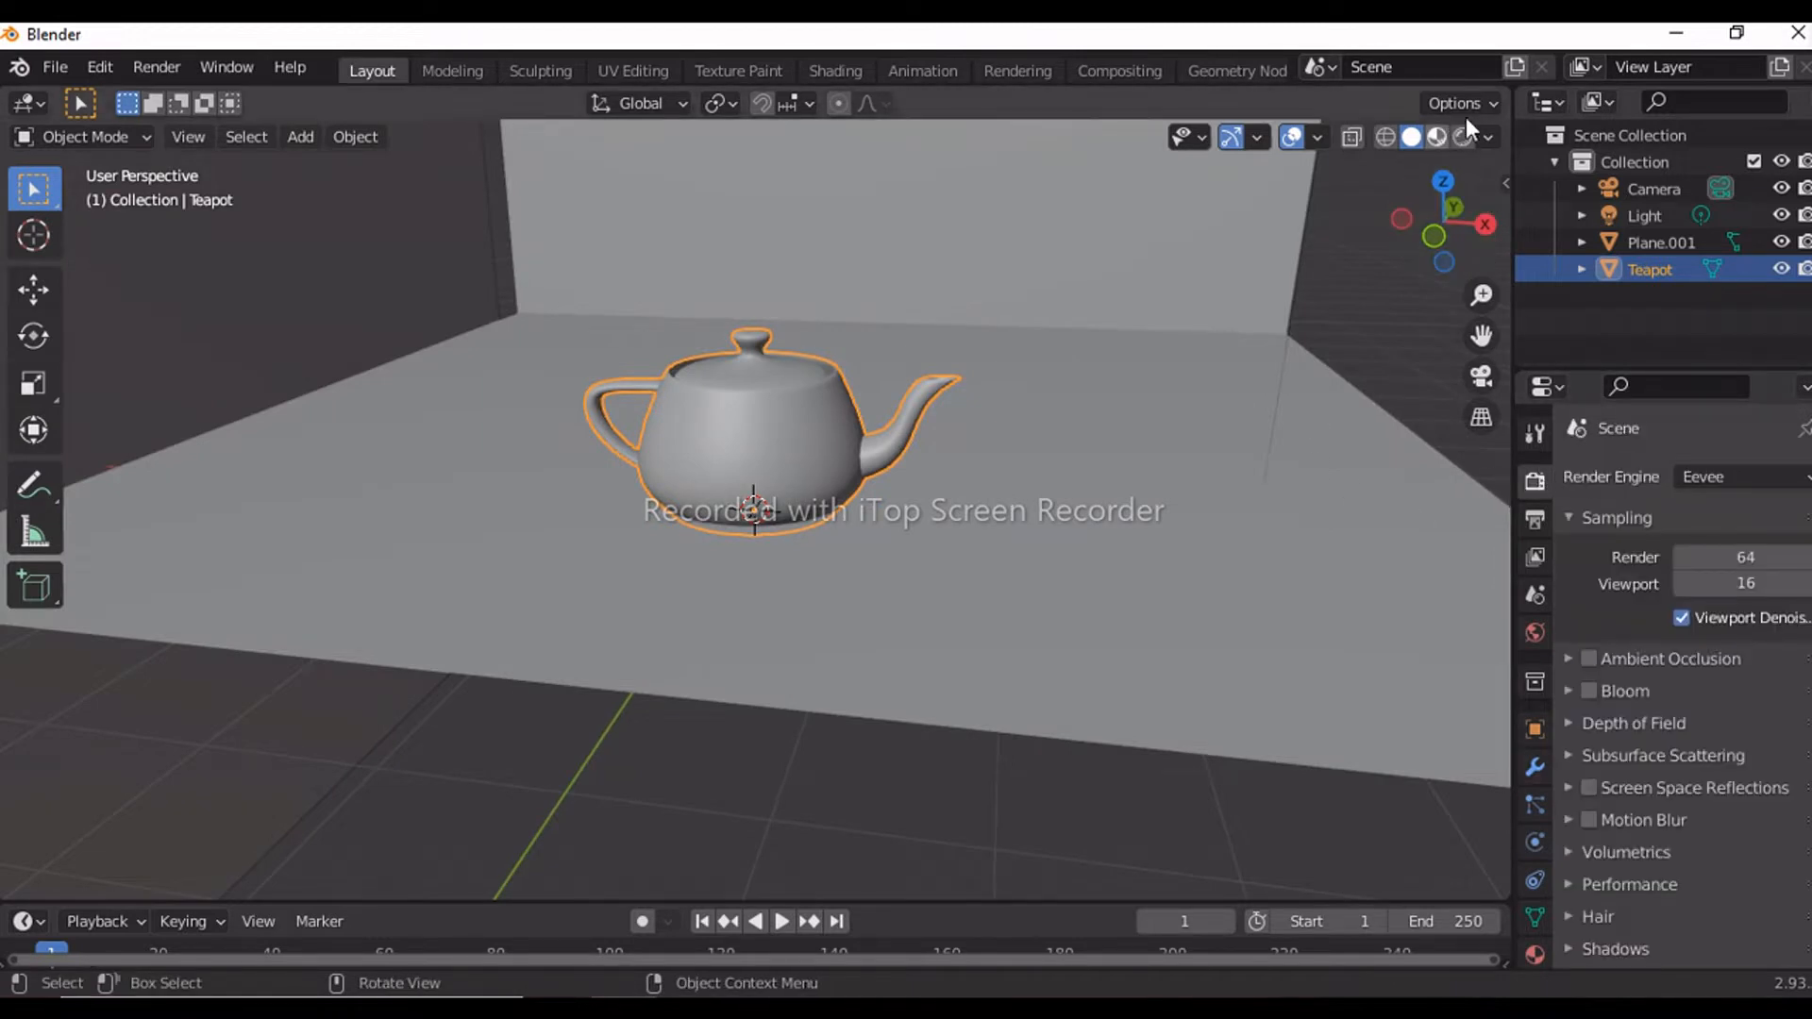
click(1428, 149)
click(1436, 137)
mouse_move(882, 261)
middle_down()
mouse_move(863, 257)
mouse_move(920, 278)
mouse_move(892, 449)
mouse_move(740, 327)
middle_up()
scroll(923, 274, down, 6)
scroll(740, 326, up, 2)
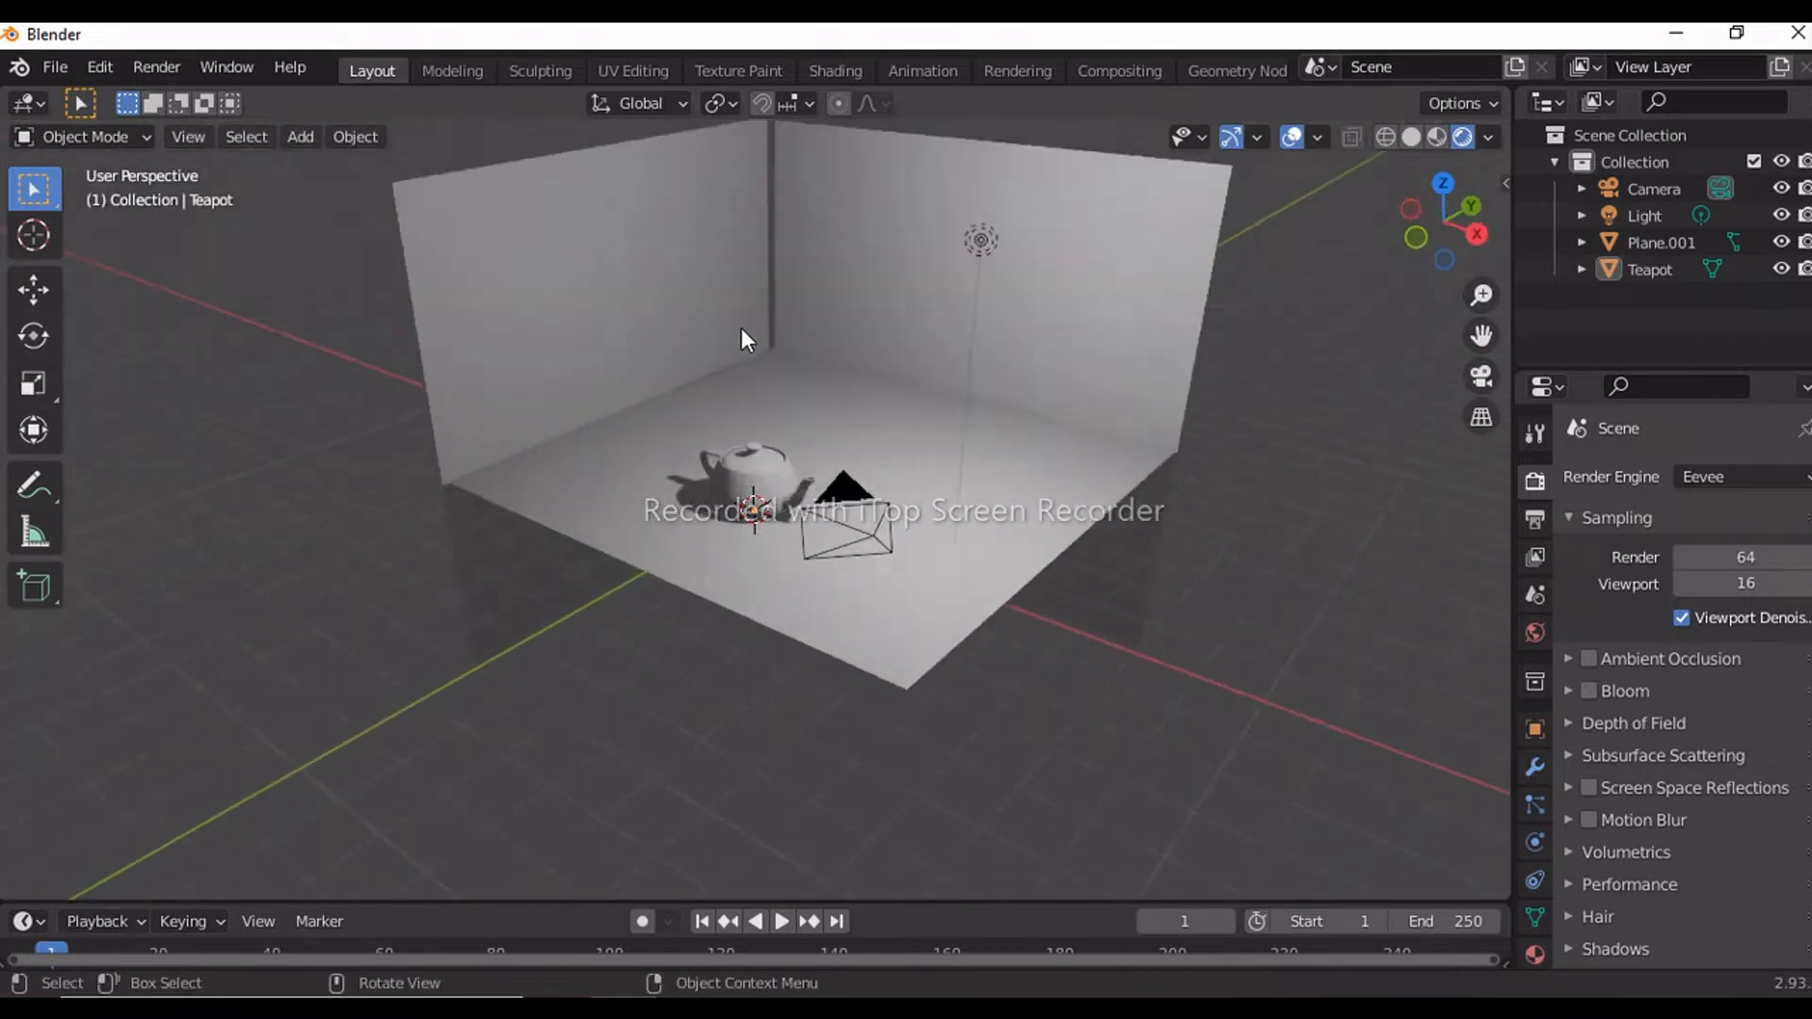
Step: Give the teapot a new material with a bright orange base color
scroll(739, 326, up, 6)
middle_drag(626, 382, 678, 358)
shift+middle_drag(677, 359, 689, 485)
scroll(689, 485, down, 1)
click(708, 500)
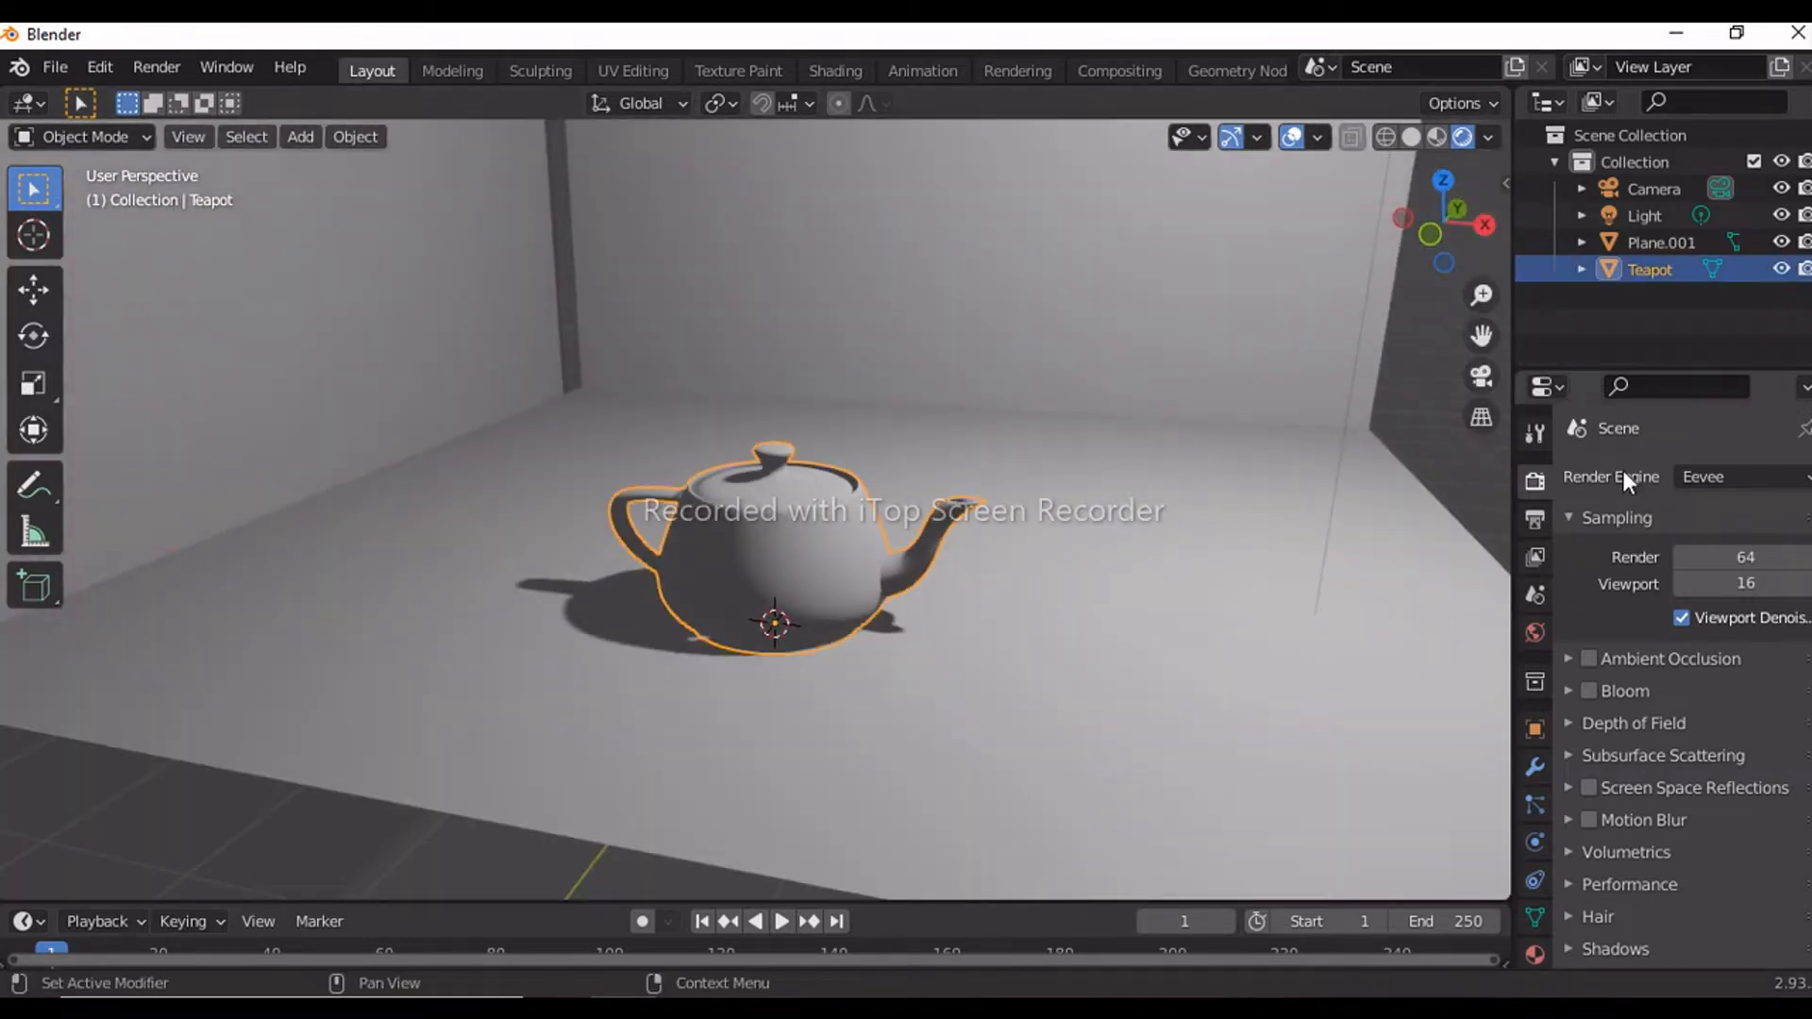
click(1535, 888)
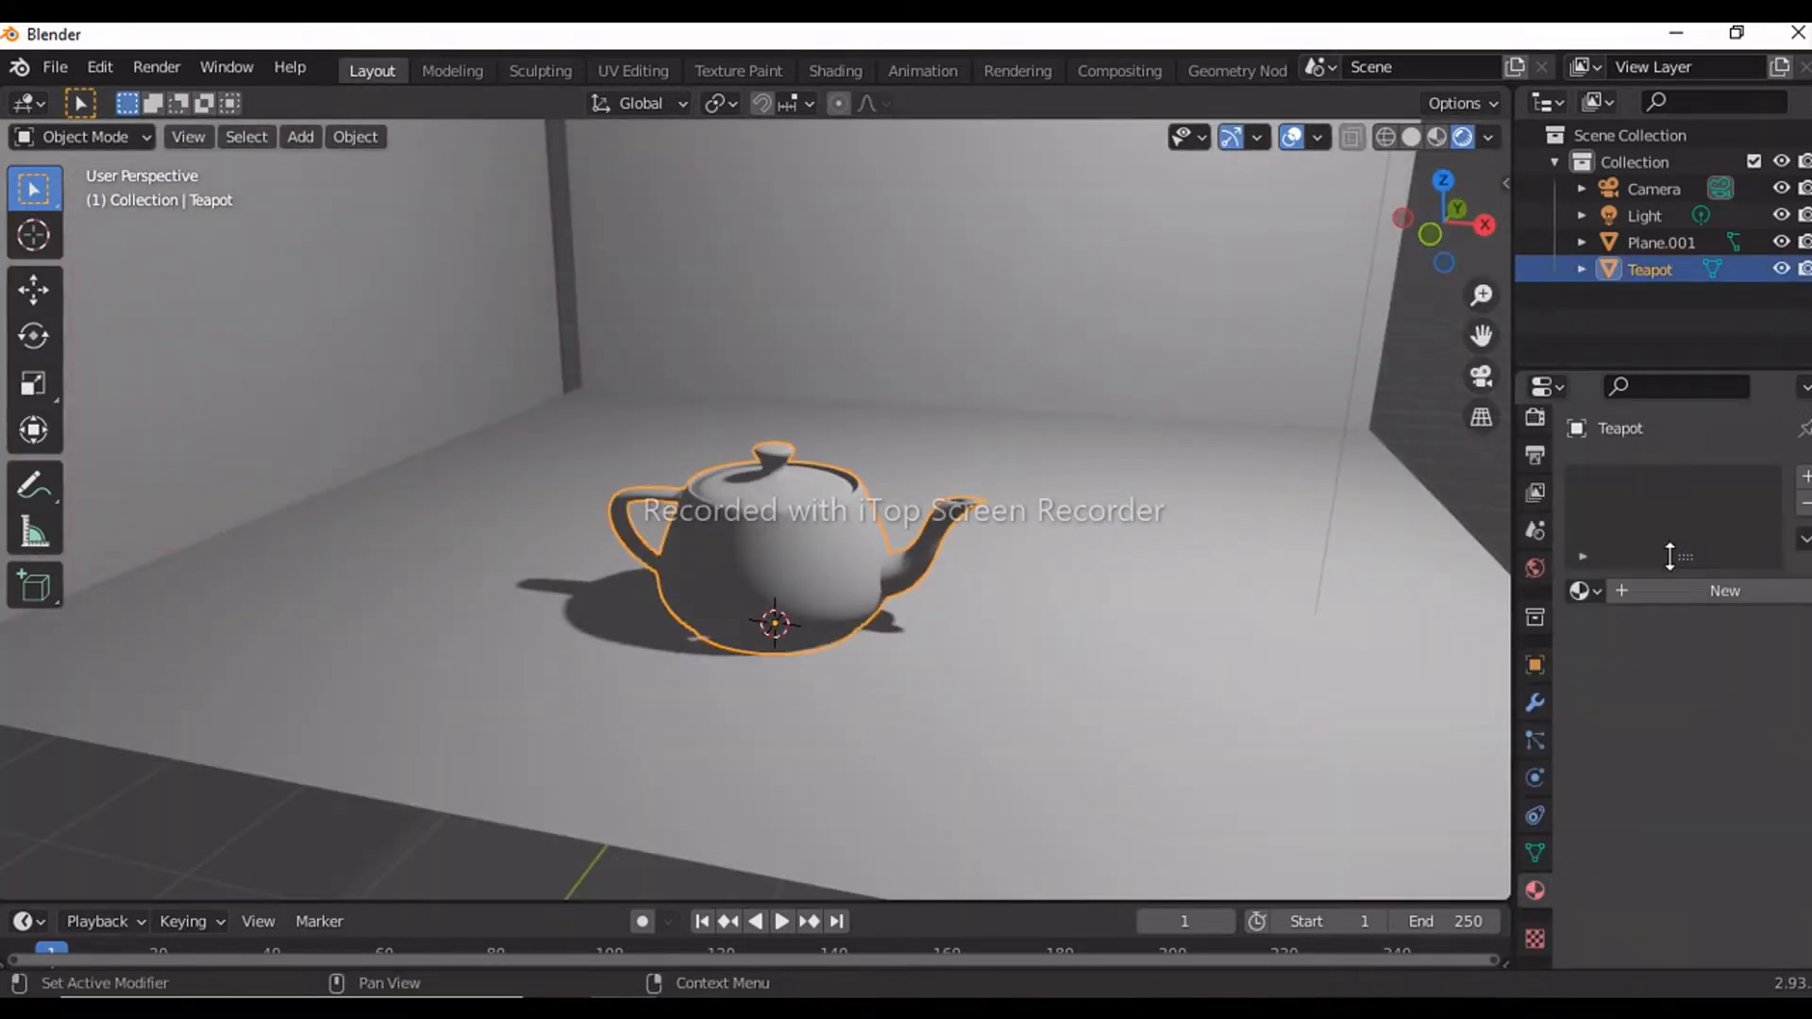
click(1689, 591)
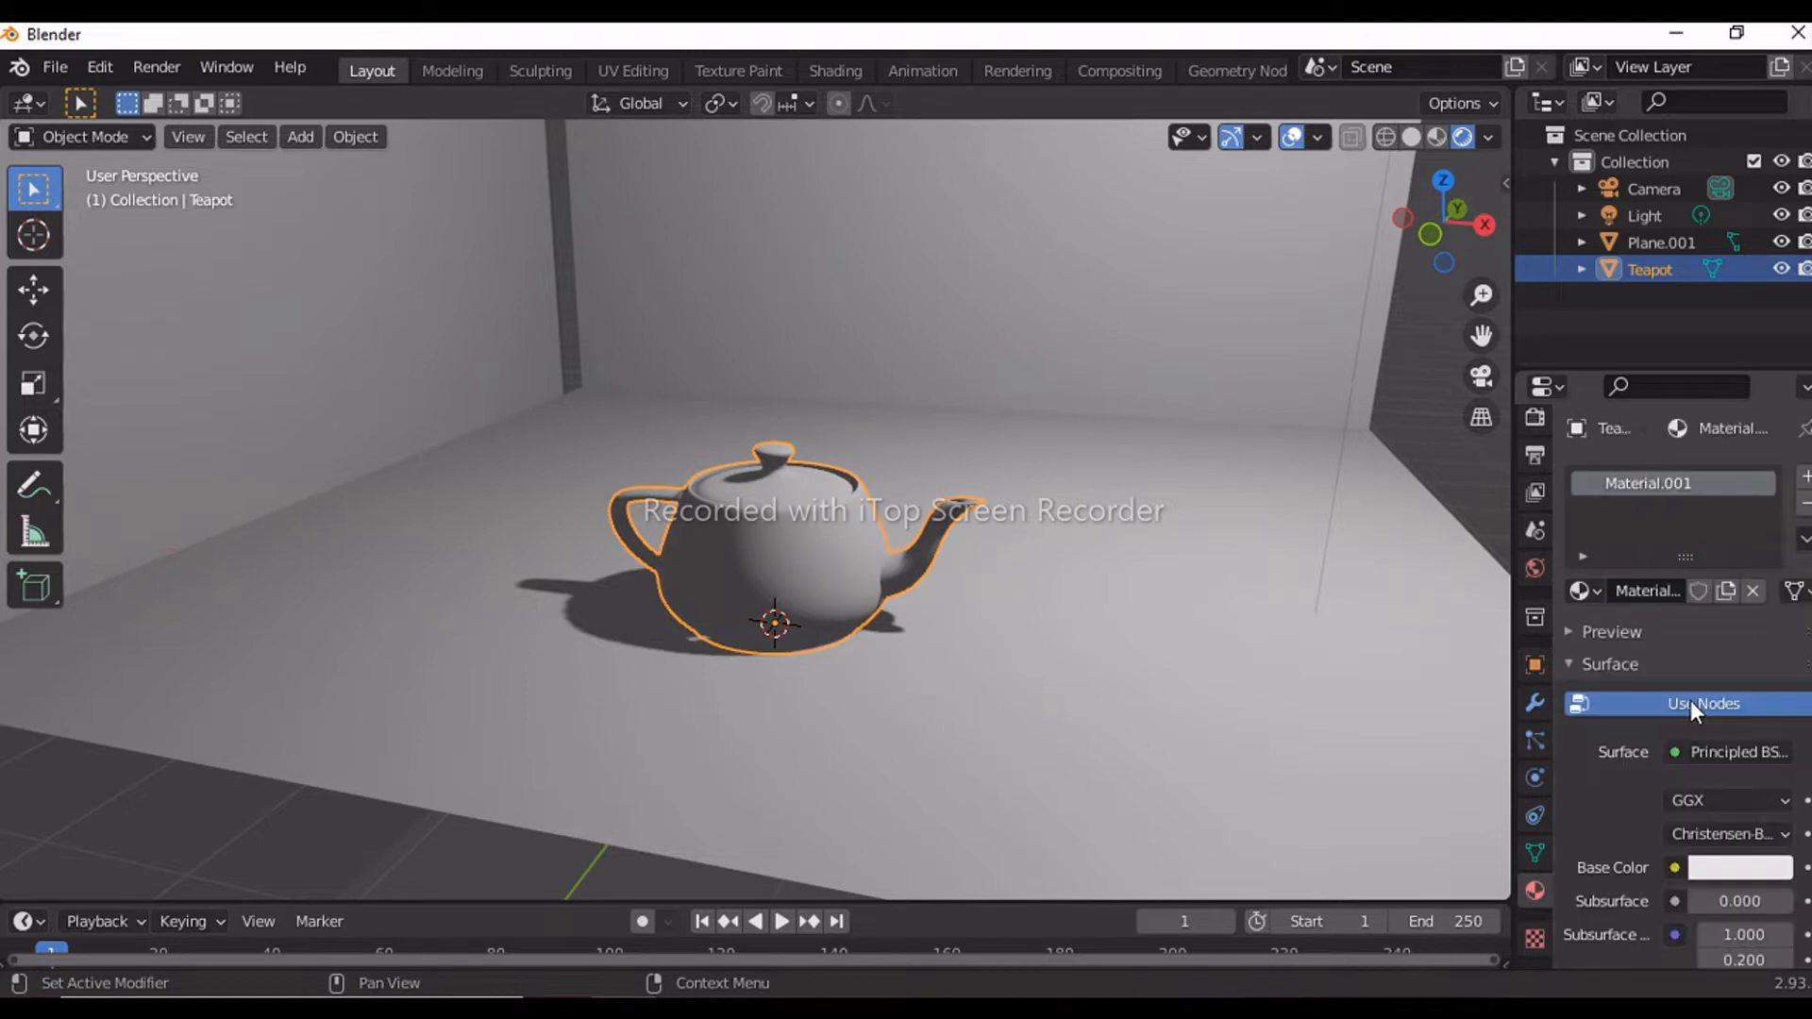
click(1731, 866)
drag(1656, 620, 1611, 643)
click(1767, 564)
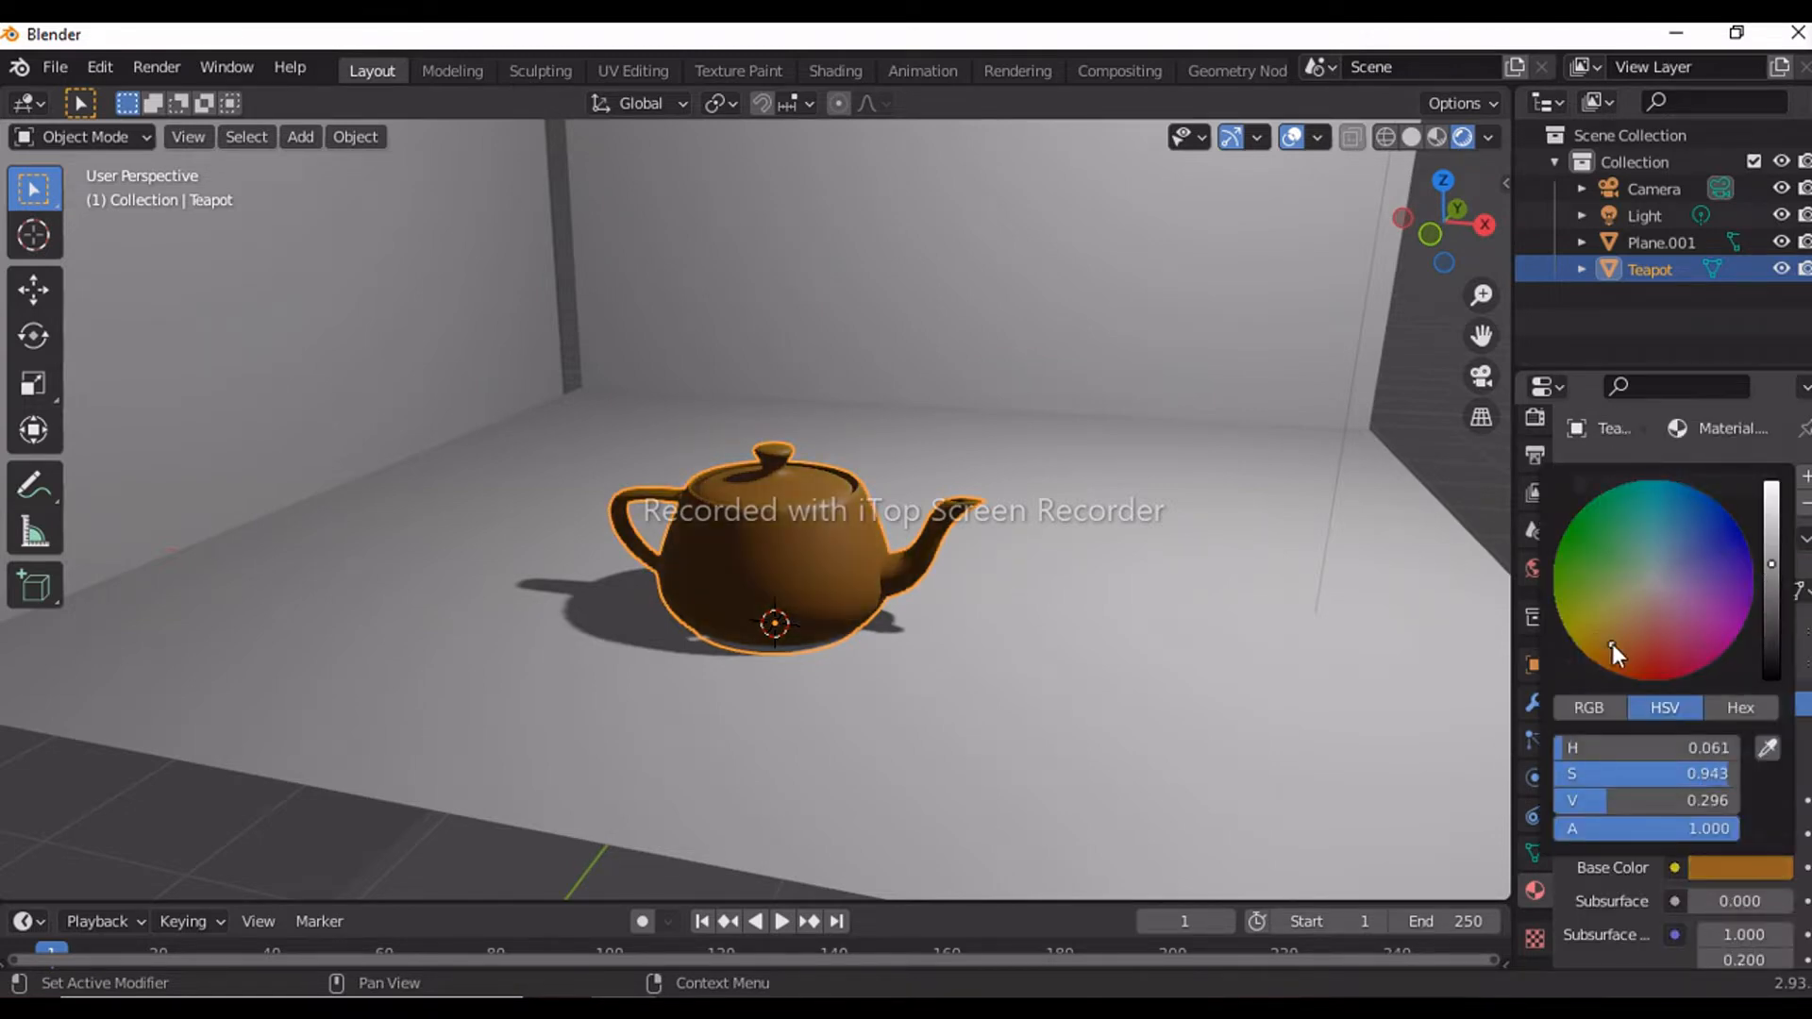
click(1774, 524)
Step: Set the teapot material's Metallic value to 0.1
scroll(1600, 681, down, 8)
scroll(1752, 698, up, 2)
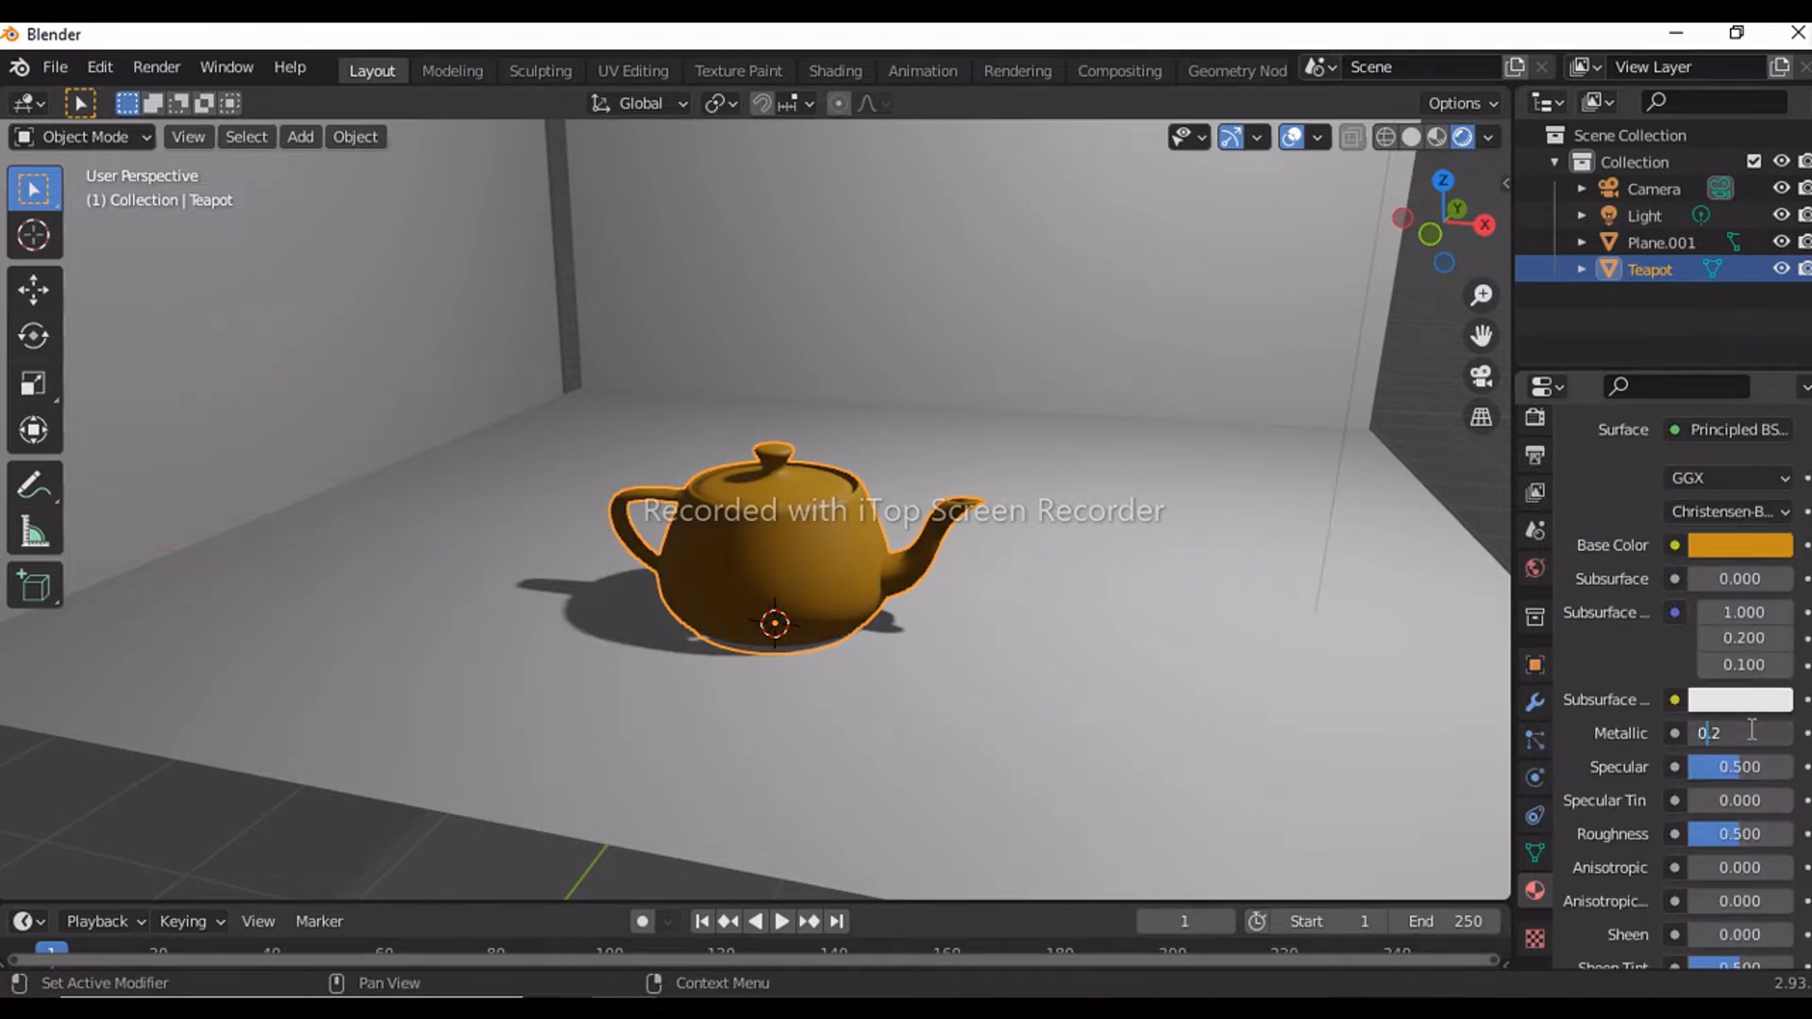
key(Return)
scroll(1748, 728, down, 7)
scroll(1748, 727, up, 4)
Step: Set the teapot material's Roughness to 0.15
click(1748, 728)
text(0)
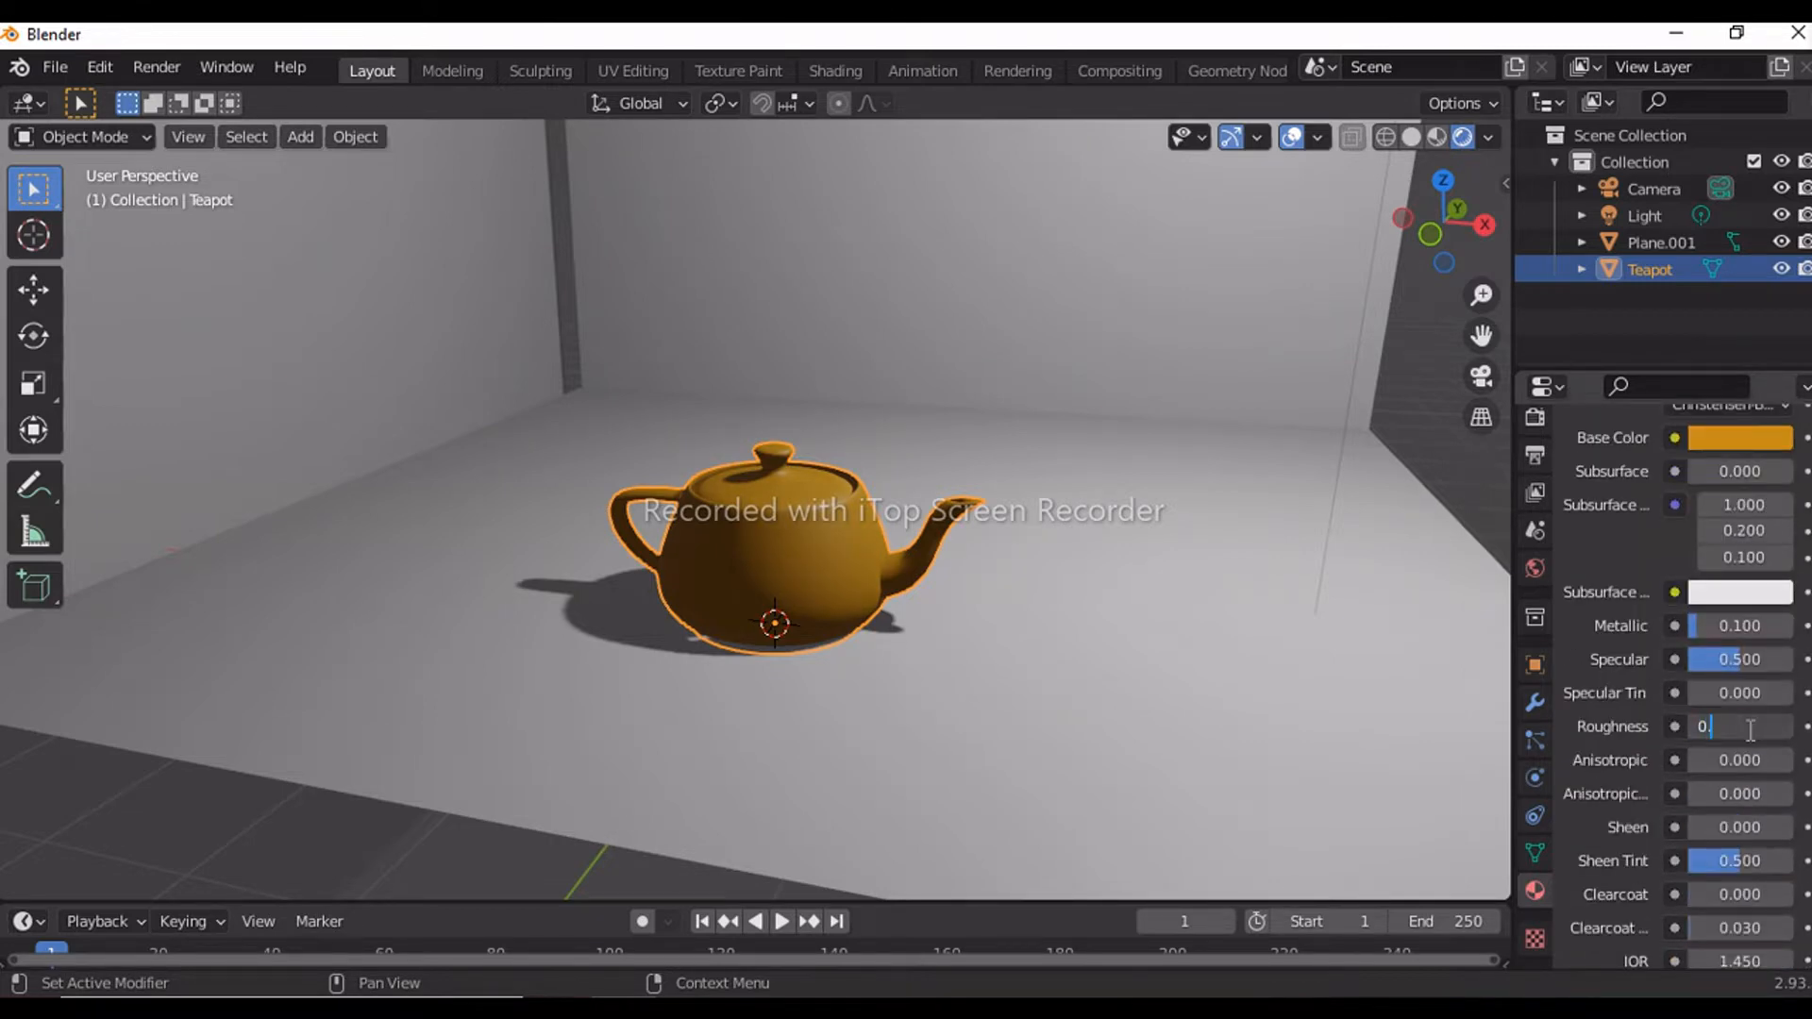
middle_drag(1038, 651, 959, 593)
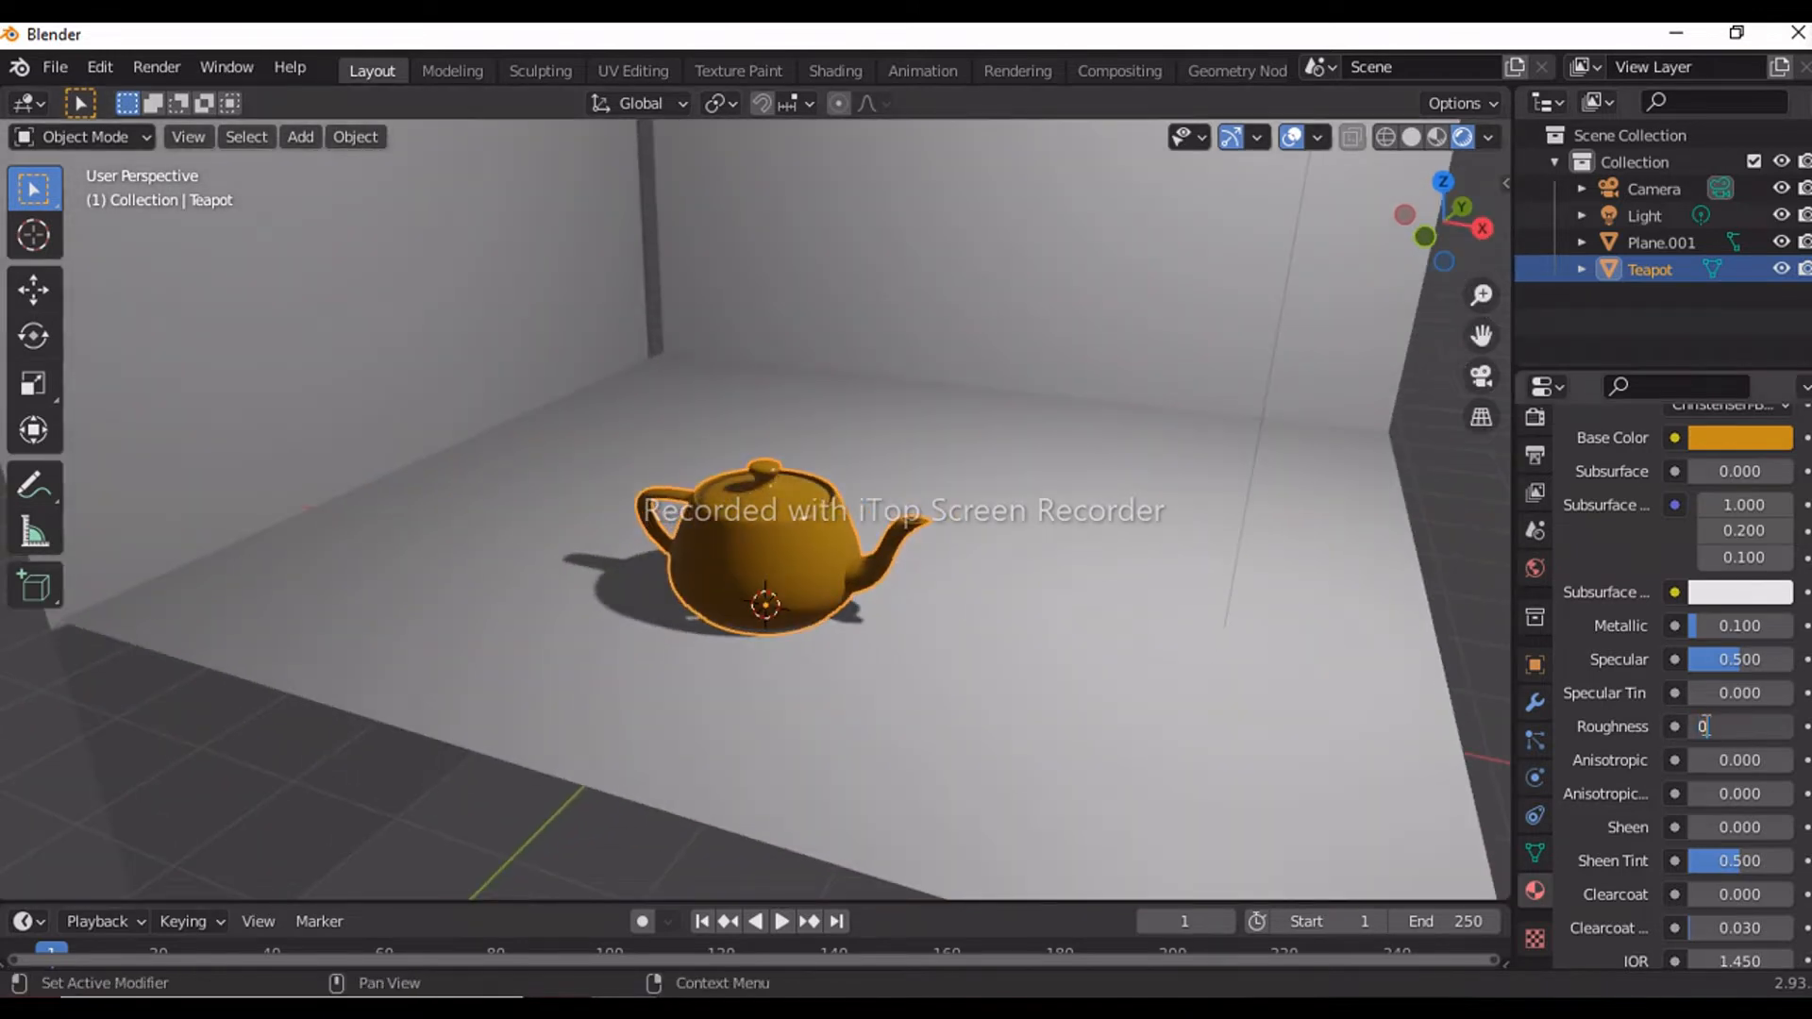
key(Return)
scroll(998, 690, up, 3)
scroll(998, 691, down, 4)
scroll(999, 692, up, 2)
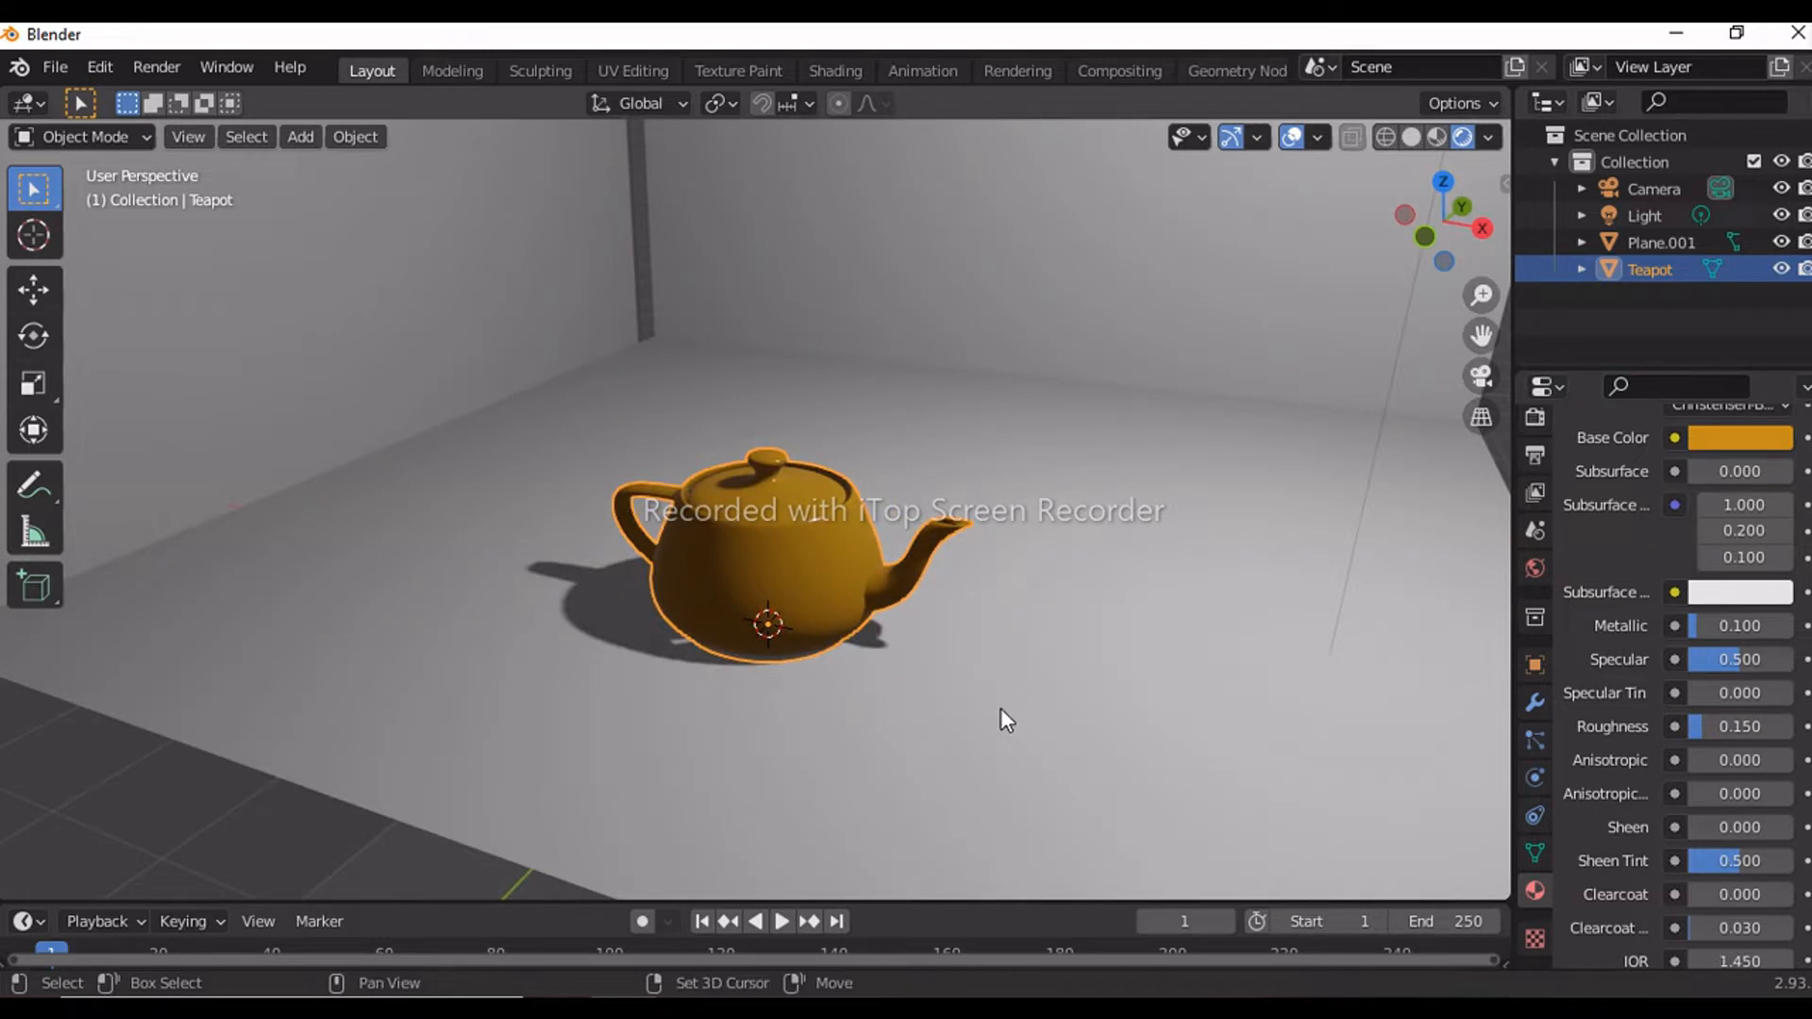
Step: Look through the scene camera and lock the camera to the view
key(shift+a)
mouse_move(915, 451)
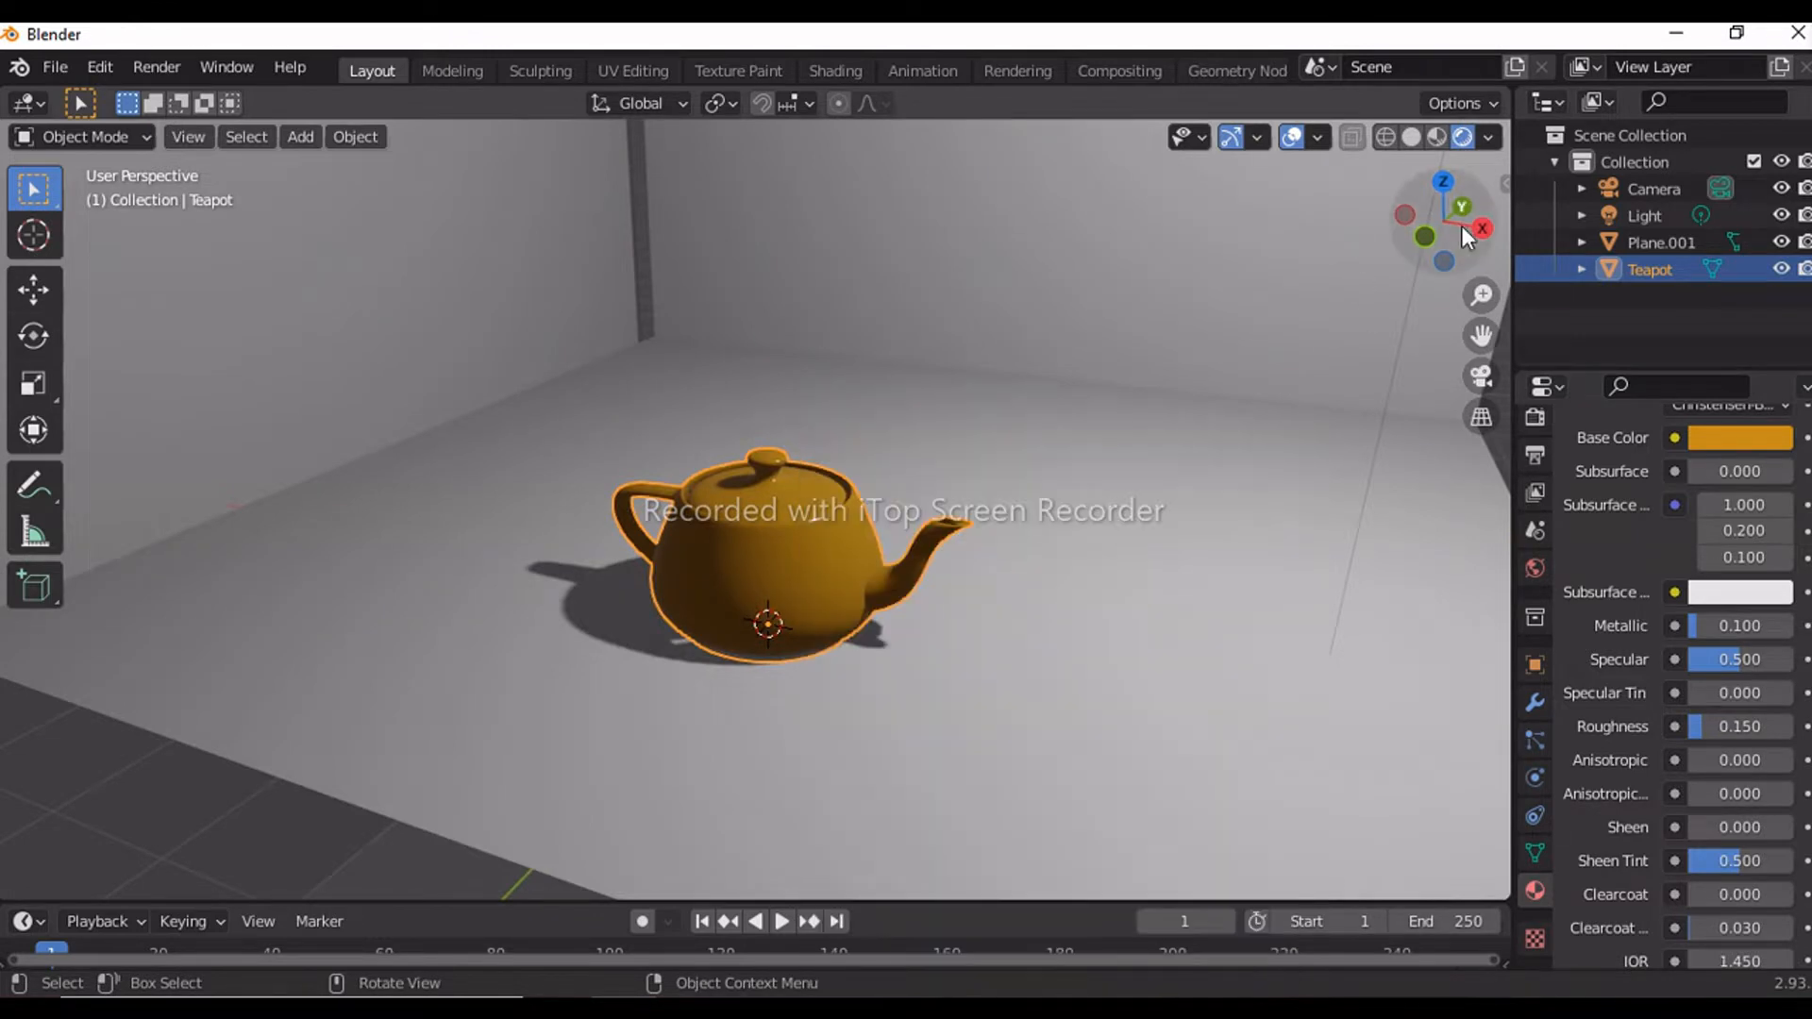
click(1480, 376)
key(n)
click(1496, 304)
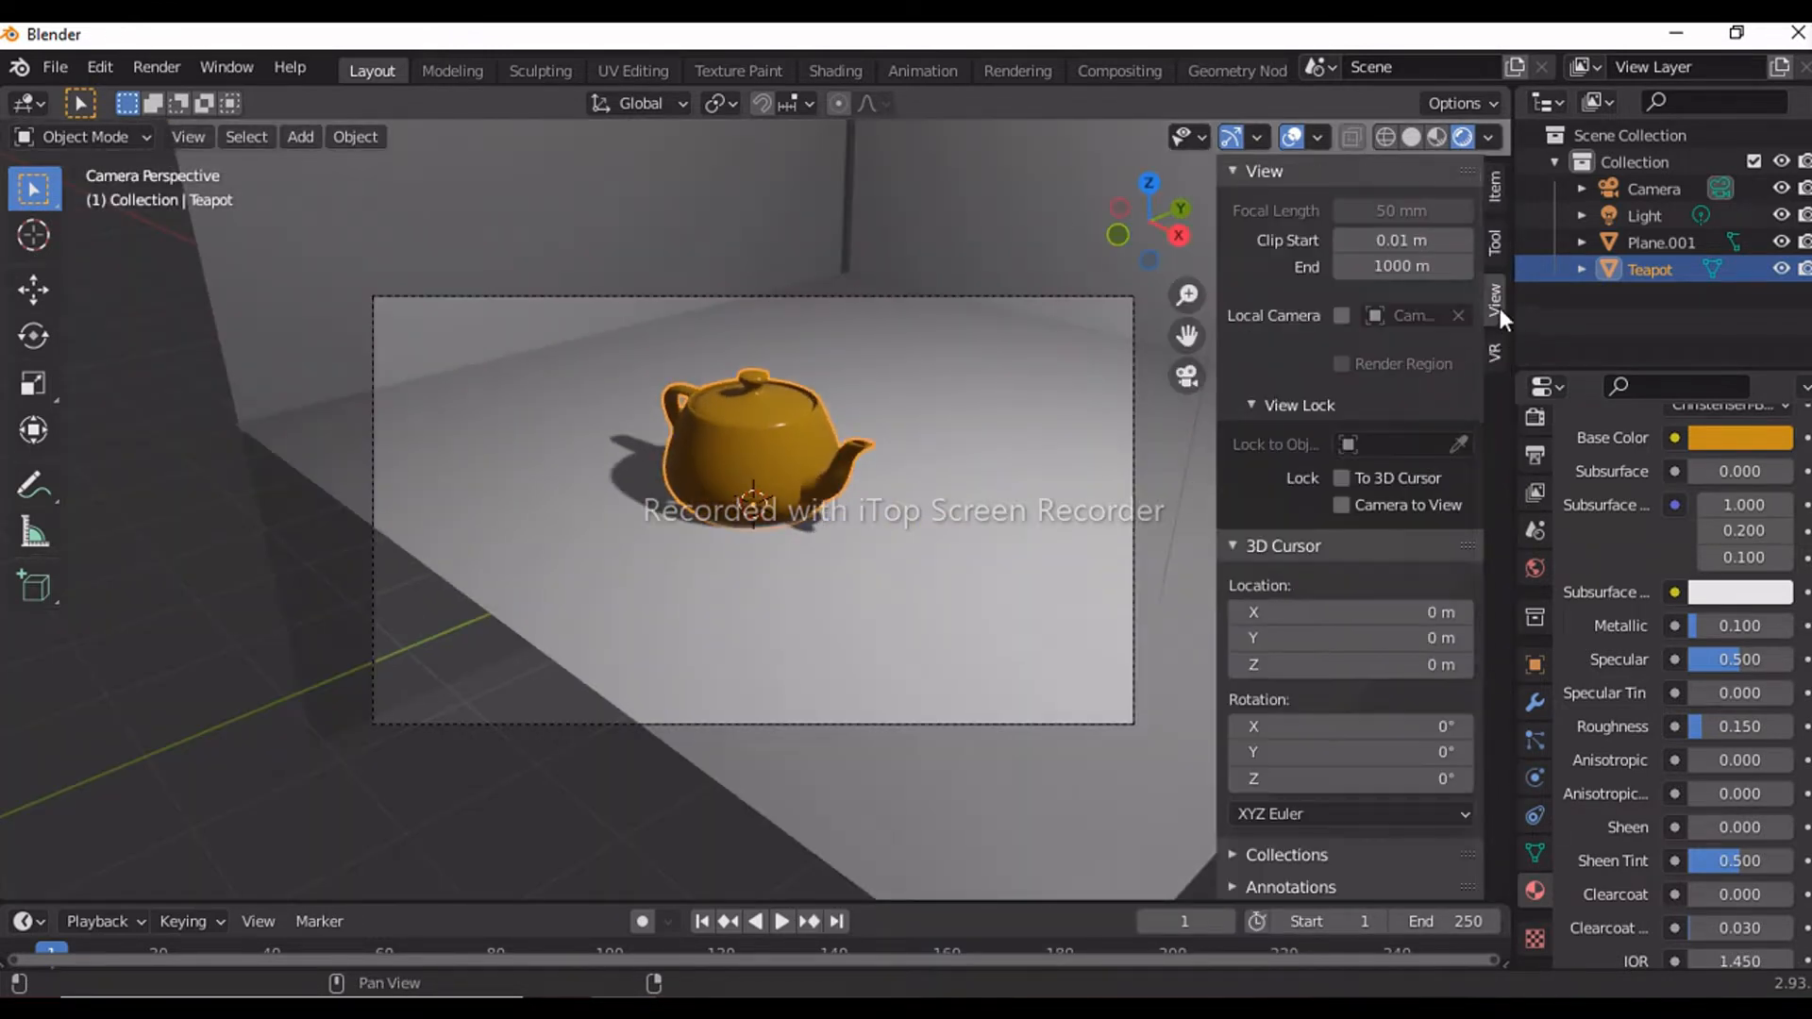
click(1360, 500)
key(n)
Step: Reposition the camera so the teapot sits in the left half of the frame with the walls behind it
middle_drag(1057, 410, 591, 579)
click(299, 485)
middle_drag(299, 485, 355, 509)
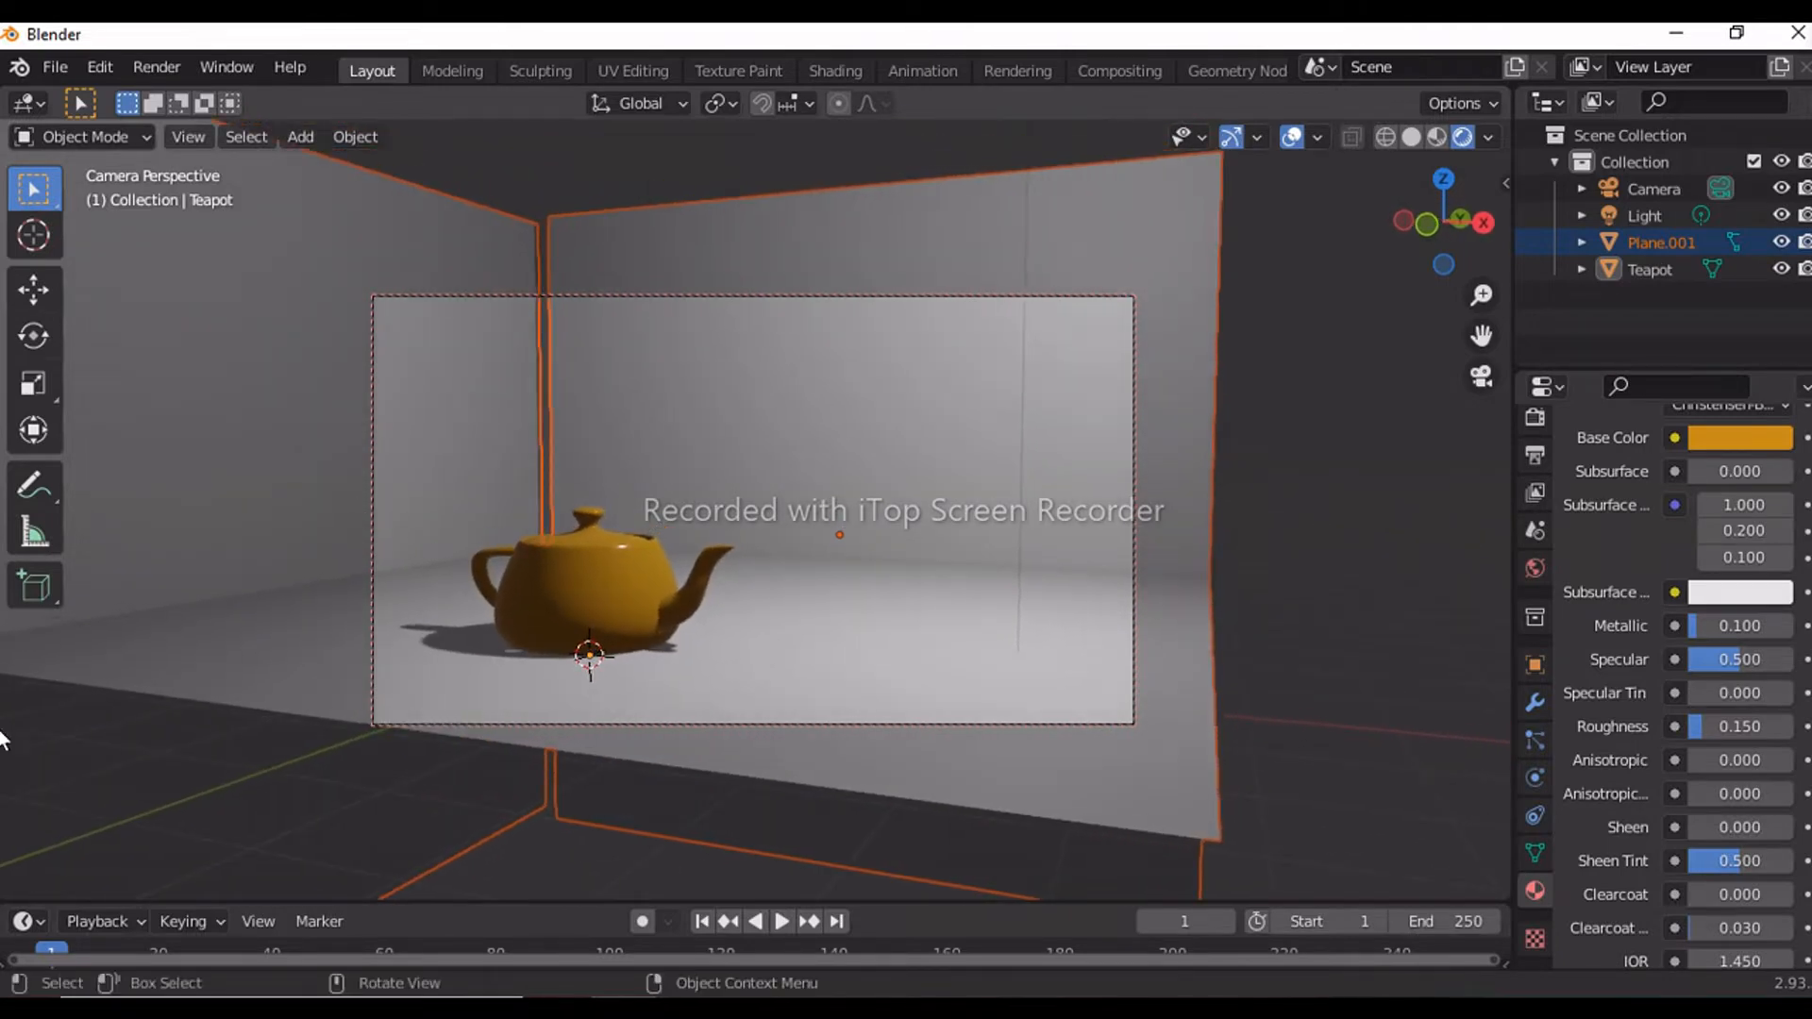
middle_drag(593, 461, 604, 352)
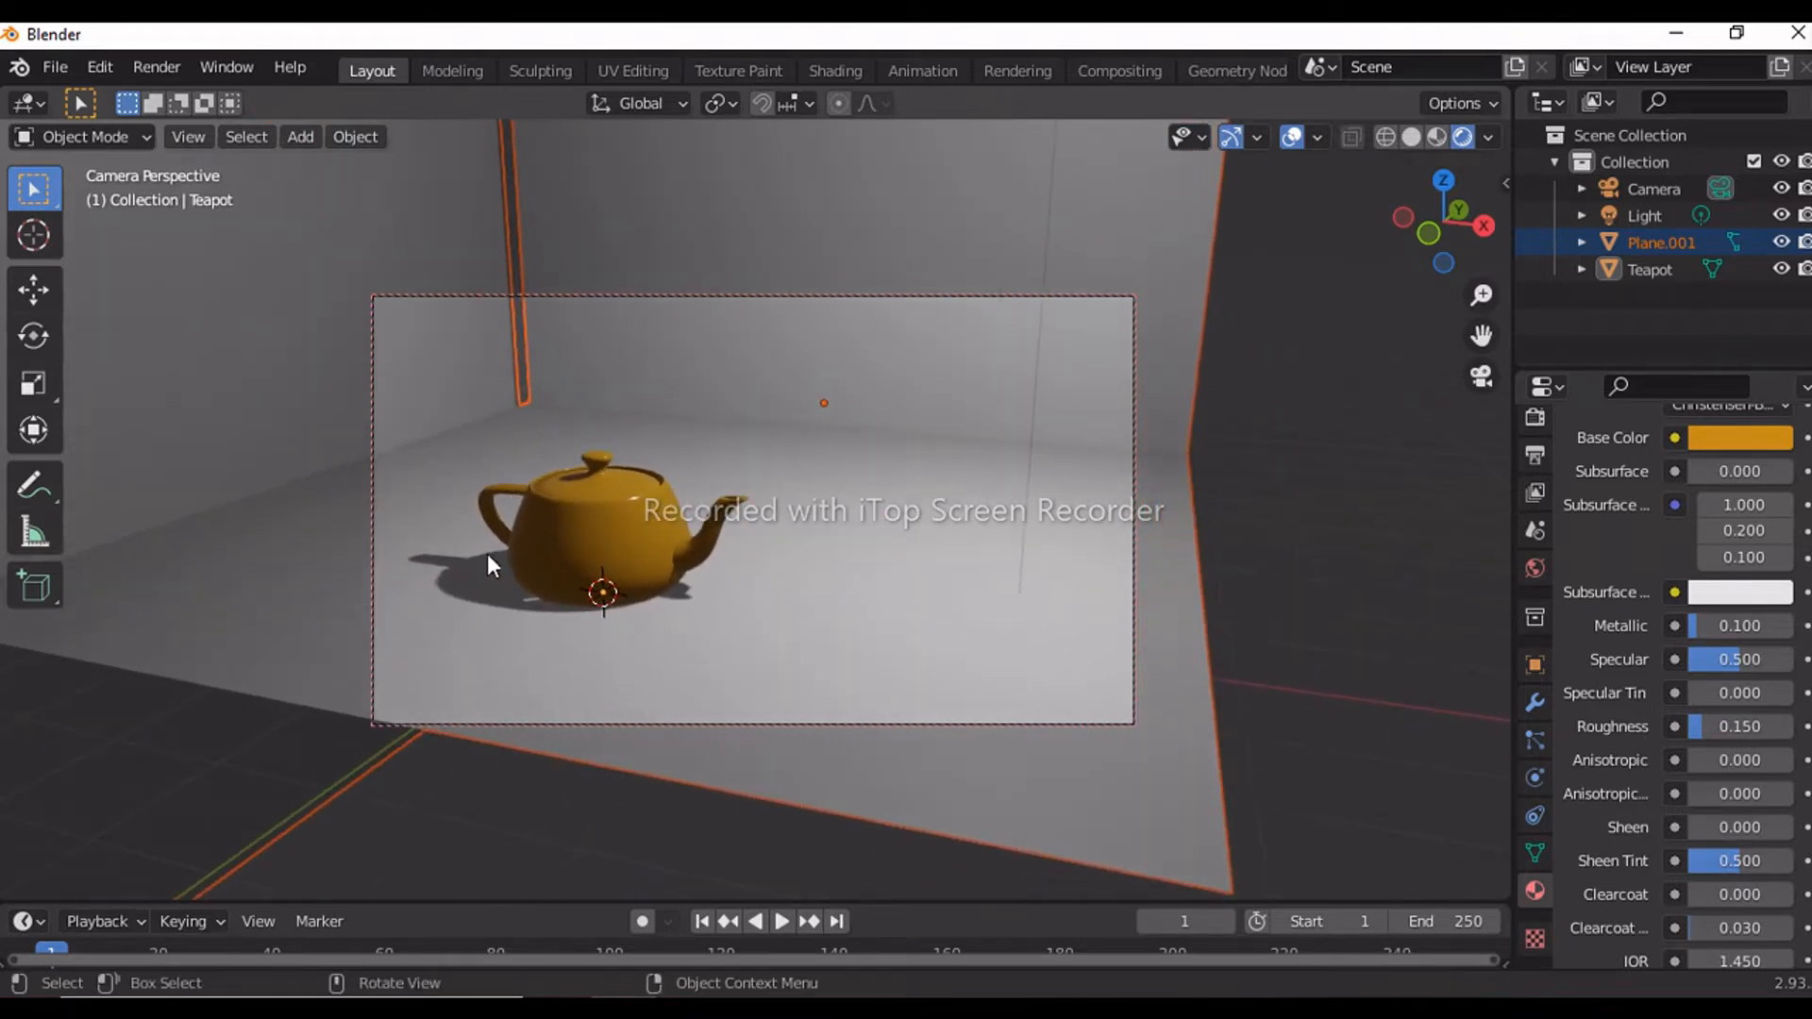
Step: Add a UV sphere and move it freely, along Z and along Y, to the floor near the teapot
key(shift+a)
mouse_move(420, 449)
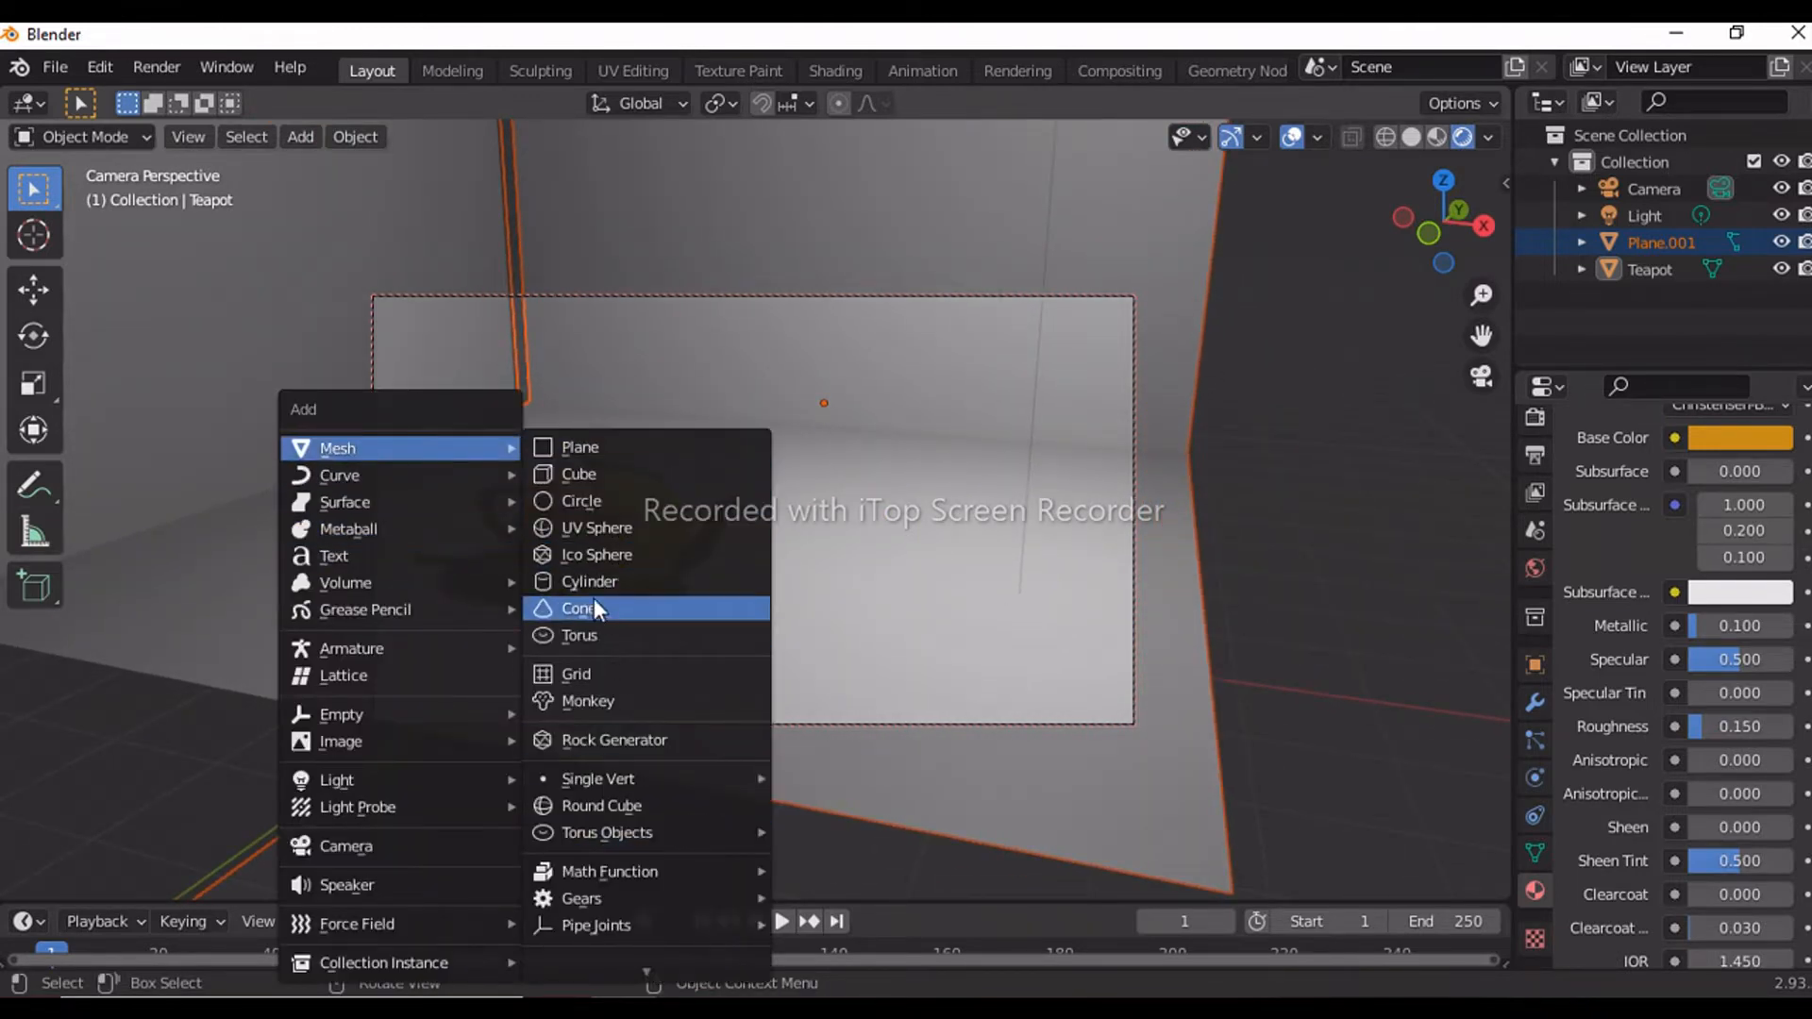
click(586, 526)
key(g)
click(986, 645)
key(g)
key(z)
click(940, 557)
key(g)
key(y)
click(875, 719)
Step: Resize the sphere, shift it along X beside the teapot's spout, and orbit the camera to frame both objects
key(s)
click(855, 700)
key(g)
key(y)
key(x)
click(916, 700)
middle_drag(915, 700, 807, 631)
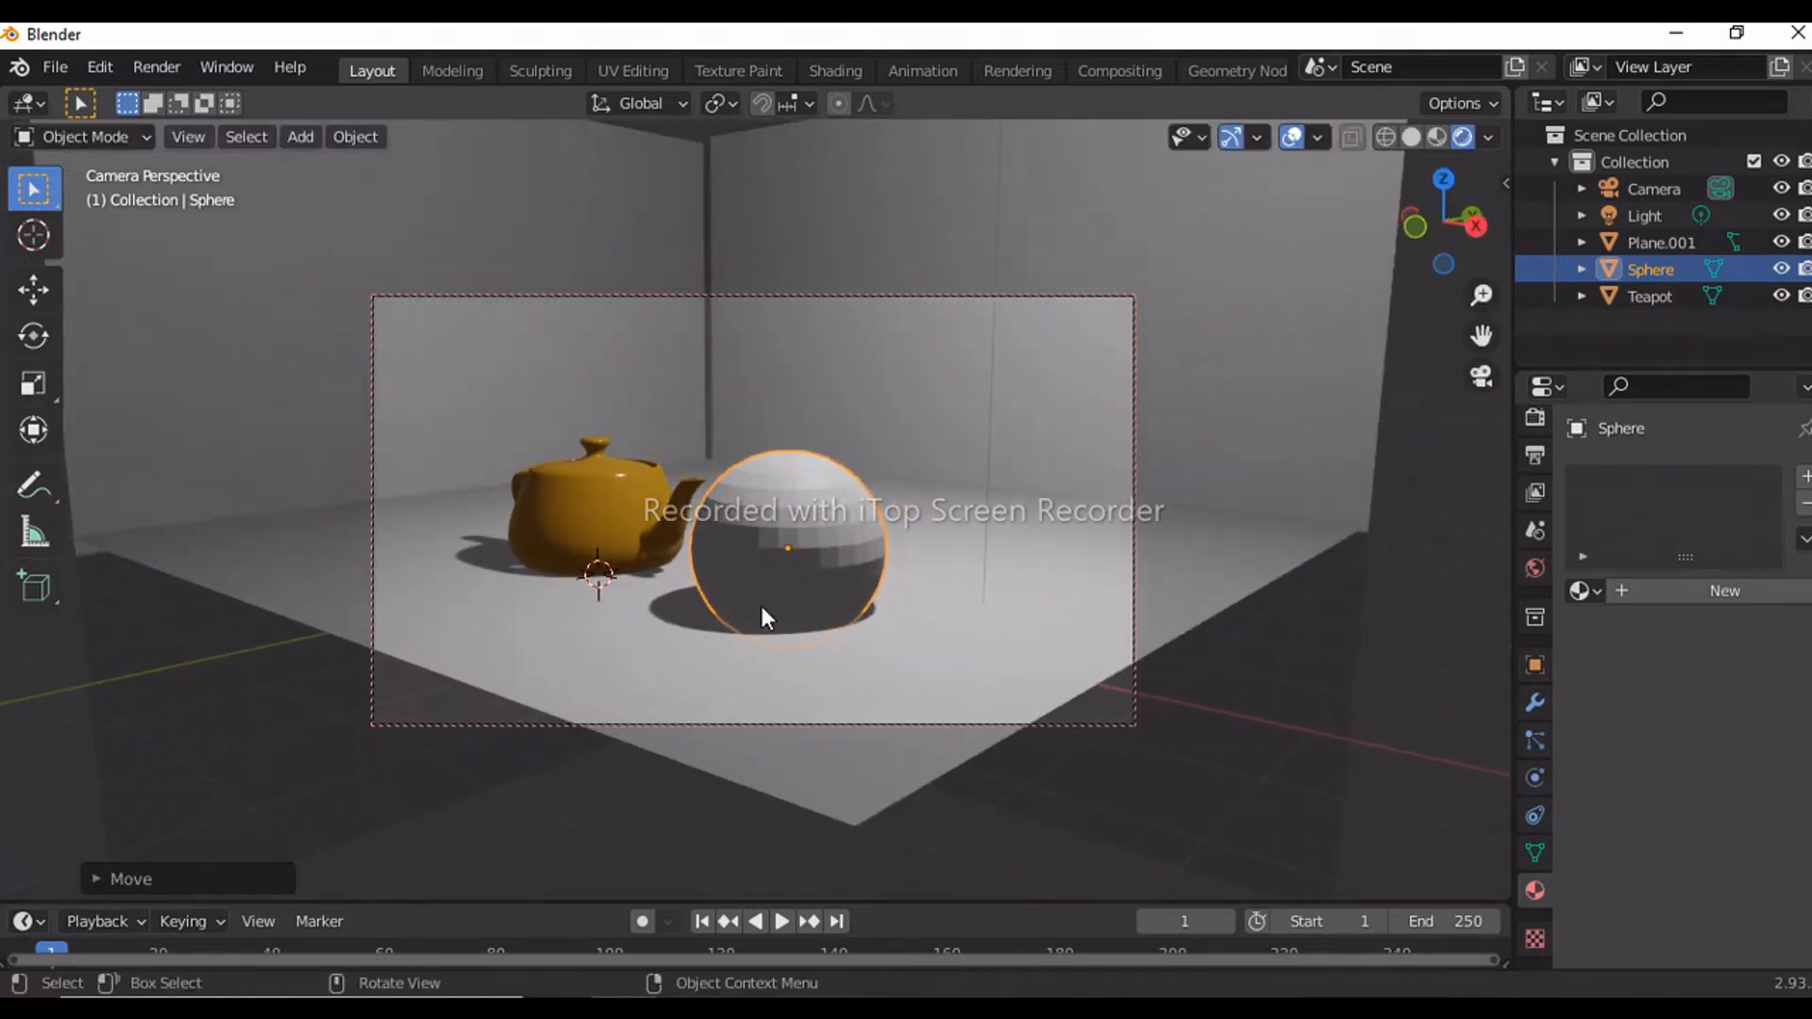
Step: Rotate the teapot about the Z axis so its handle and spout both show in the camera view
click(563, 521)
key(r)
key(z)
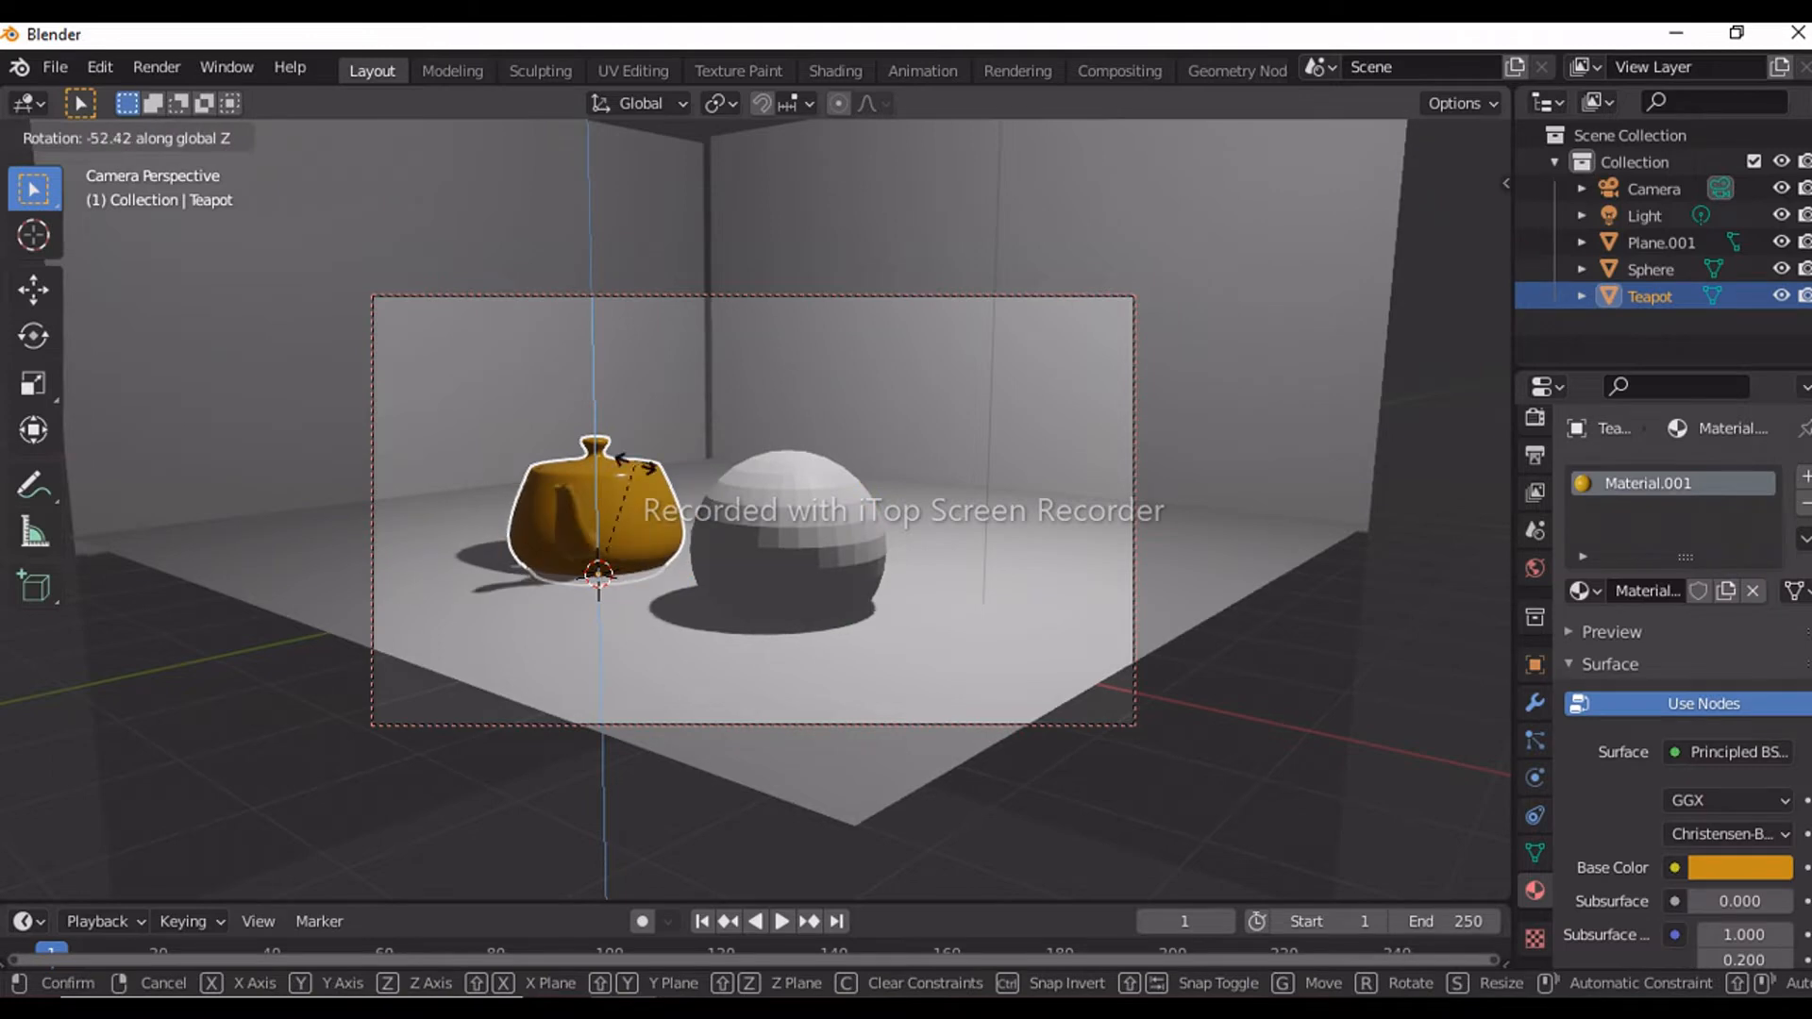
click(573, 571)
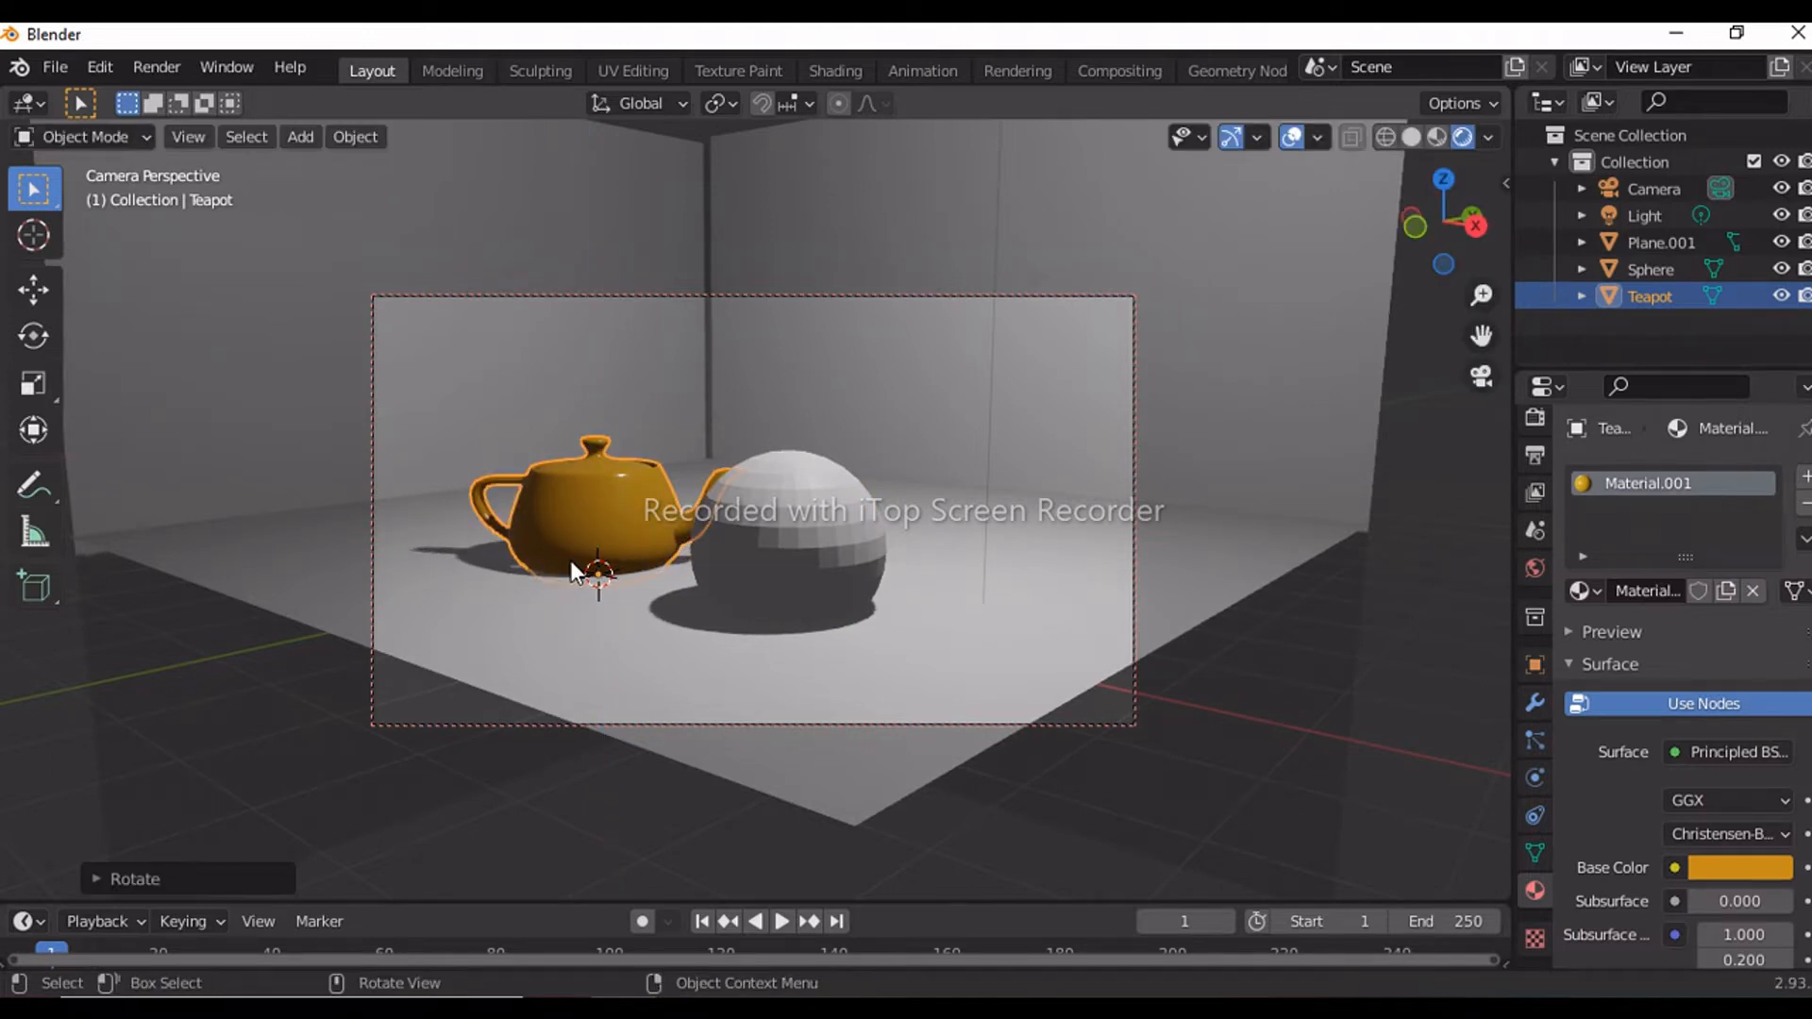
key(r)
key(z)
click(611, 585)
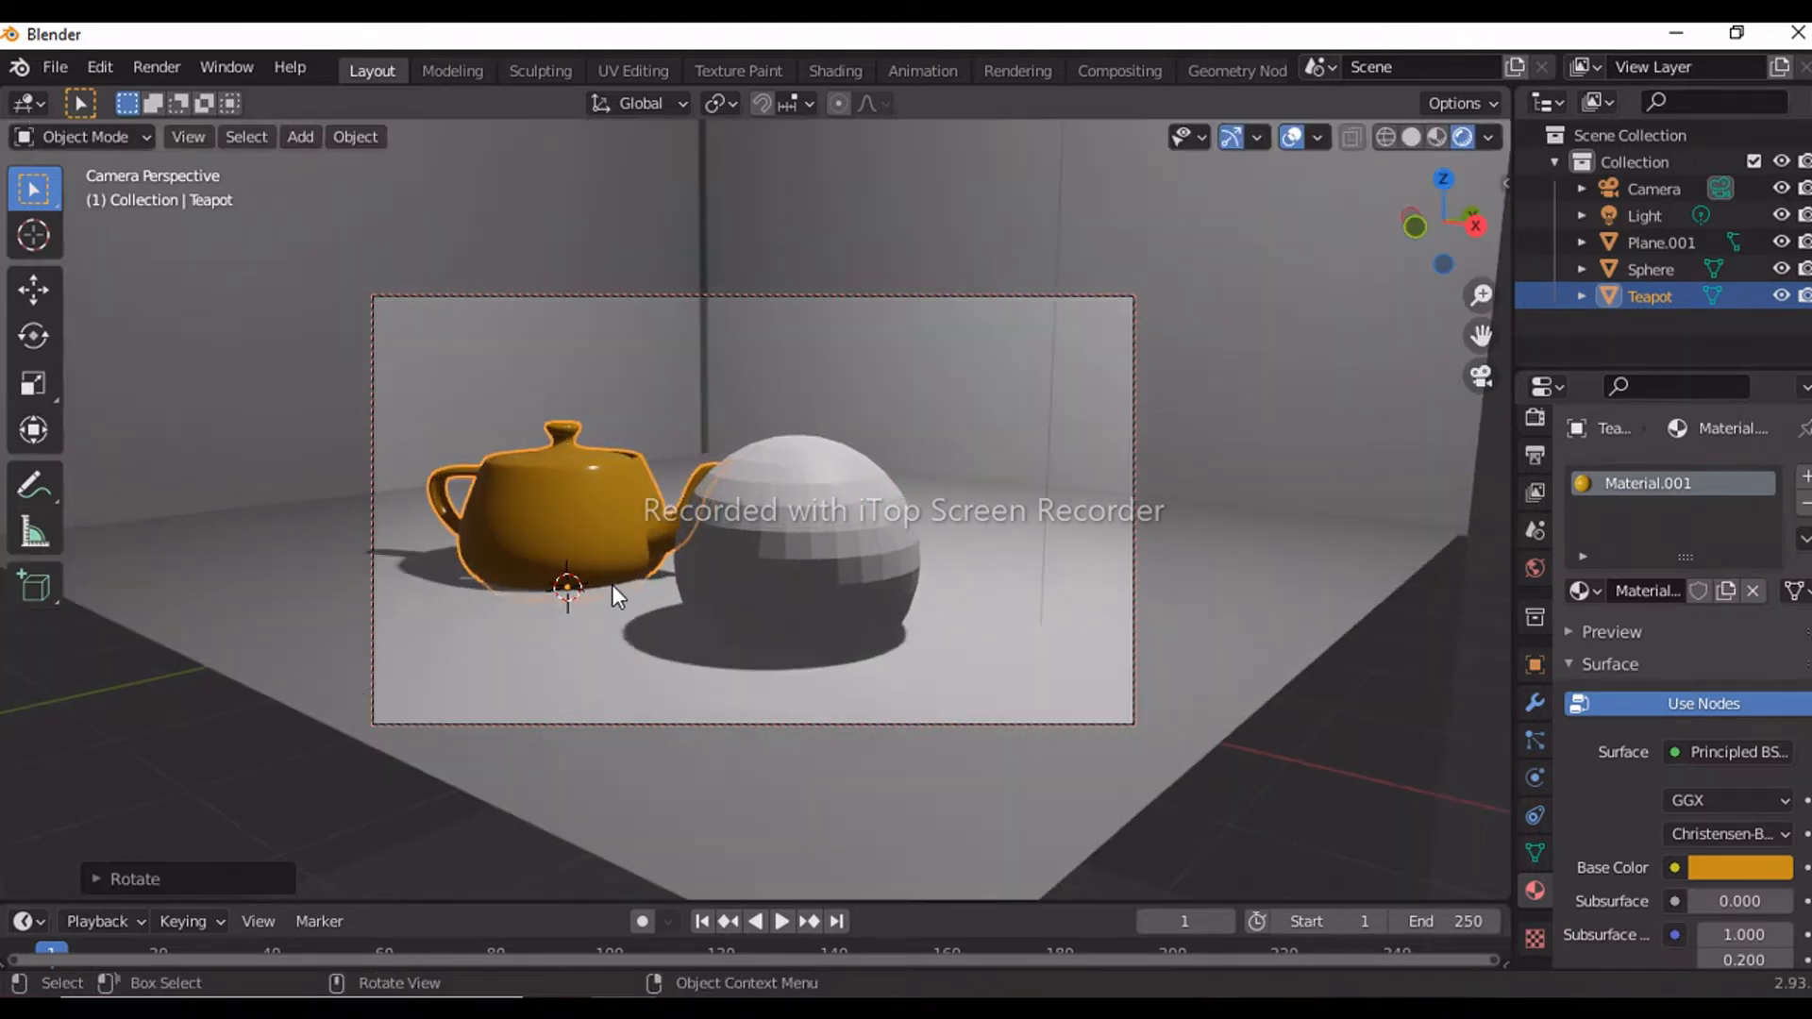
Step: Shade the sphere smooth so its faceted surface looks round
click(800, 568)
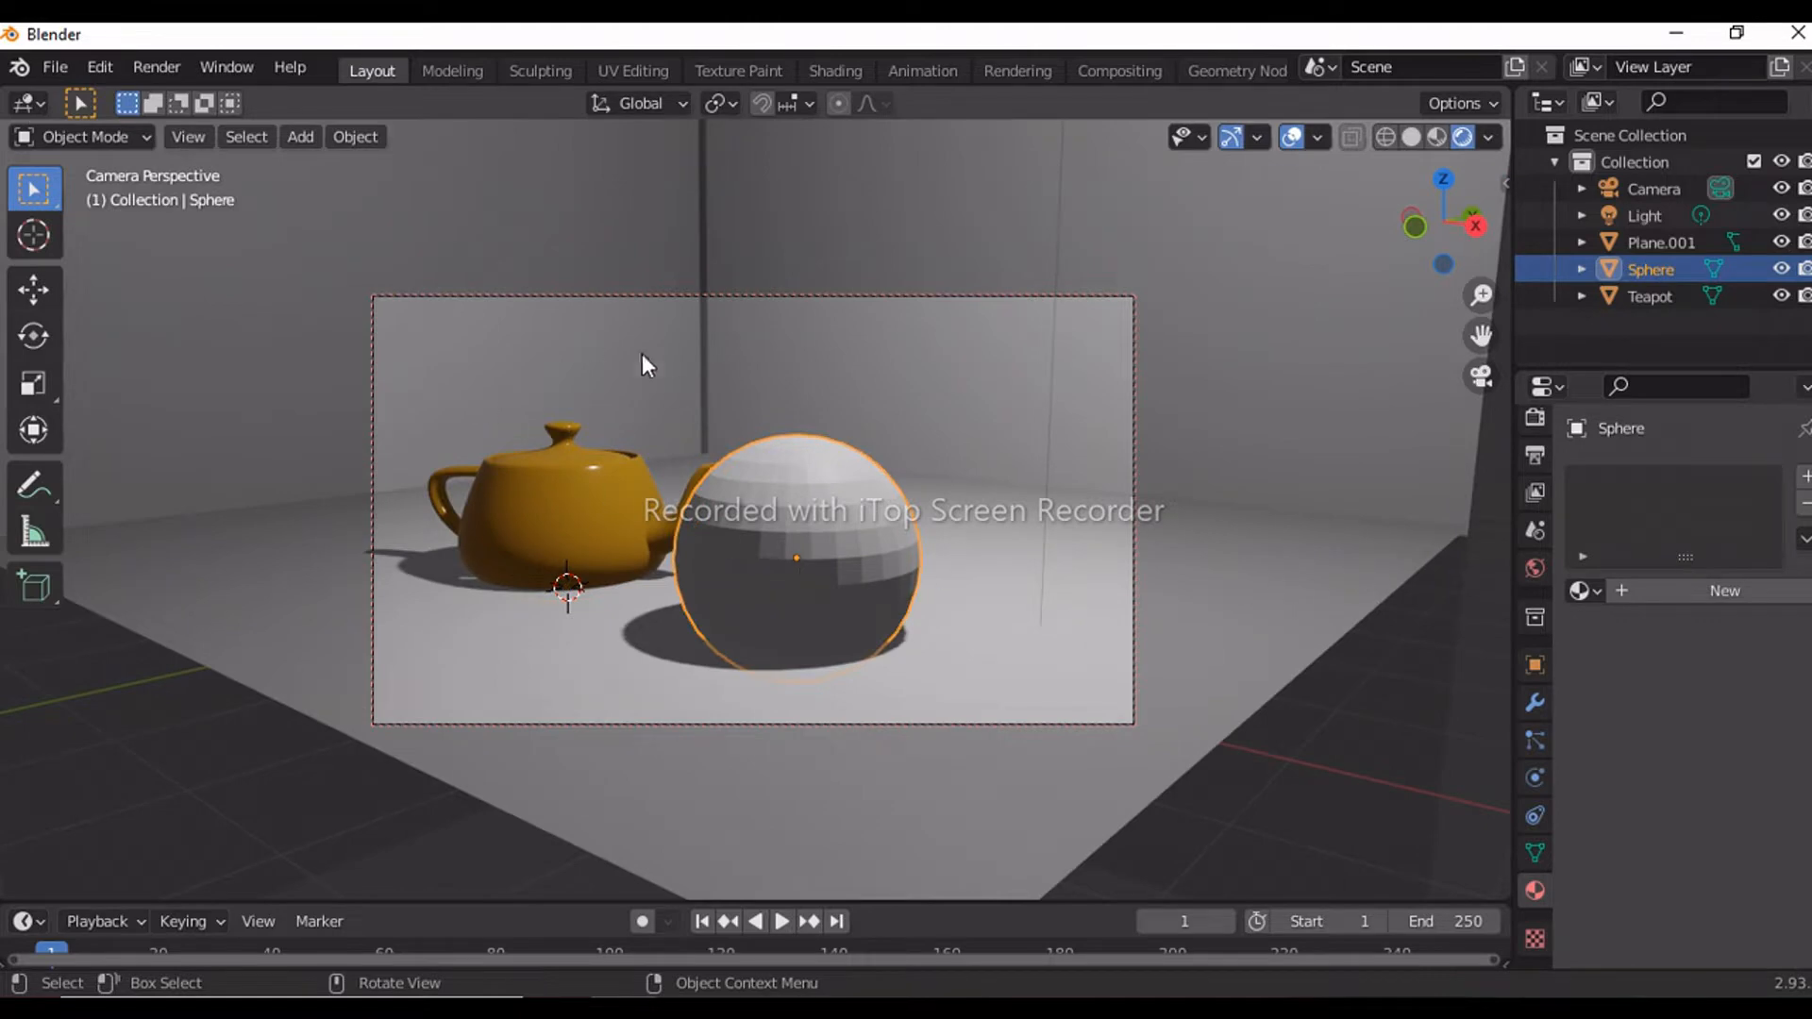
key(Tab)
right_click(728, 425)
click(576, 391)
key(Tab)
right_click(412, 336)
click(410, 331)
Step: Give the sphere a new material with a Glass BSDF surface, roughness 0 and IOR 7.050
click(1687, 588)
click(1731, 537)
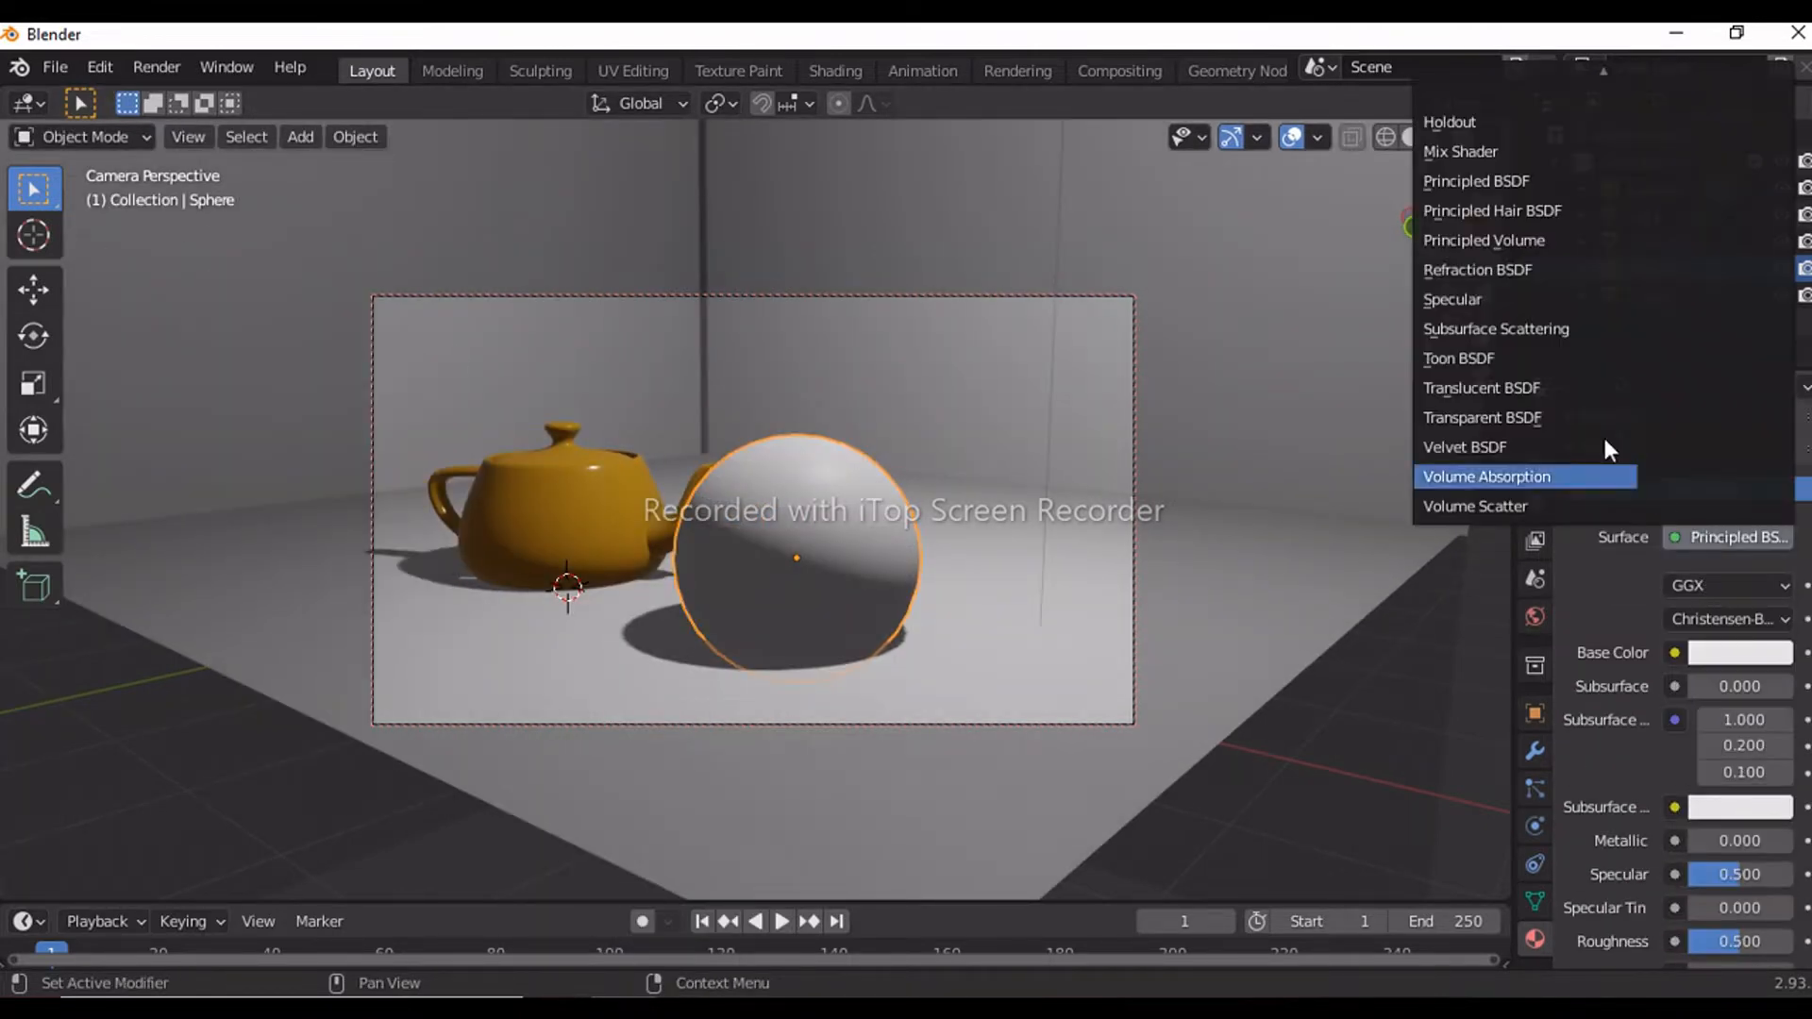
scroll(1495, 306, up, 4)
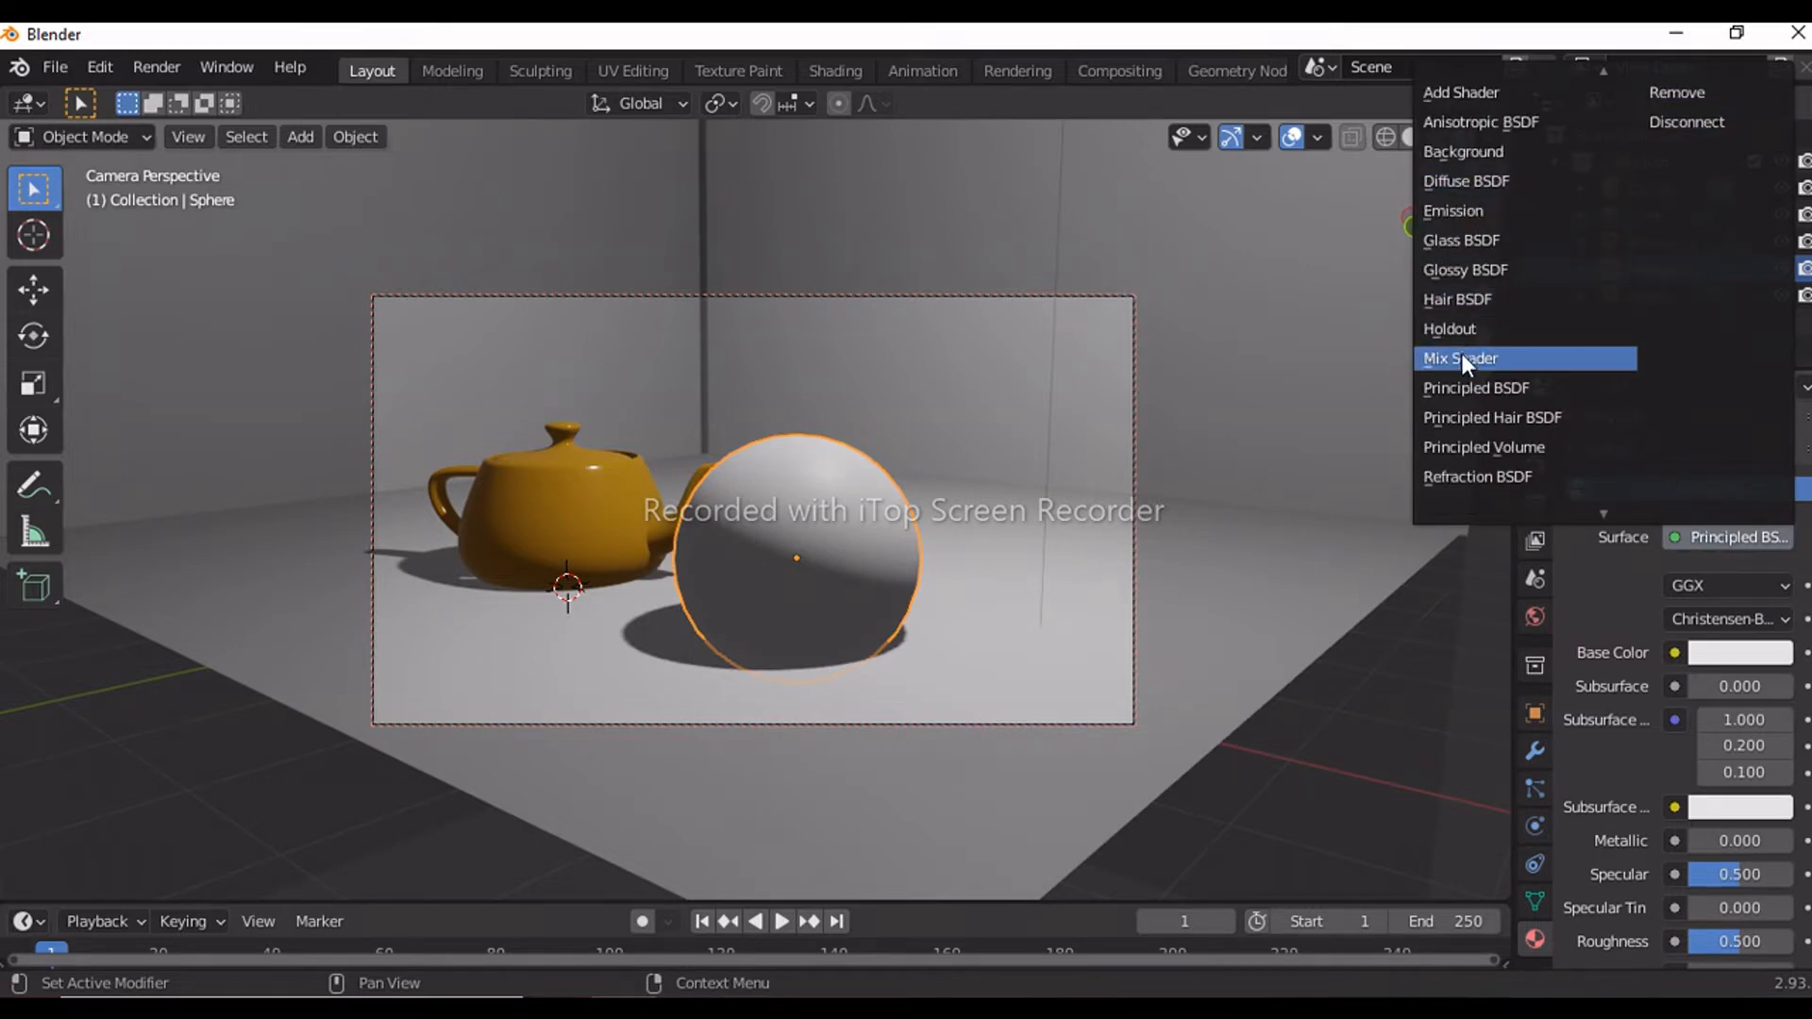
click(1436, 242)
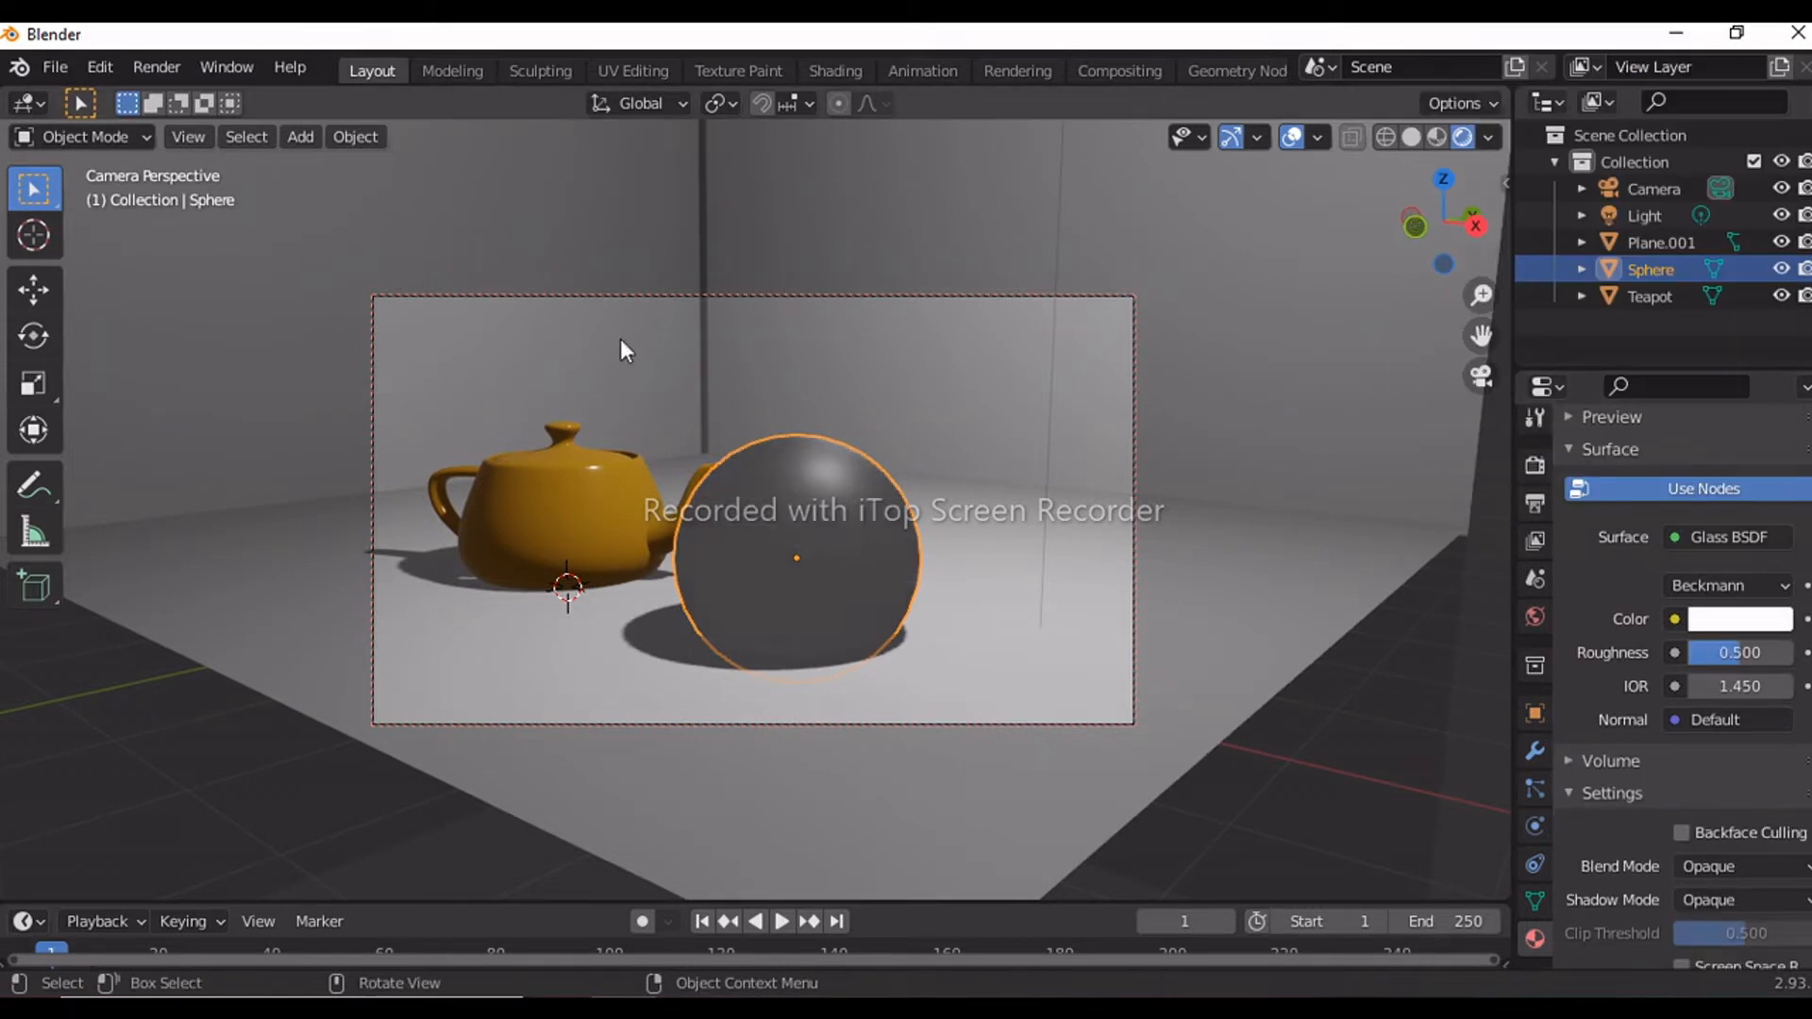
middle_drag(831, 558, 856, 530)
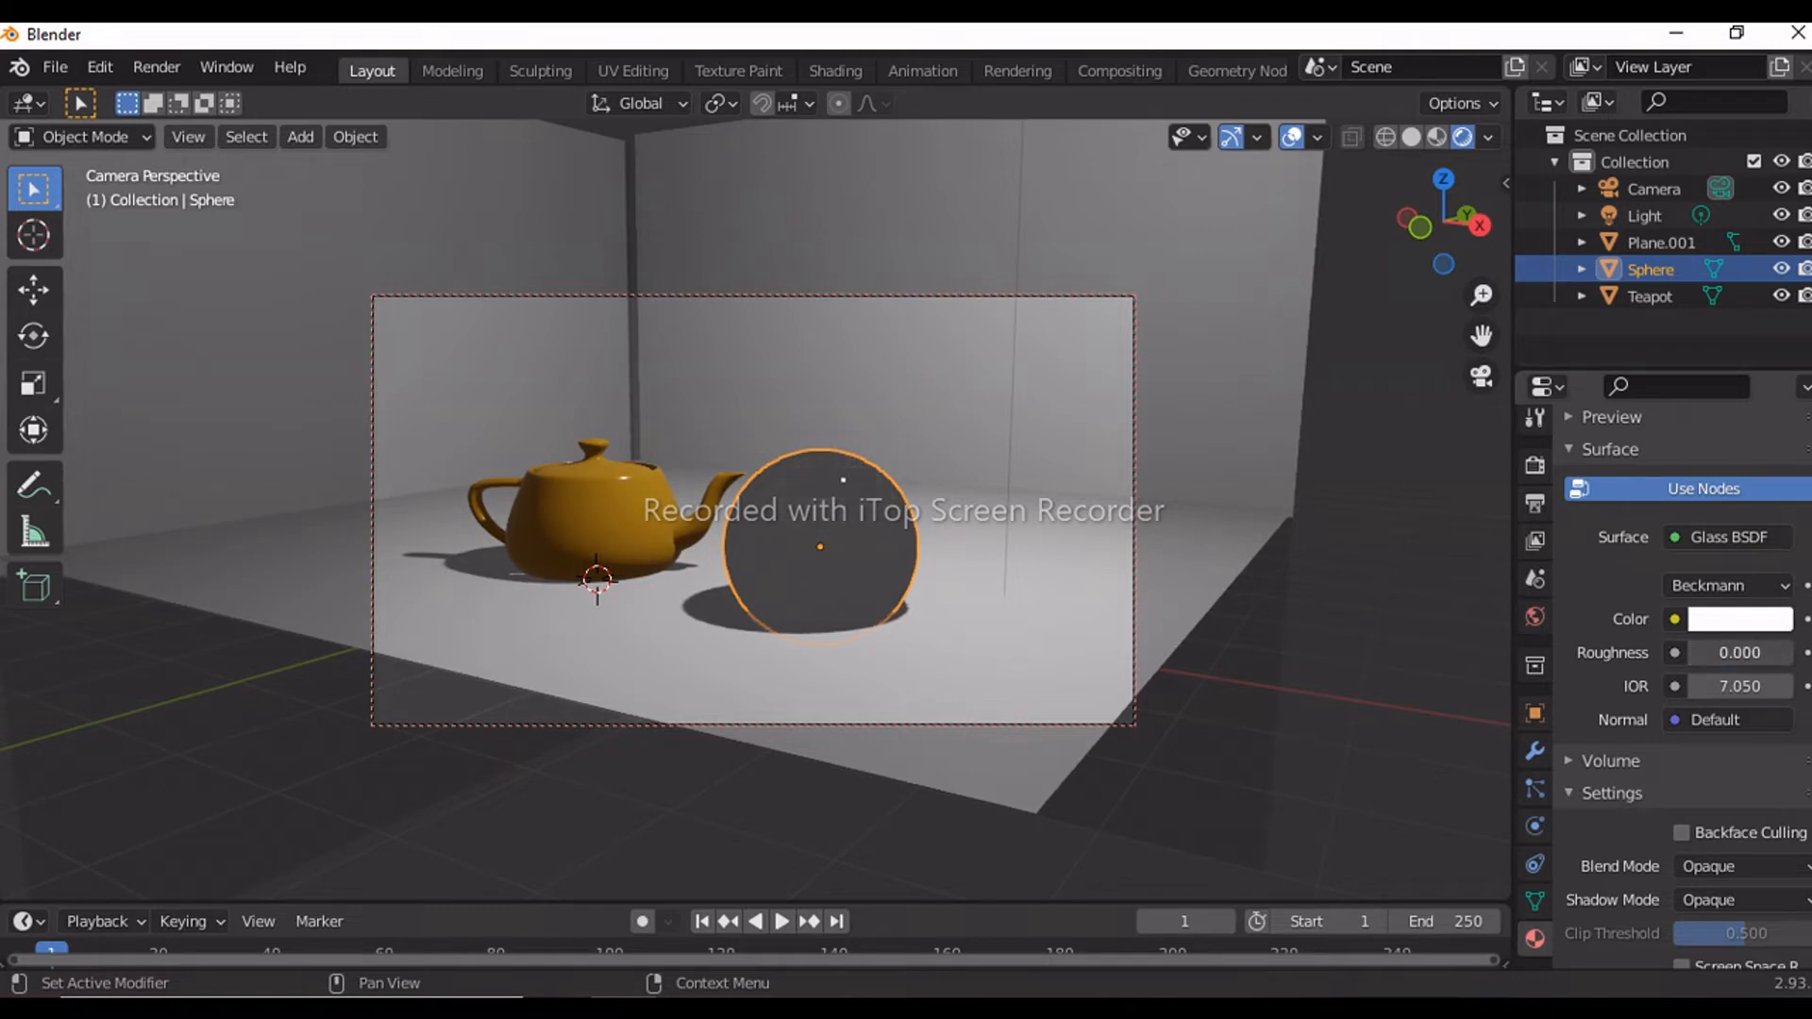
Step: Add a monkey mesh and move it along X and Y to the area behind the sphere
key(shift+a)
mouse_move(951, 449)
click(1145, 703)
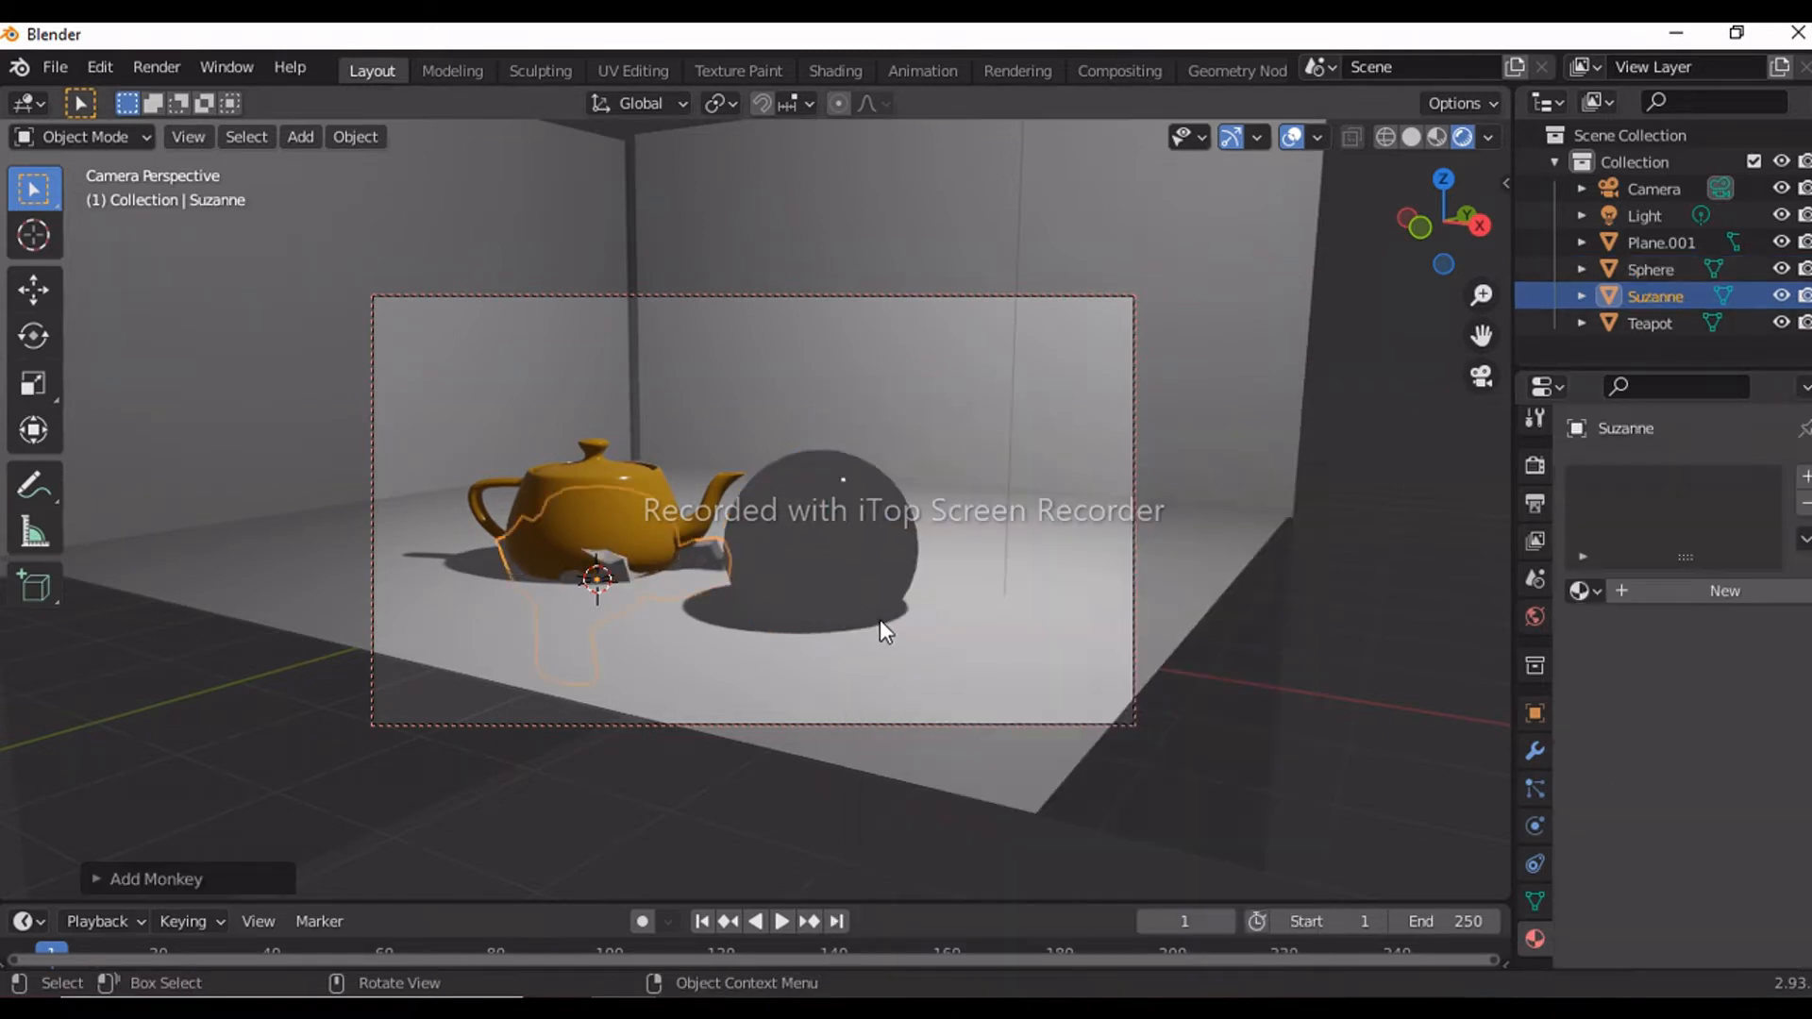
key(g)
key(x)
click(1079, 739)
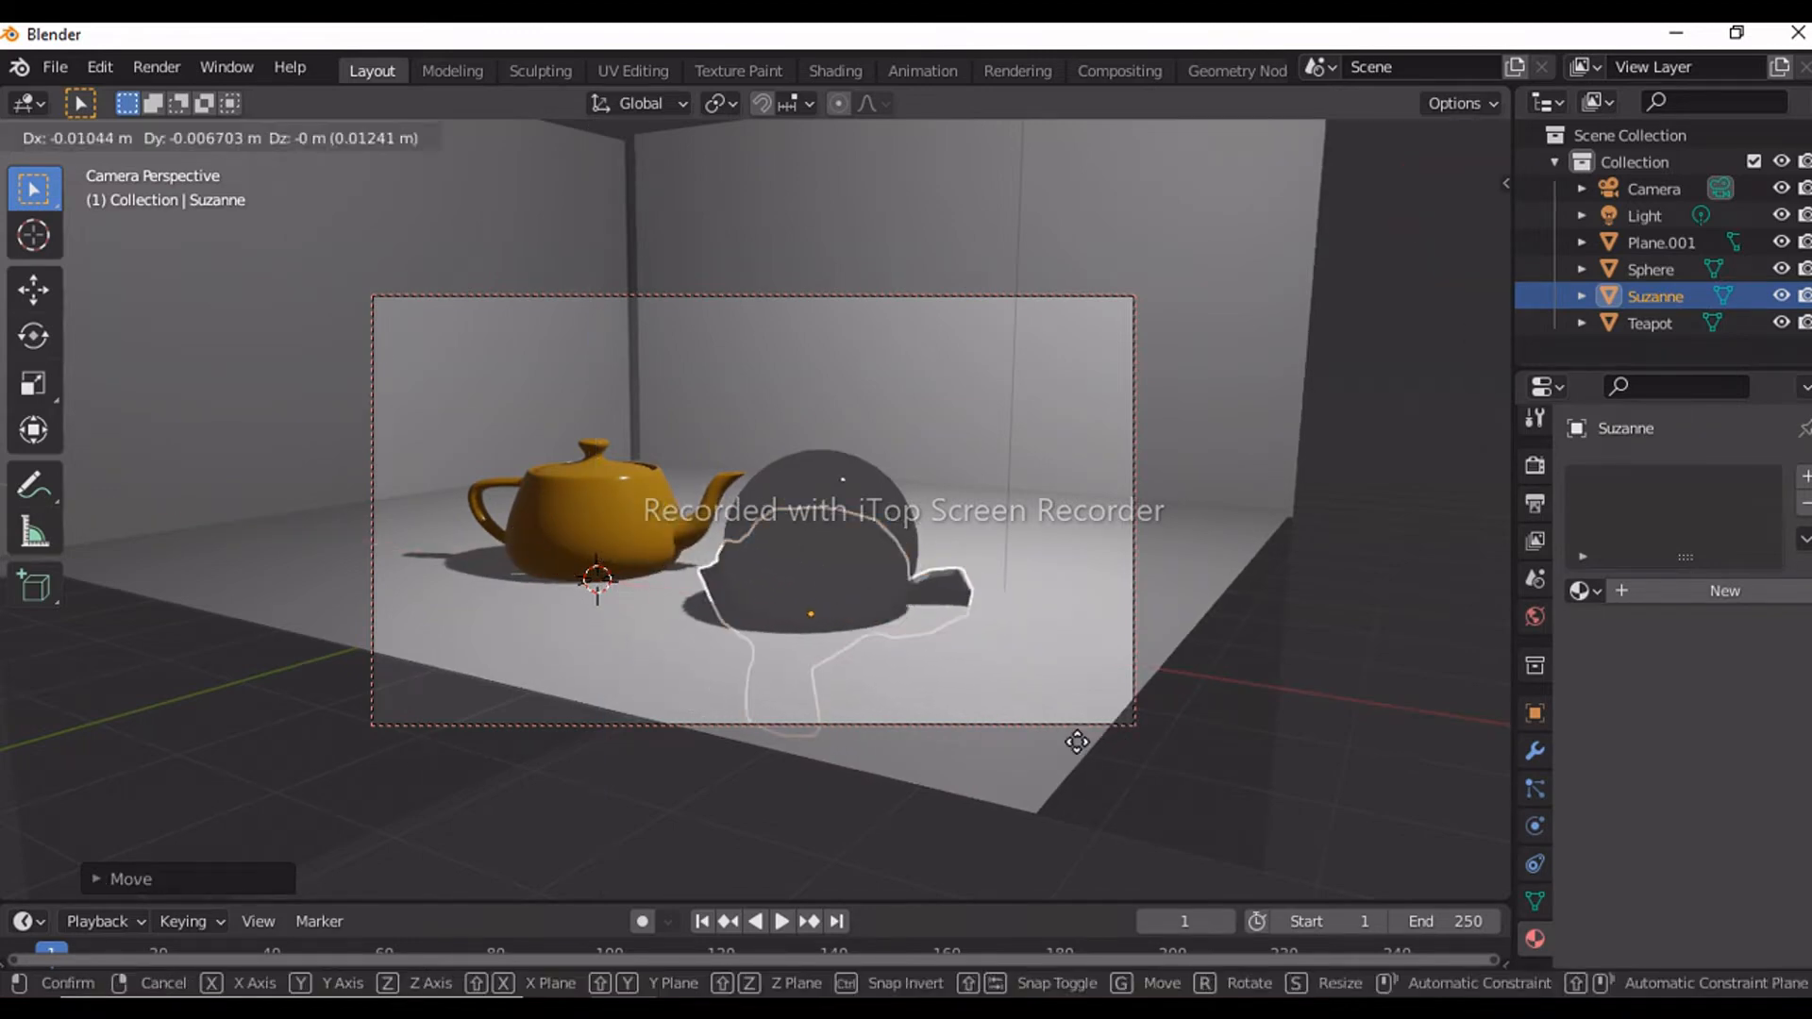
key(g)
key(y)
click(1204, 707)
Step: Rotate the monkey about -46° around the X axis and raise it along Z so it rests on the floor
key(r)
key(x)
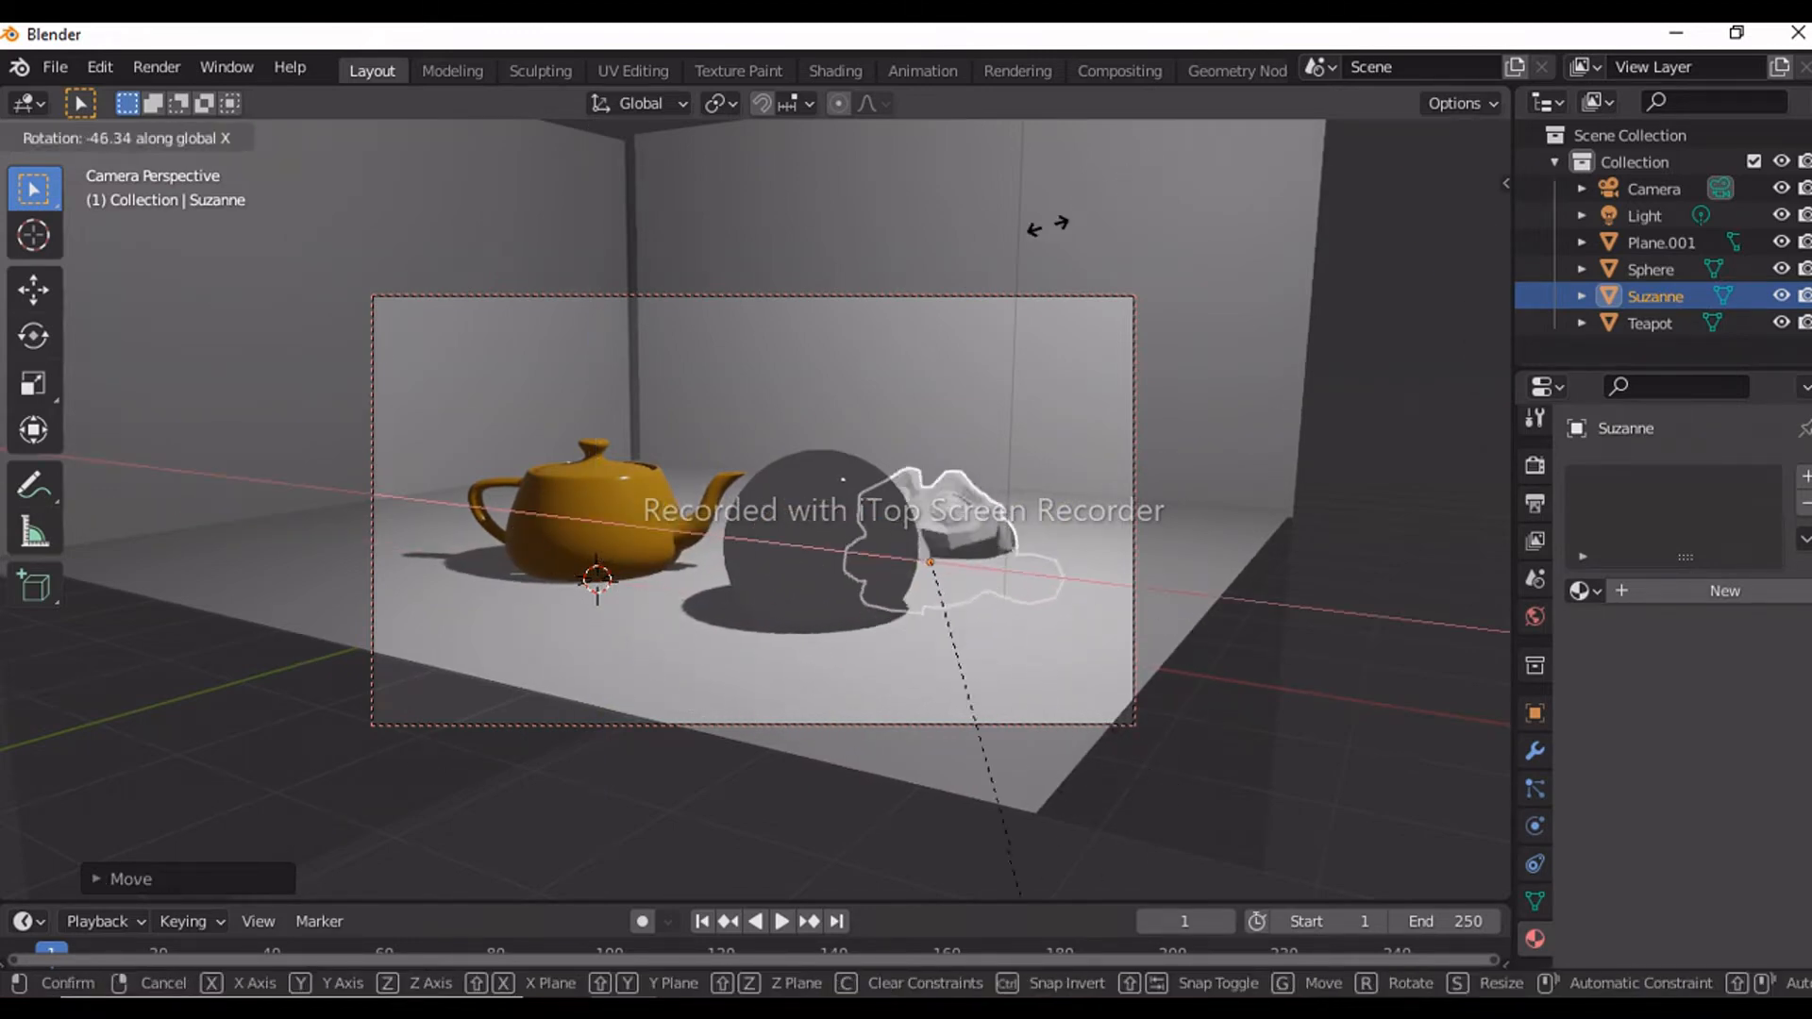
click(1062, 202)
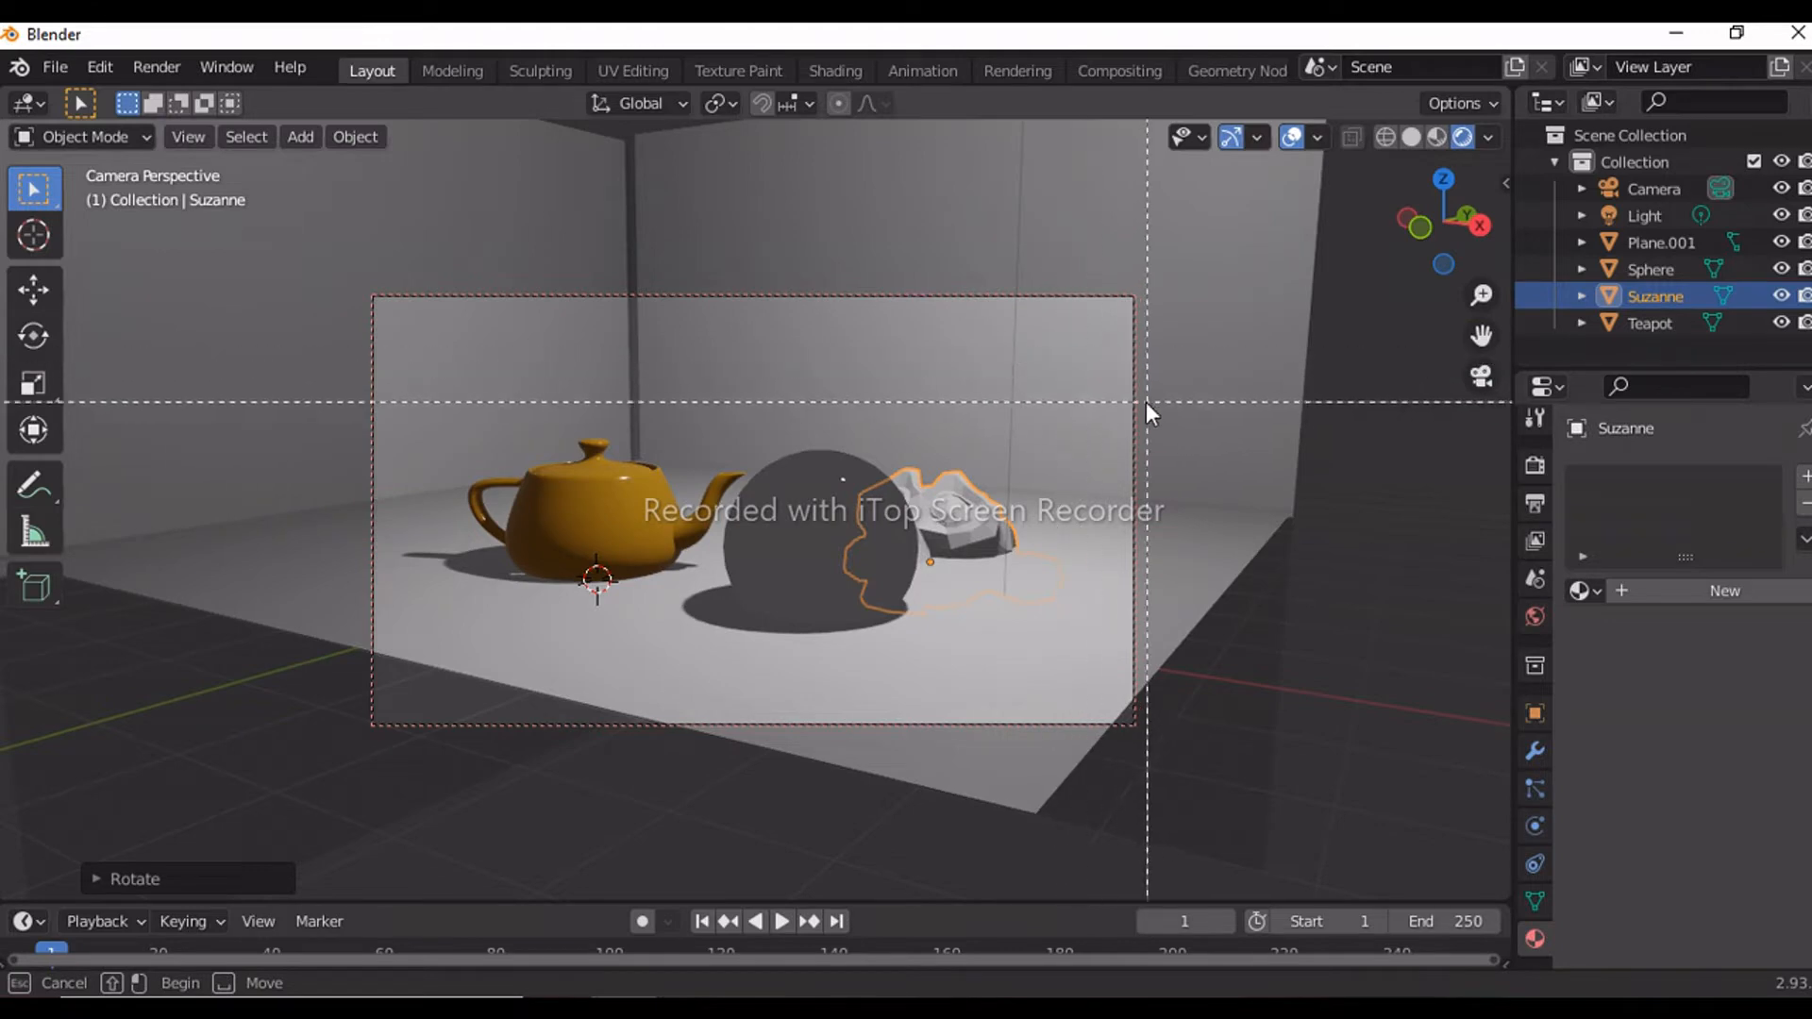
key(n)
click(1351, 503)
key(n)
middle_drag(1274, 483, 1101, 432)
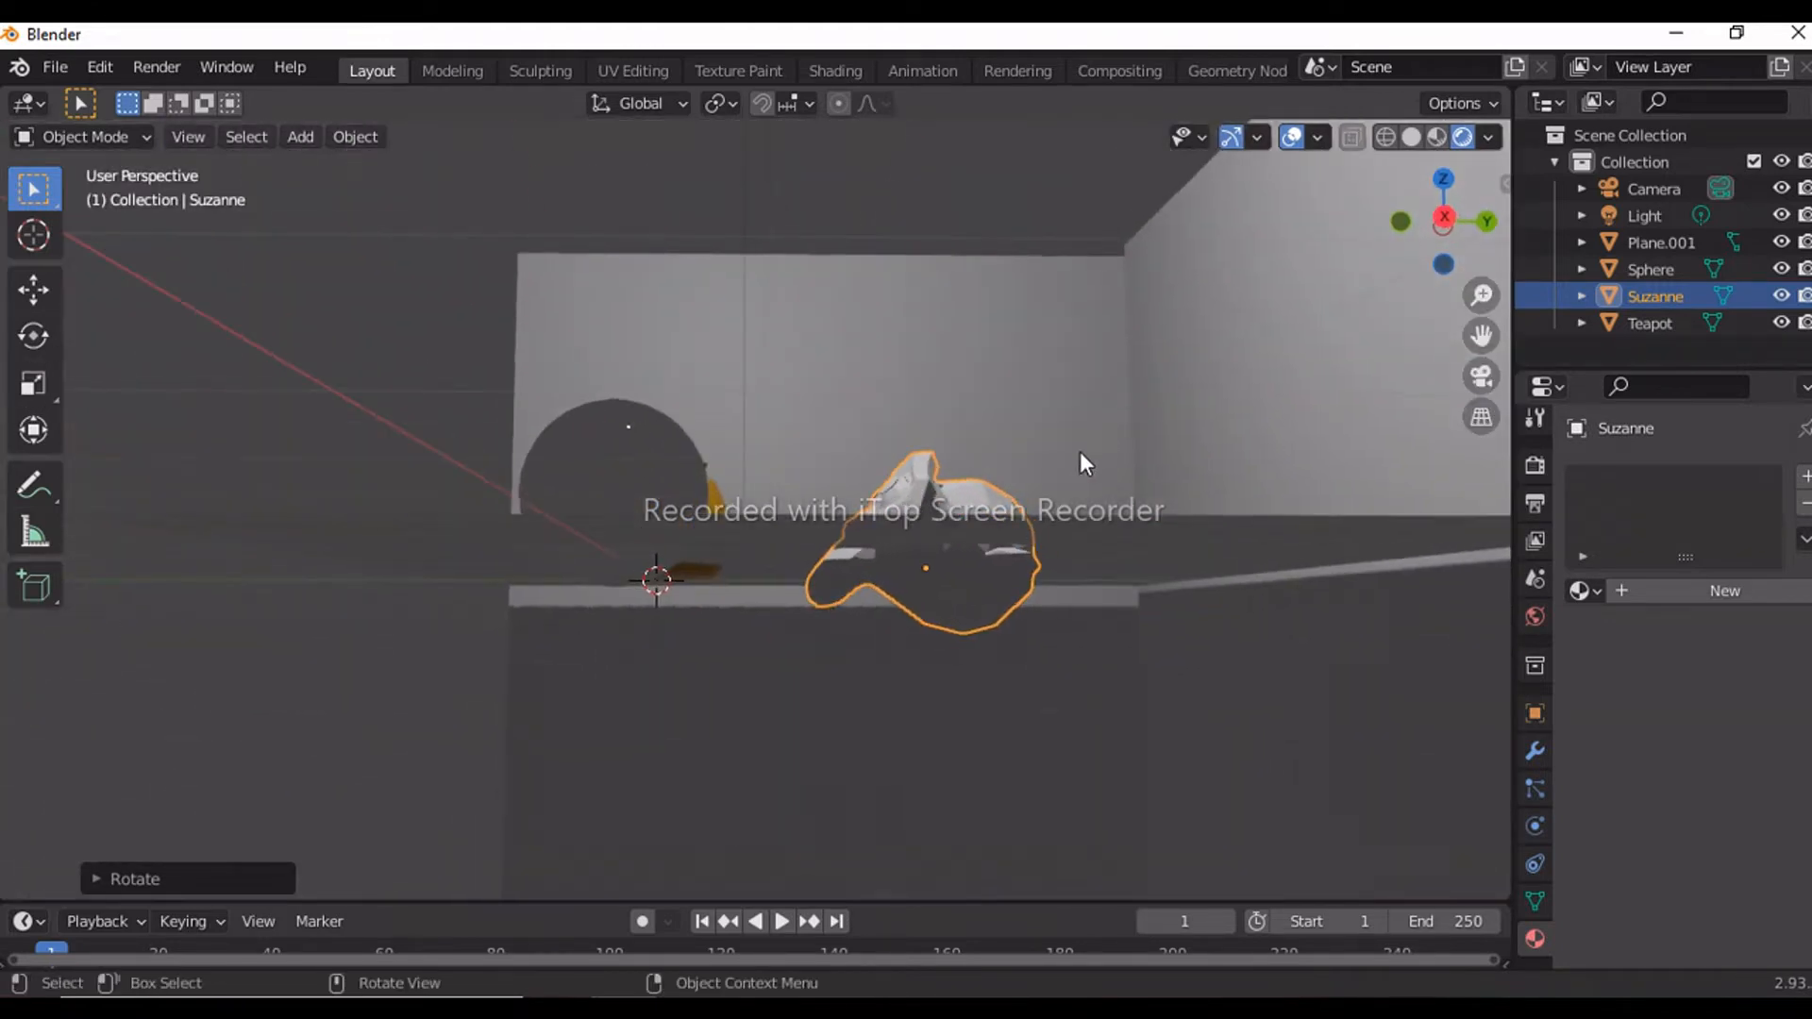
key(g)
key(z)
click(1051, 468)
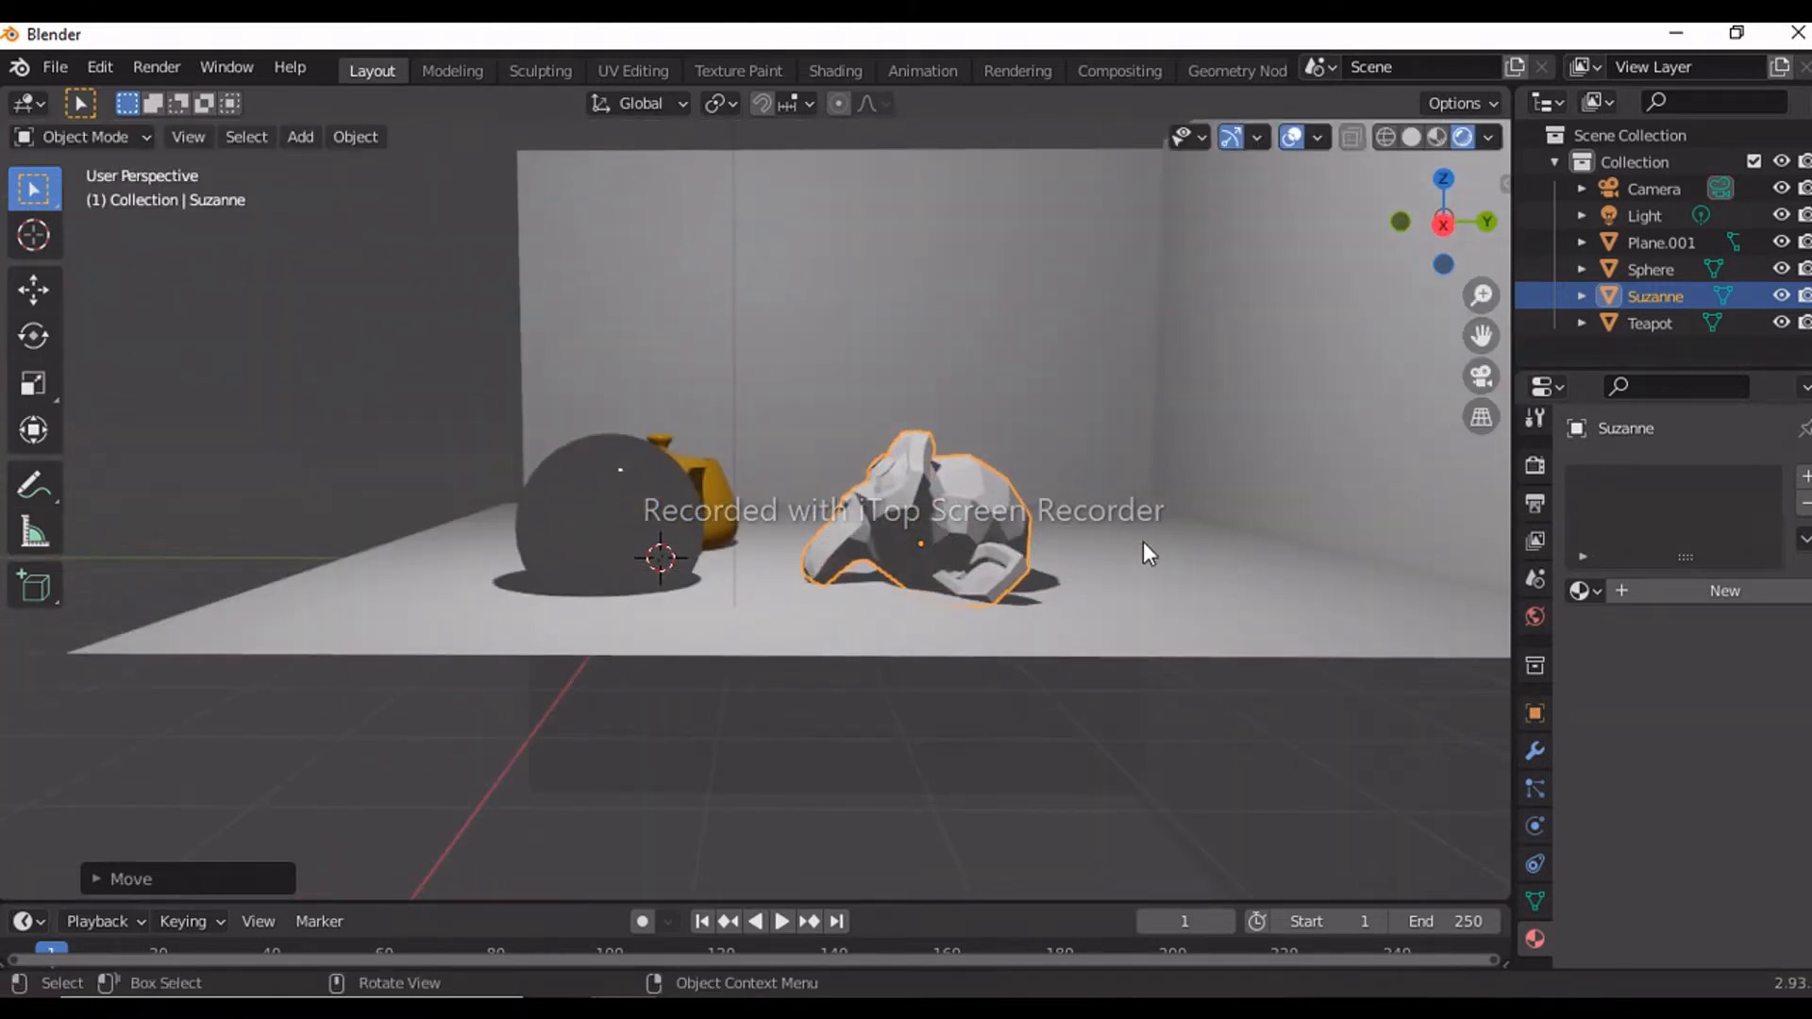
Step: Add a Subdivision Surface modifier to the monkey, apply it and shade the mesh smooth
click(1523, 752)
click(1650, 477)
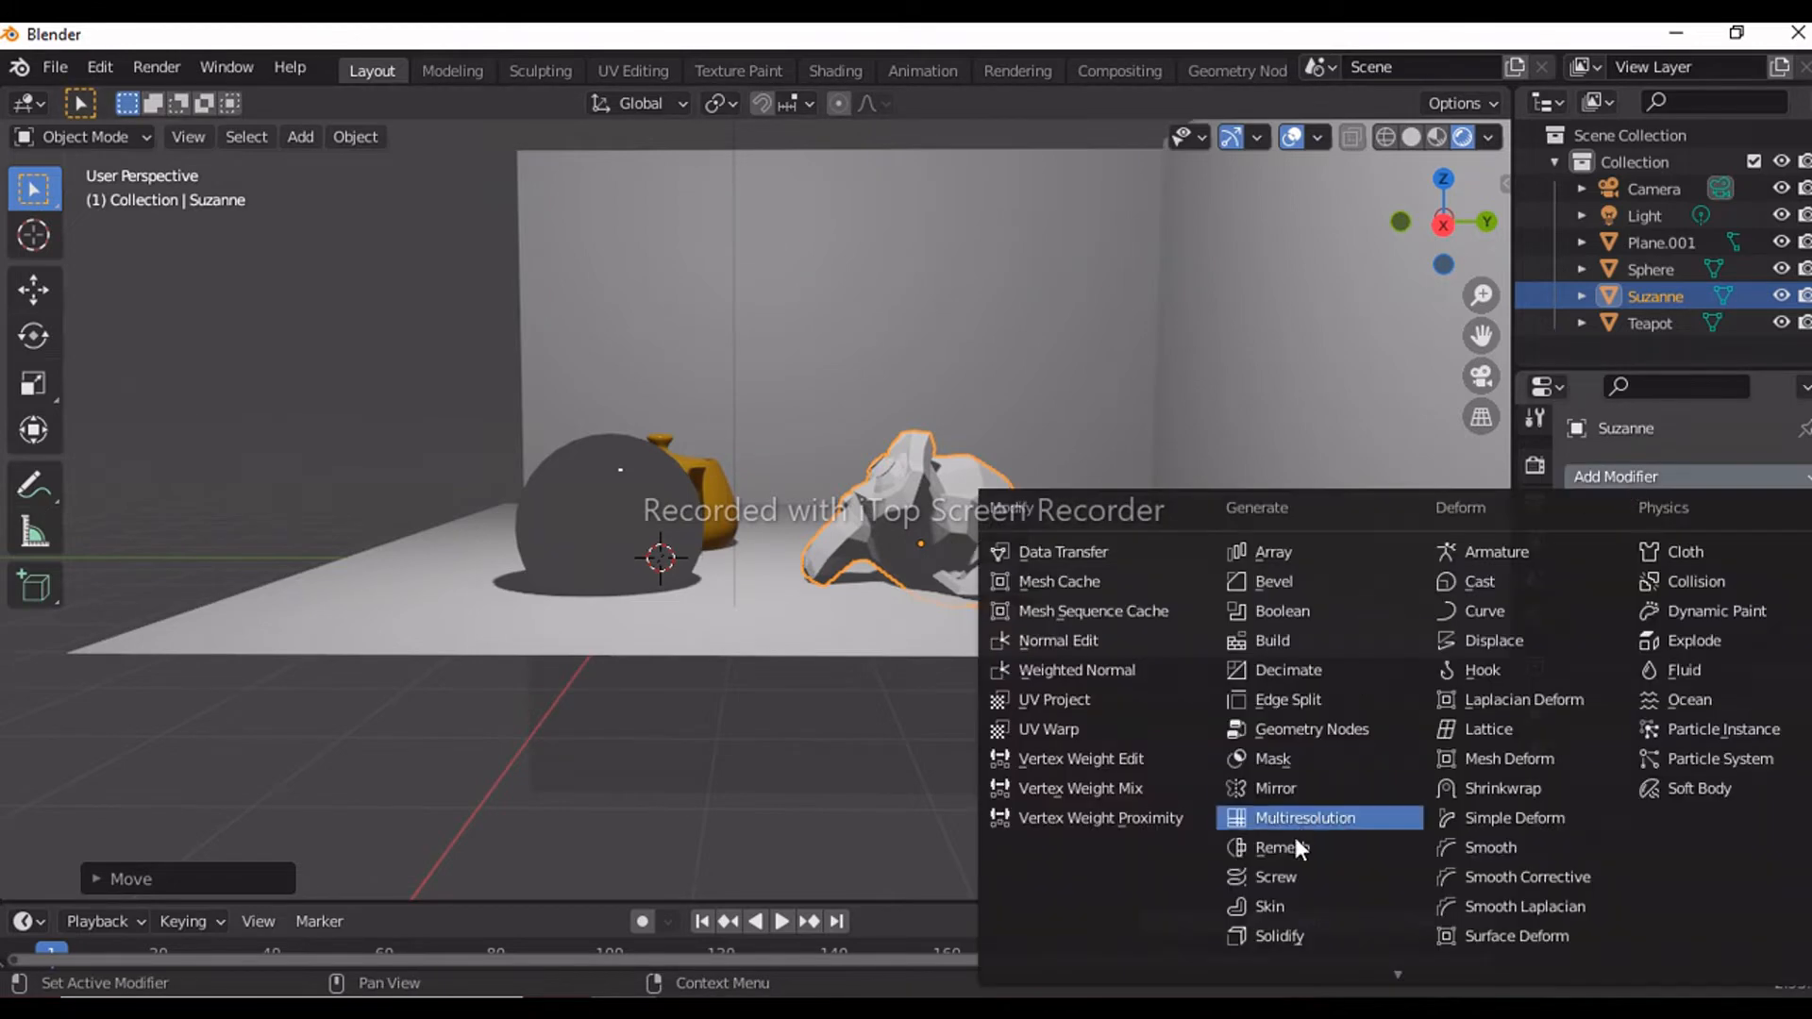
scroll(1280, 877, down, 2)
click(1266, 921)
click(1743, 522)
click(1704, 557)
middle_drag(991, 444, 1040, 558)
right_click(979, 514)
click(930, 490)
Step: Fine-tune the monkey's tilt about the X axis so it sits naturally on the floor
mouse_move(887, 524)
middle_down()
mouse_move(958, 483)
mouse_move(838, 430)
middle_up()
key(r)
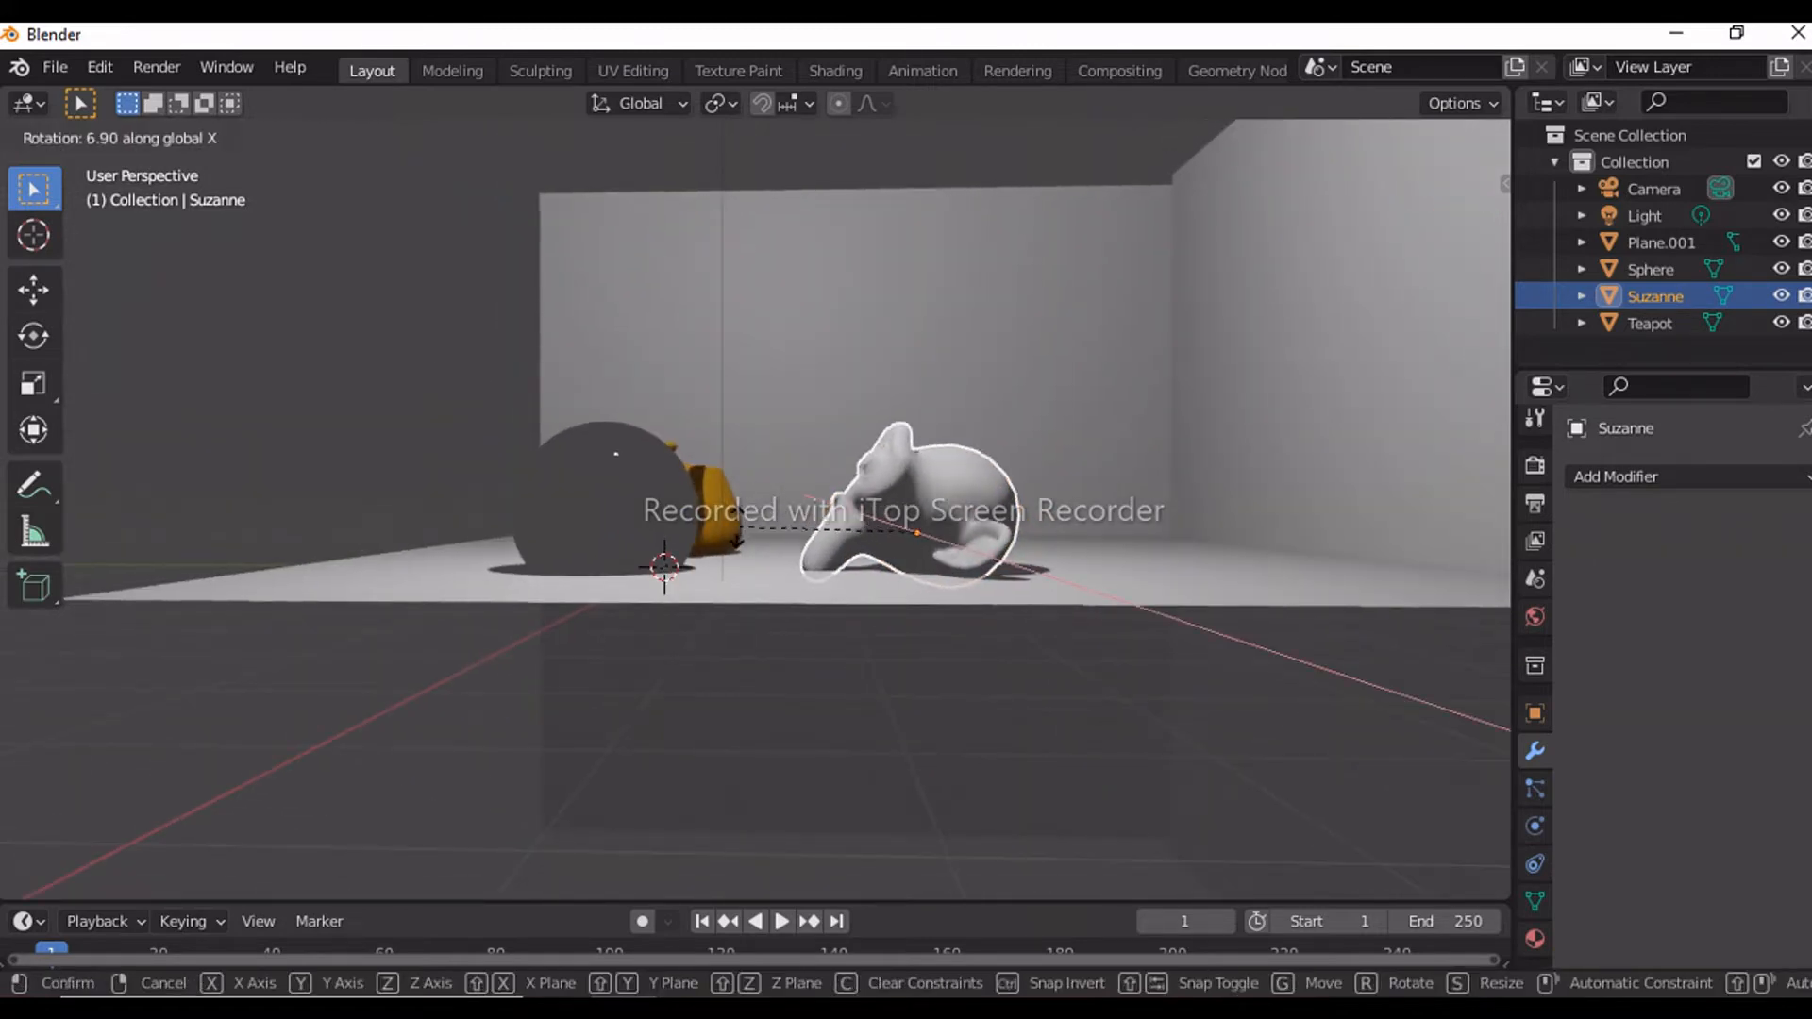
click(736, 543)
key(r)
key(x)
click(729, 527)
middle_drag(665, 534, 854, 604)
drag(953, 504, 1094, 513)
key(ctrl+z)
key(ctrl+z)
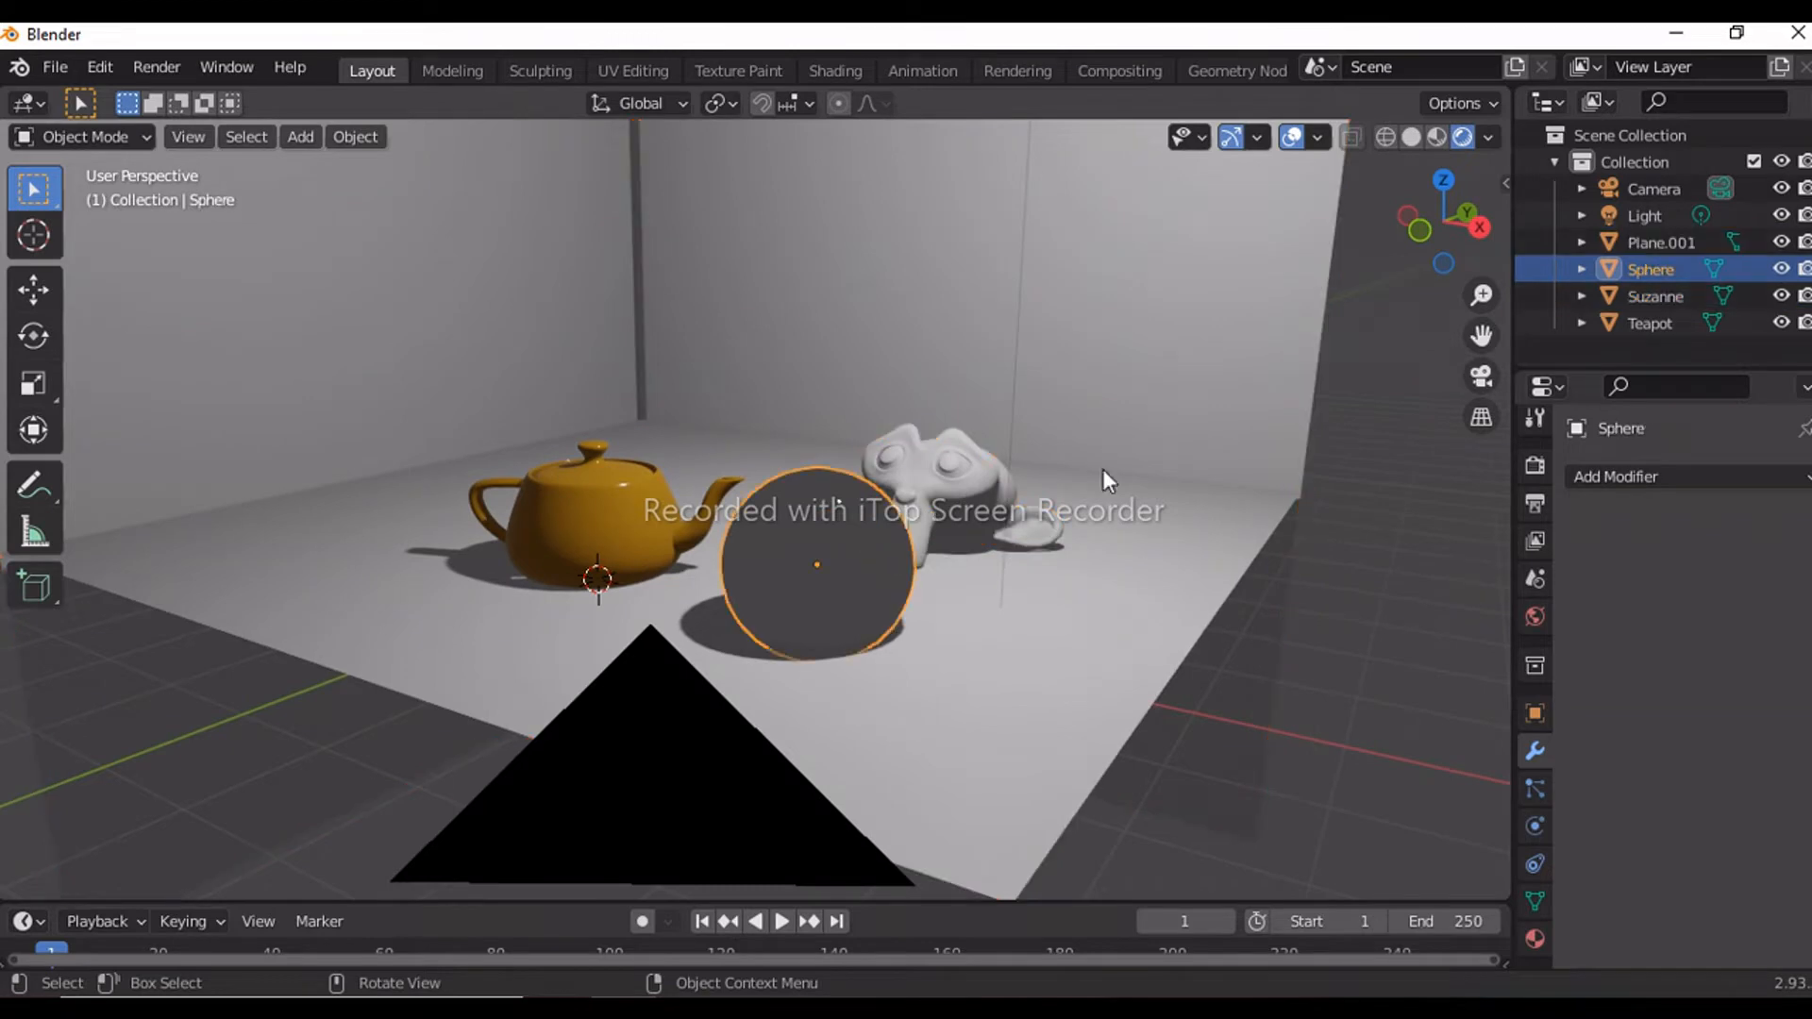
Step: Give the monkey a new material with a green base color
click(1675, 483)
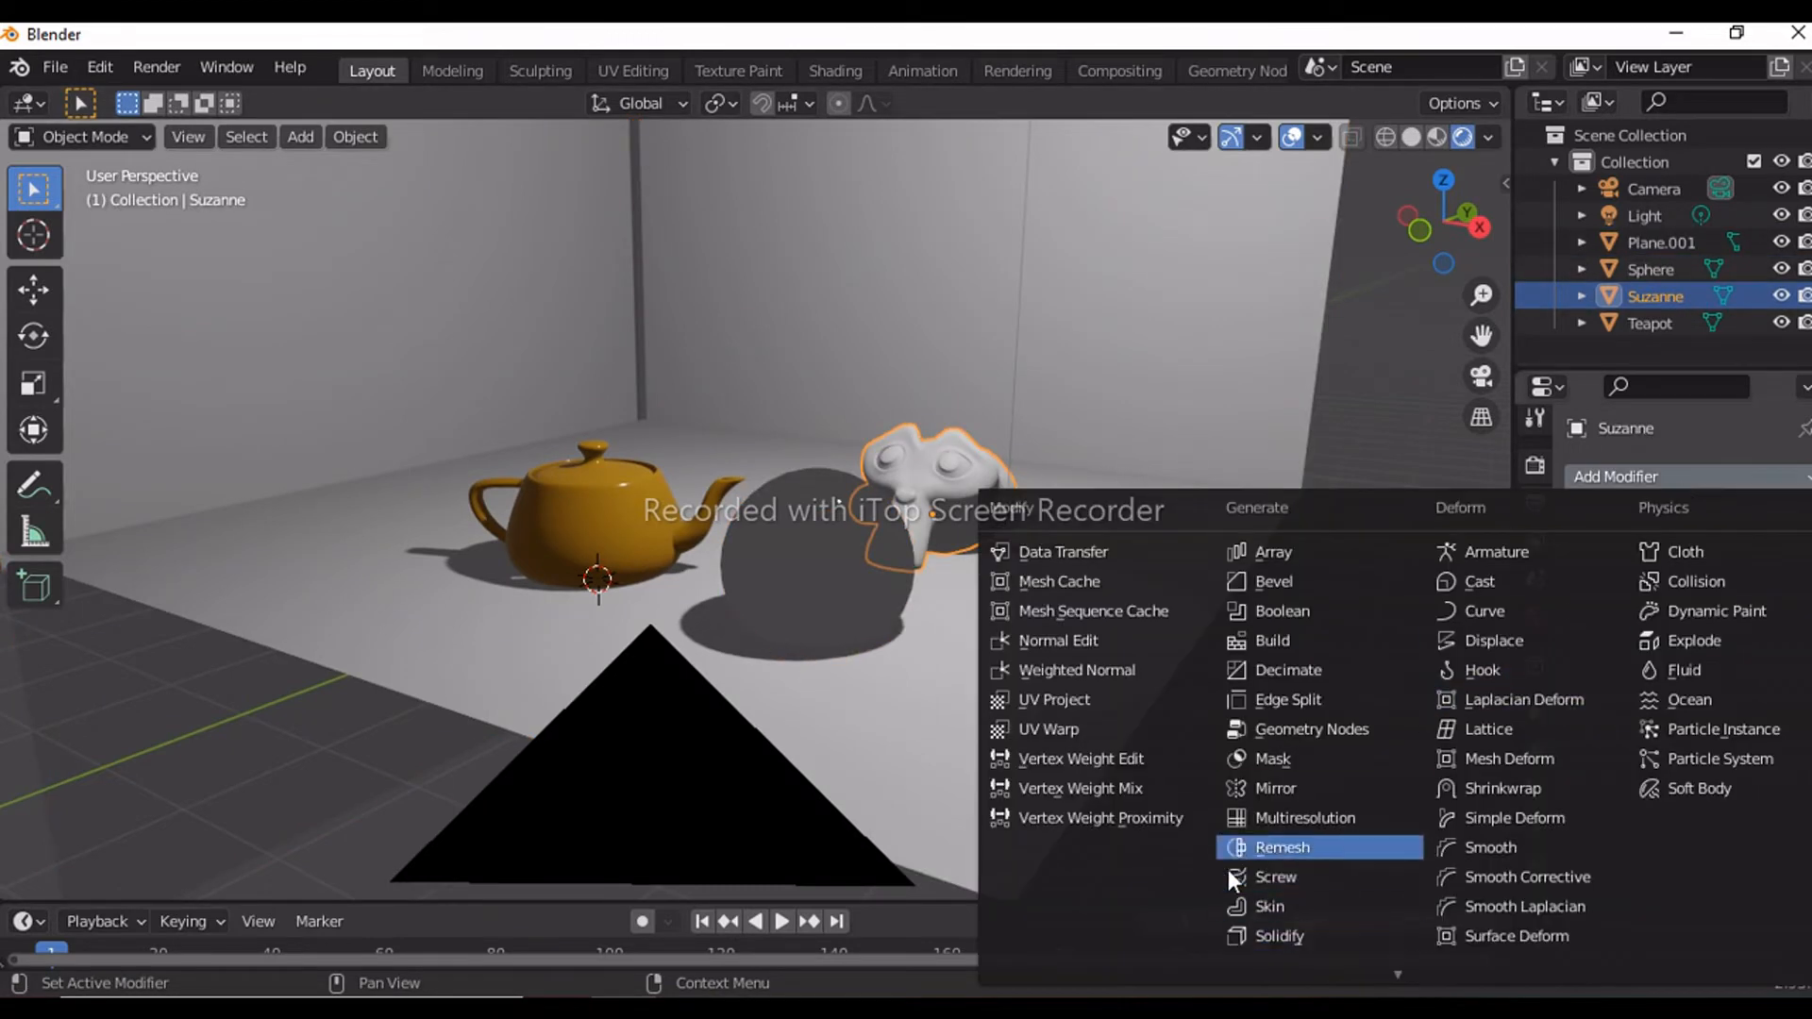
click(1535, 717)
click(1528, 742)
scroll(1530, 783, down, 1)
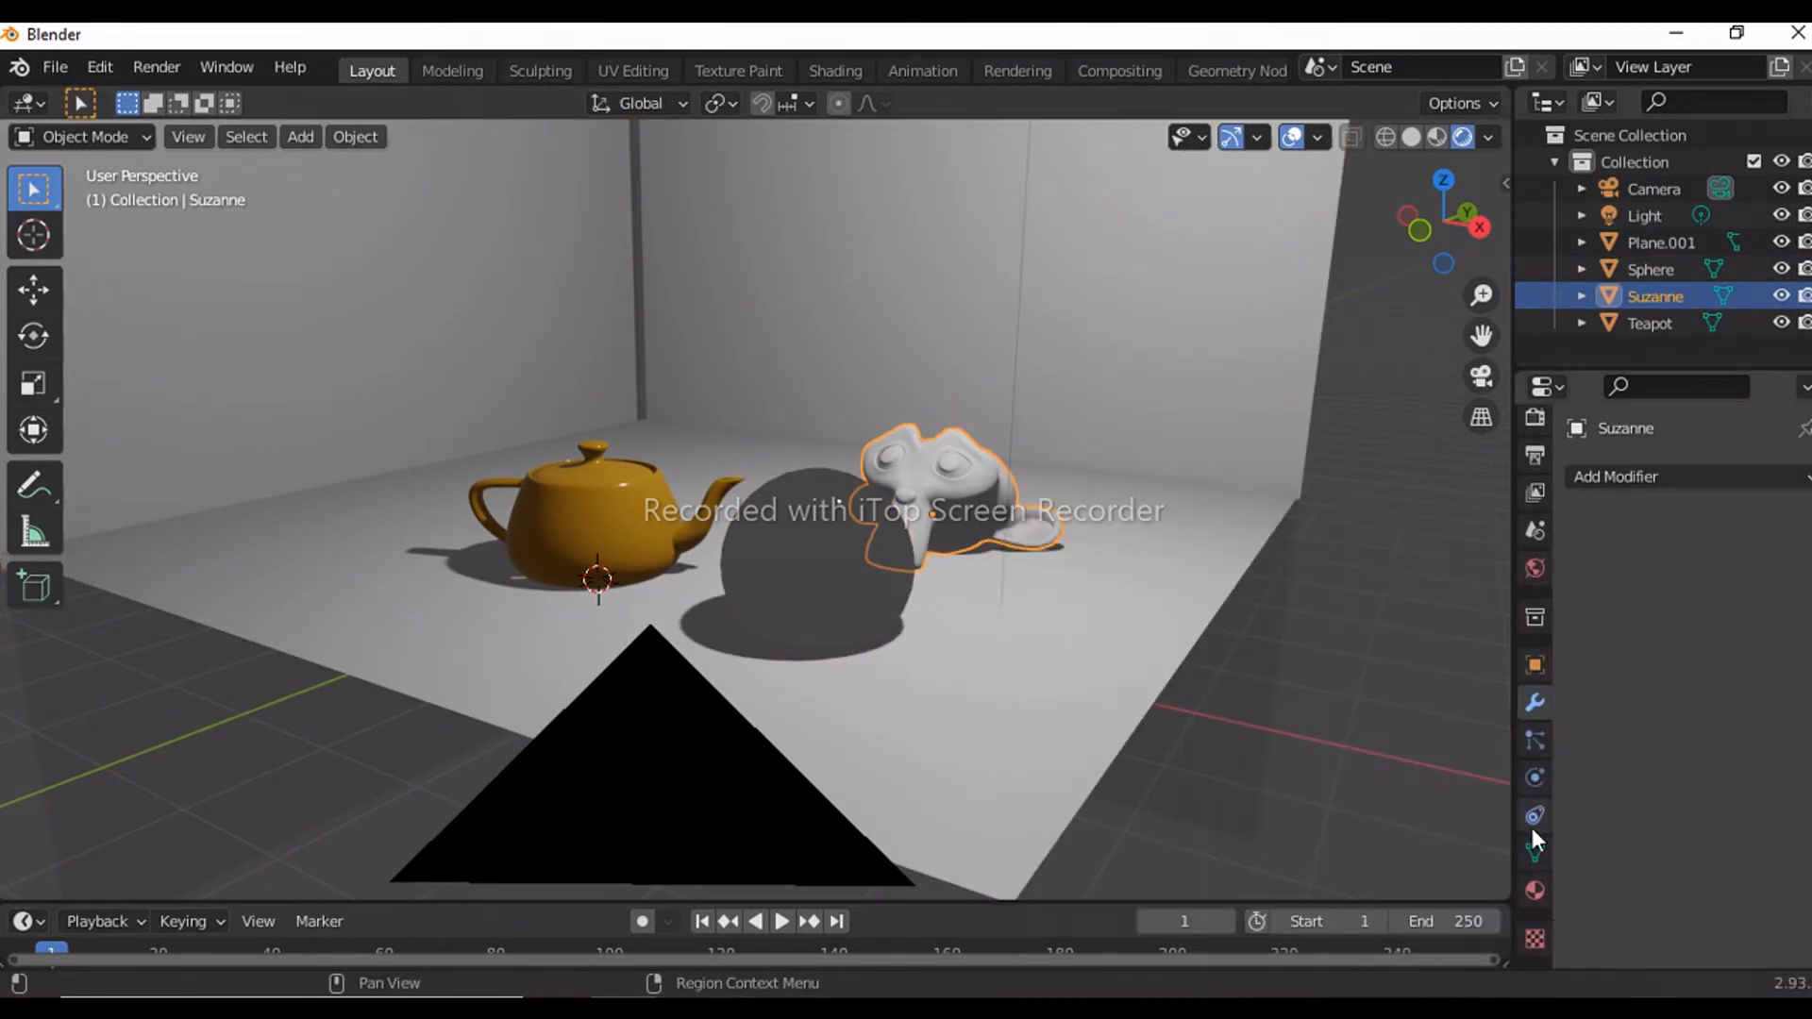
click(1534, 890)
click(1689, 590)
click(1717, 867)
drag(1619, 540, 1624, 548)
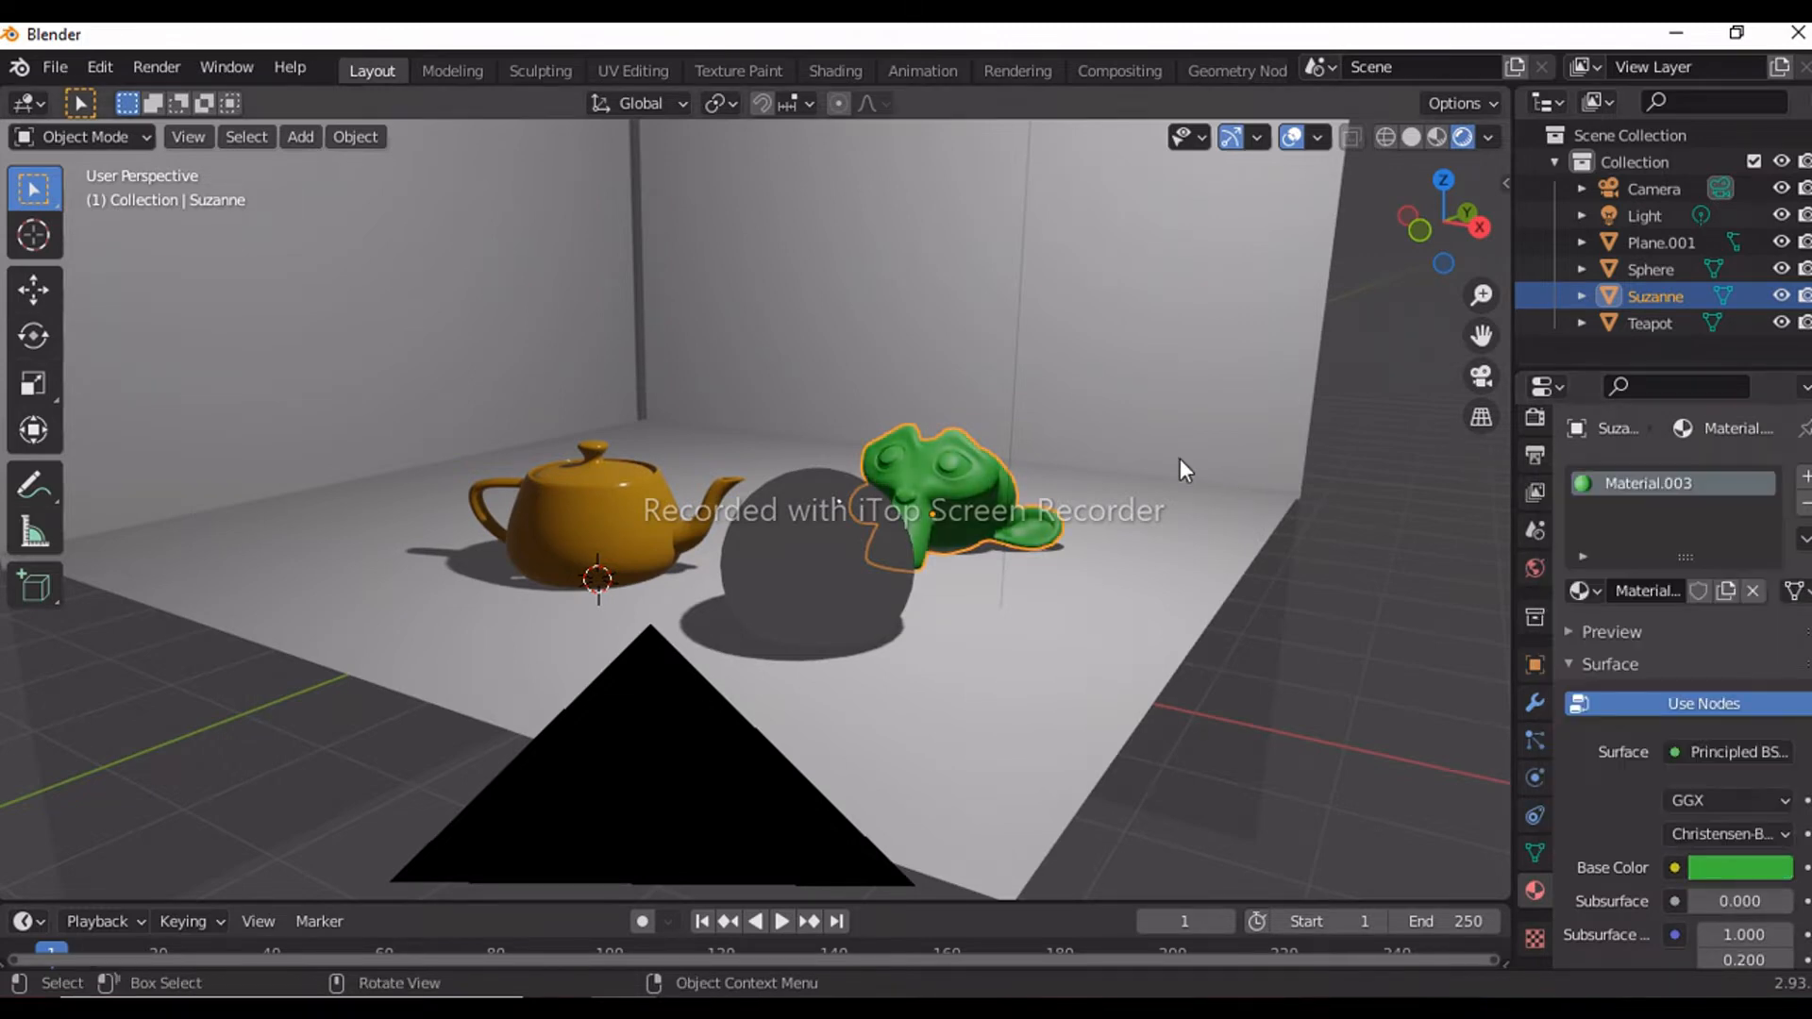
Step: Change the monkey's base color to dark red with hue 0.004, saturation 0.919 and value 0.214
click(1196, 512)
click(982, 474)
click(1696, 863)
click(1661, 639)
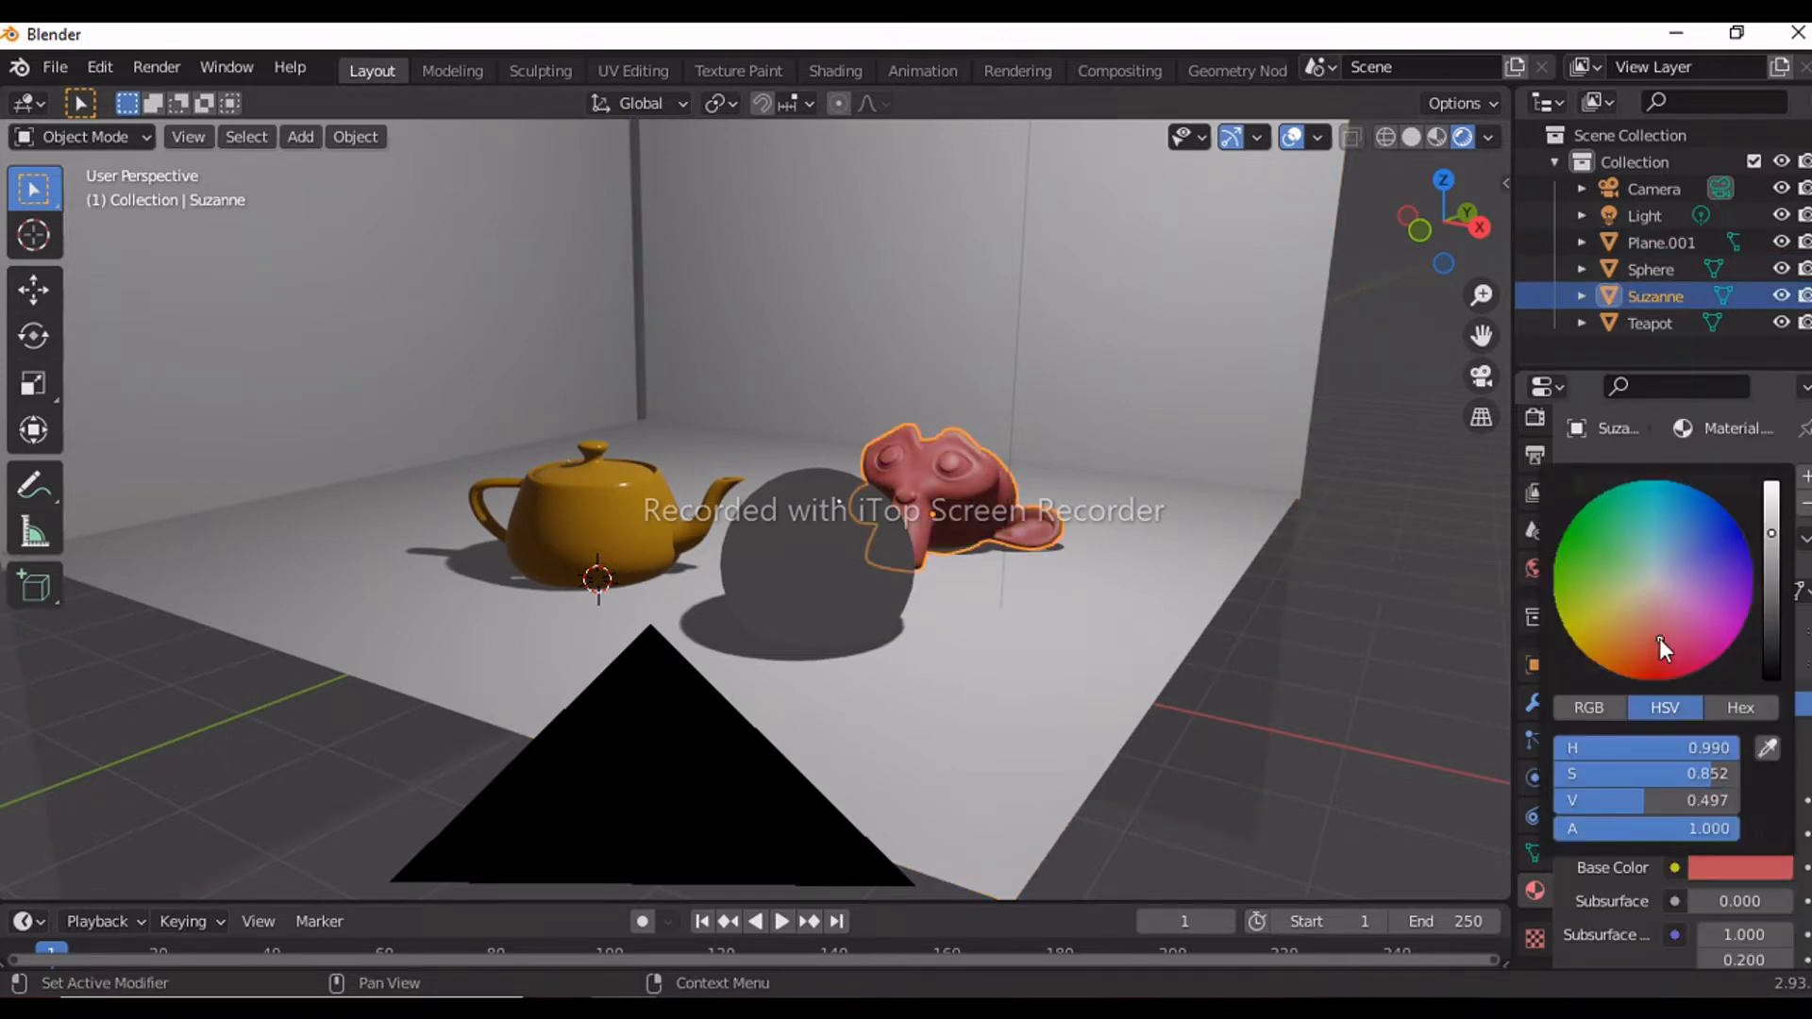
drag(1771, 535, 1784, 590)
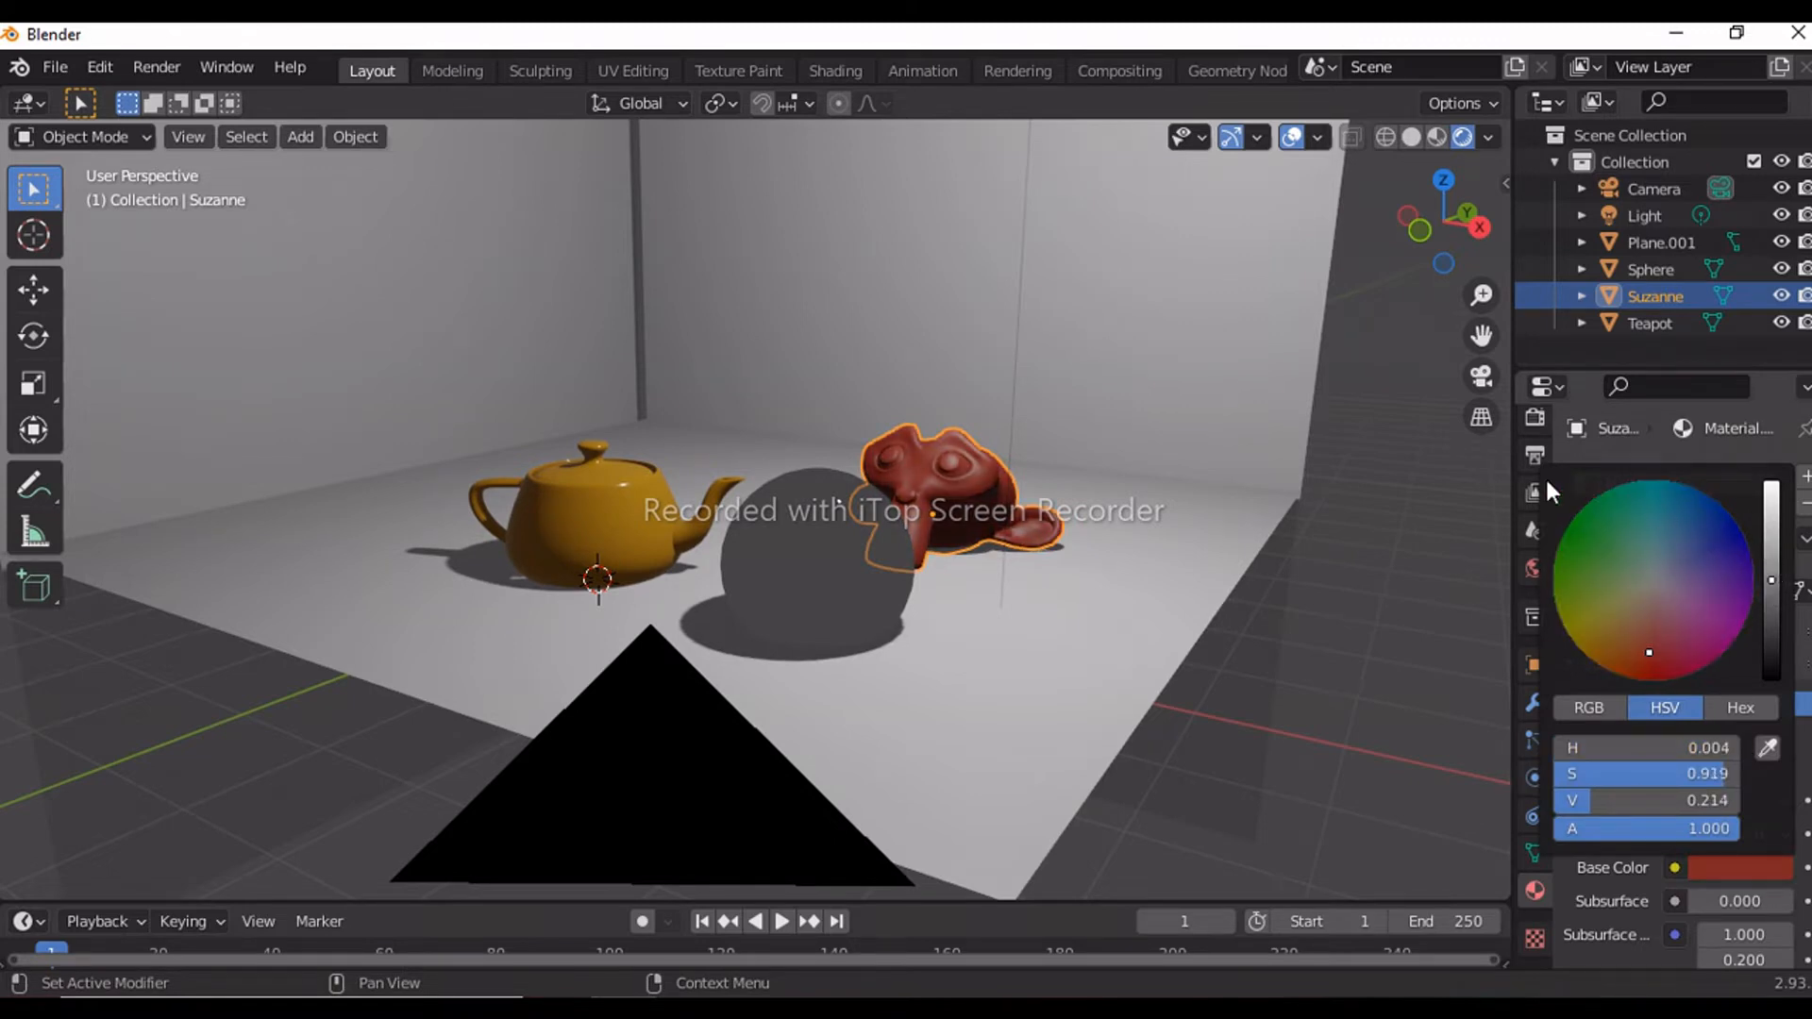
Step: Give the walls and floor a new material with a bright green base color
click(1259, 362)
click(1688, 591)
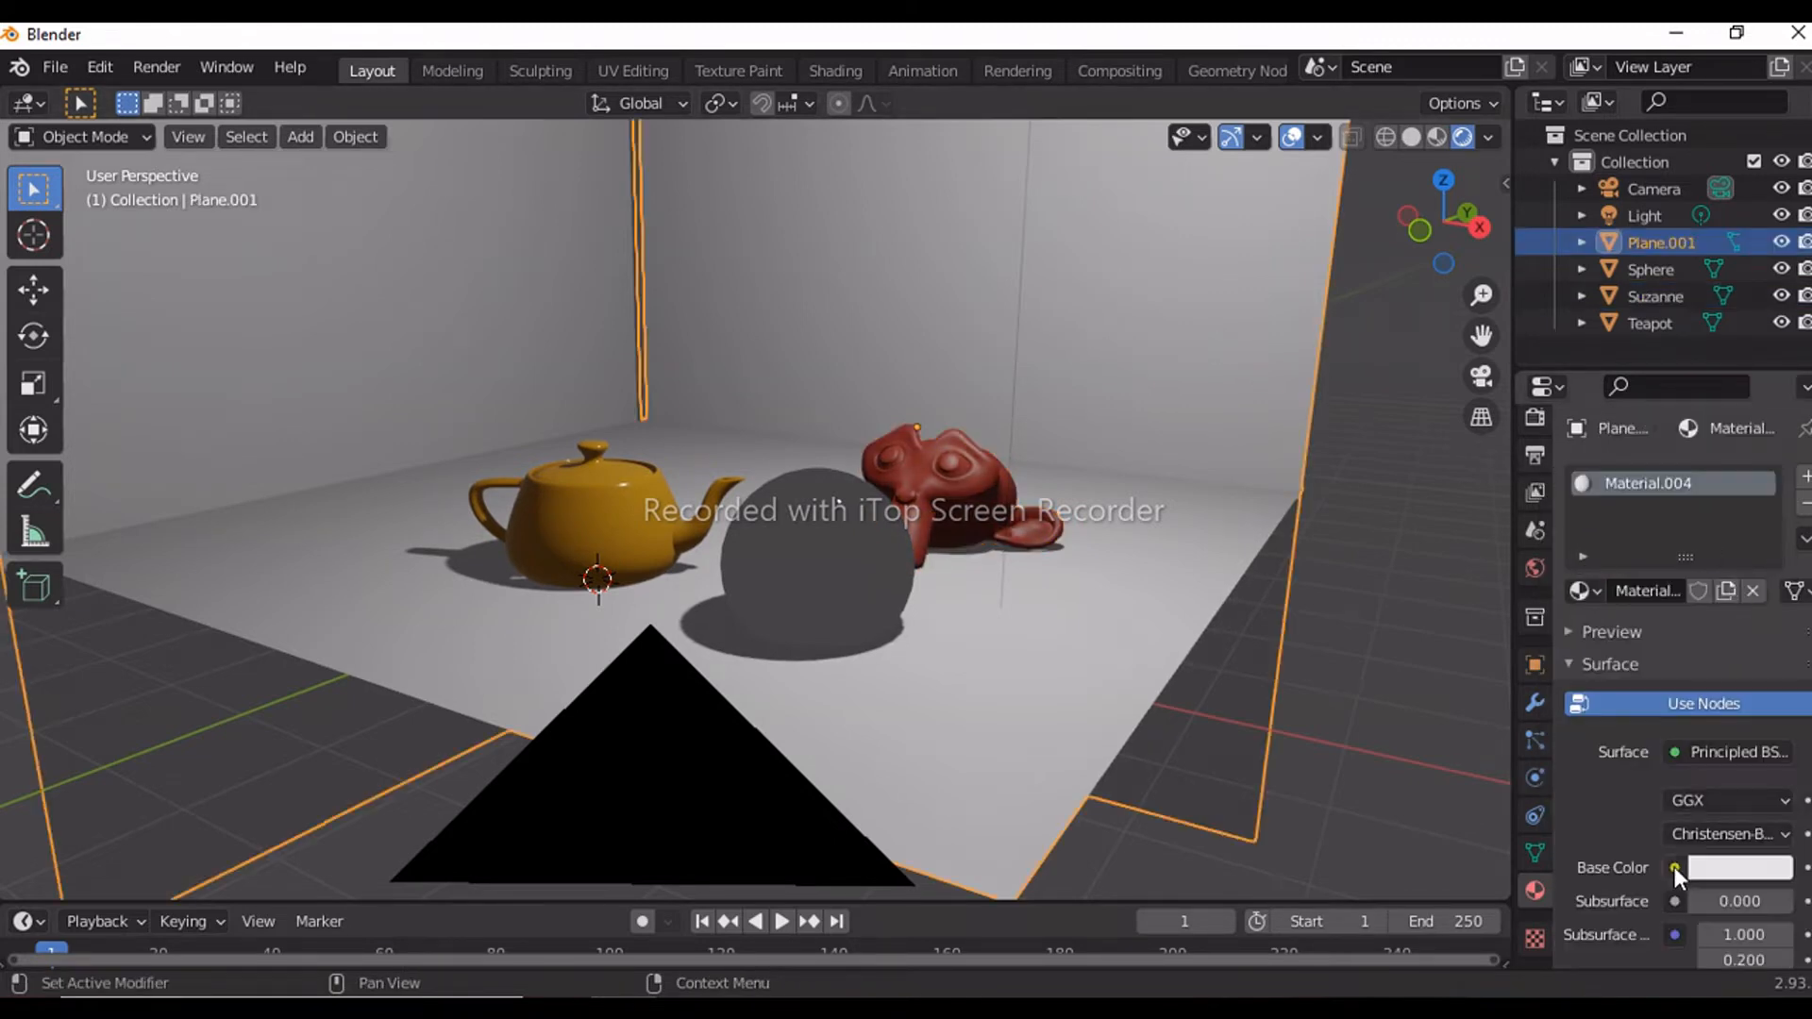
click(1709, 869)
click(1595, 514)
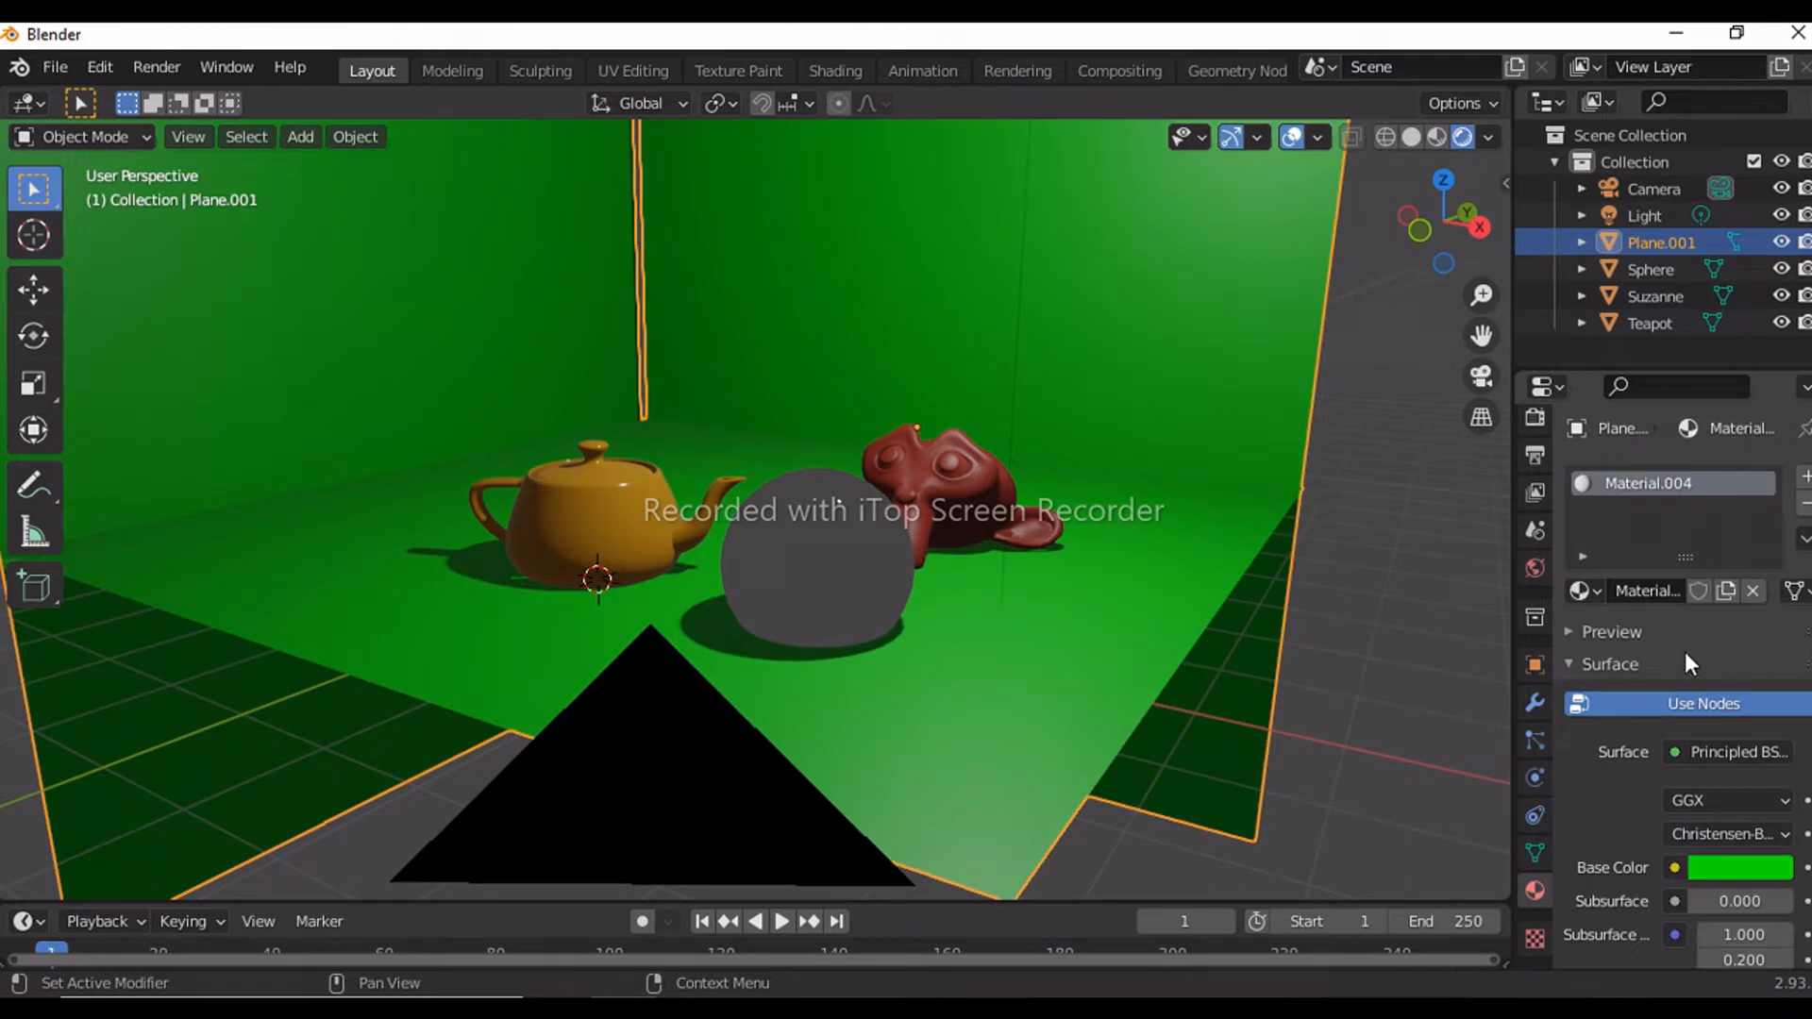
Step: Add a sun light and raise it along Z high above the teapot
key(shift+a)
mouse_move(768, 757)
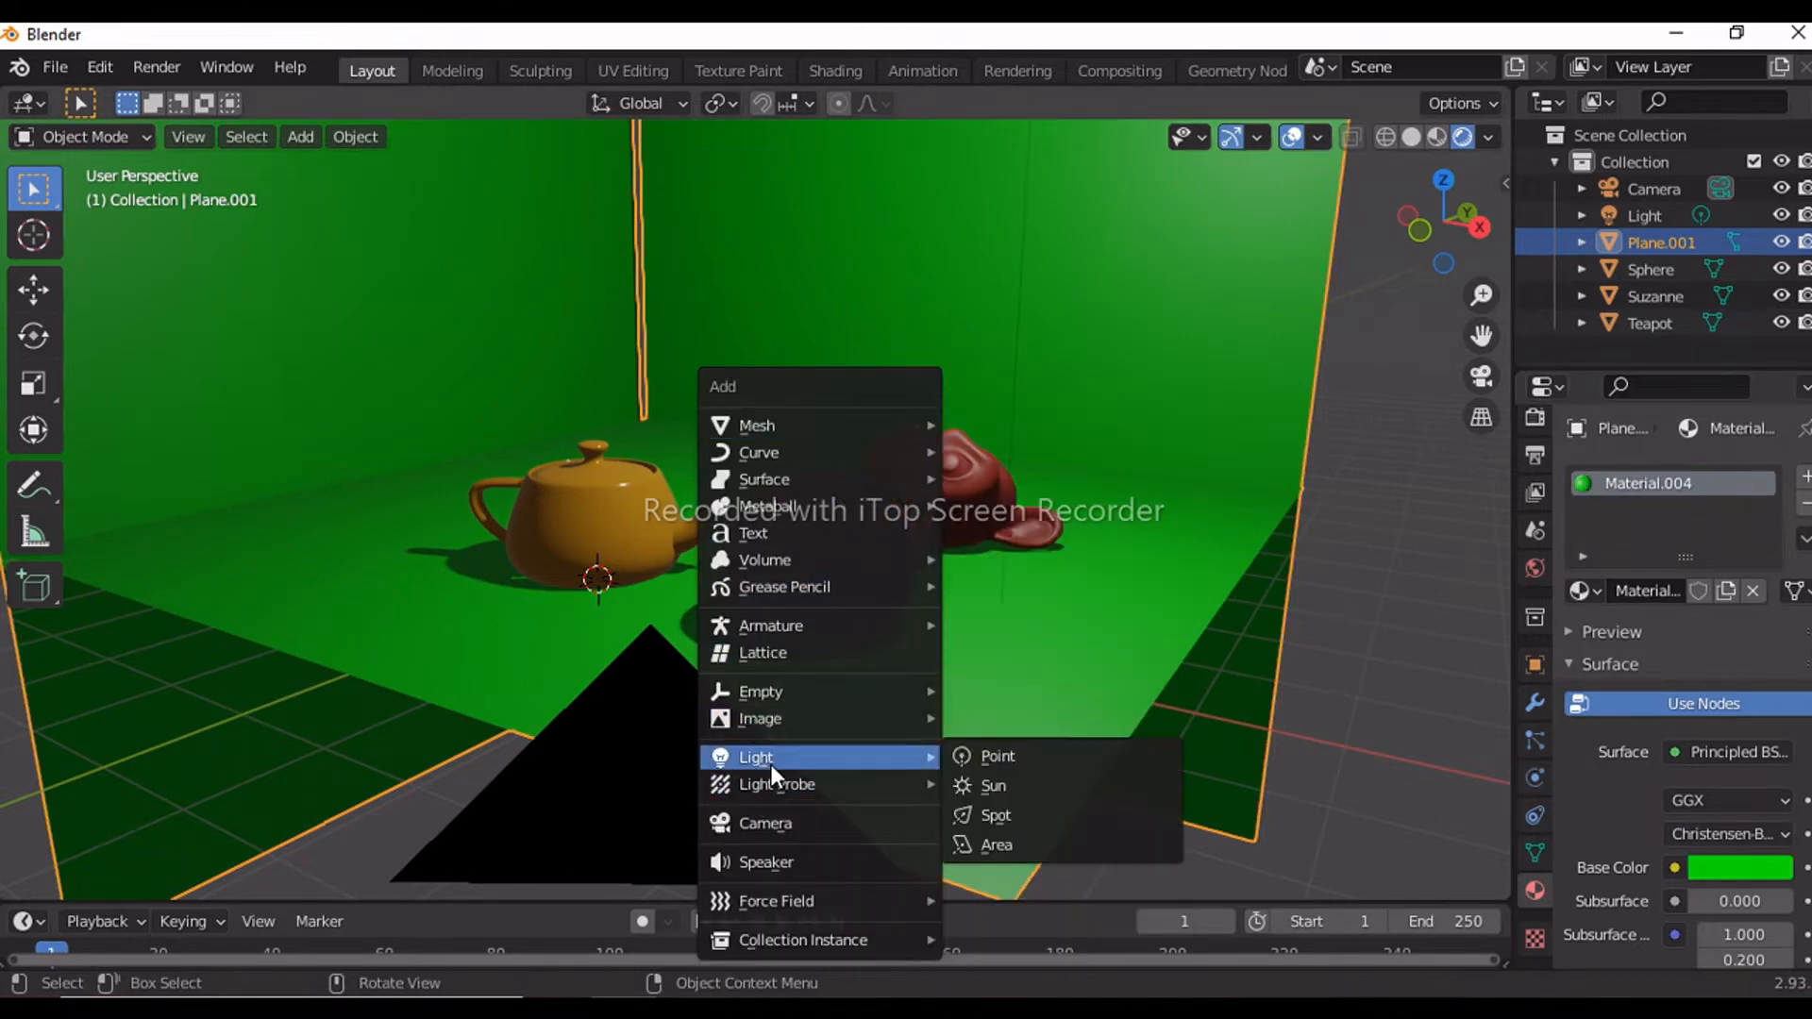
click(1010, 783)
middle_drag(1016, 783, 784, 604)
key(g)
key(z)
click(748, 831)
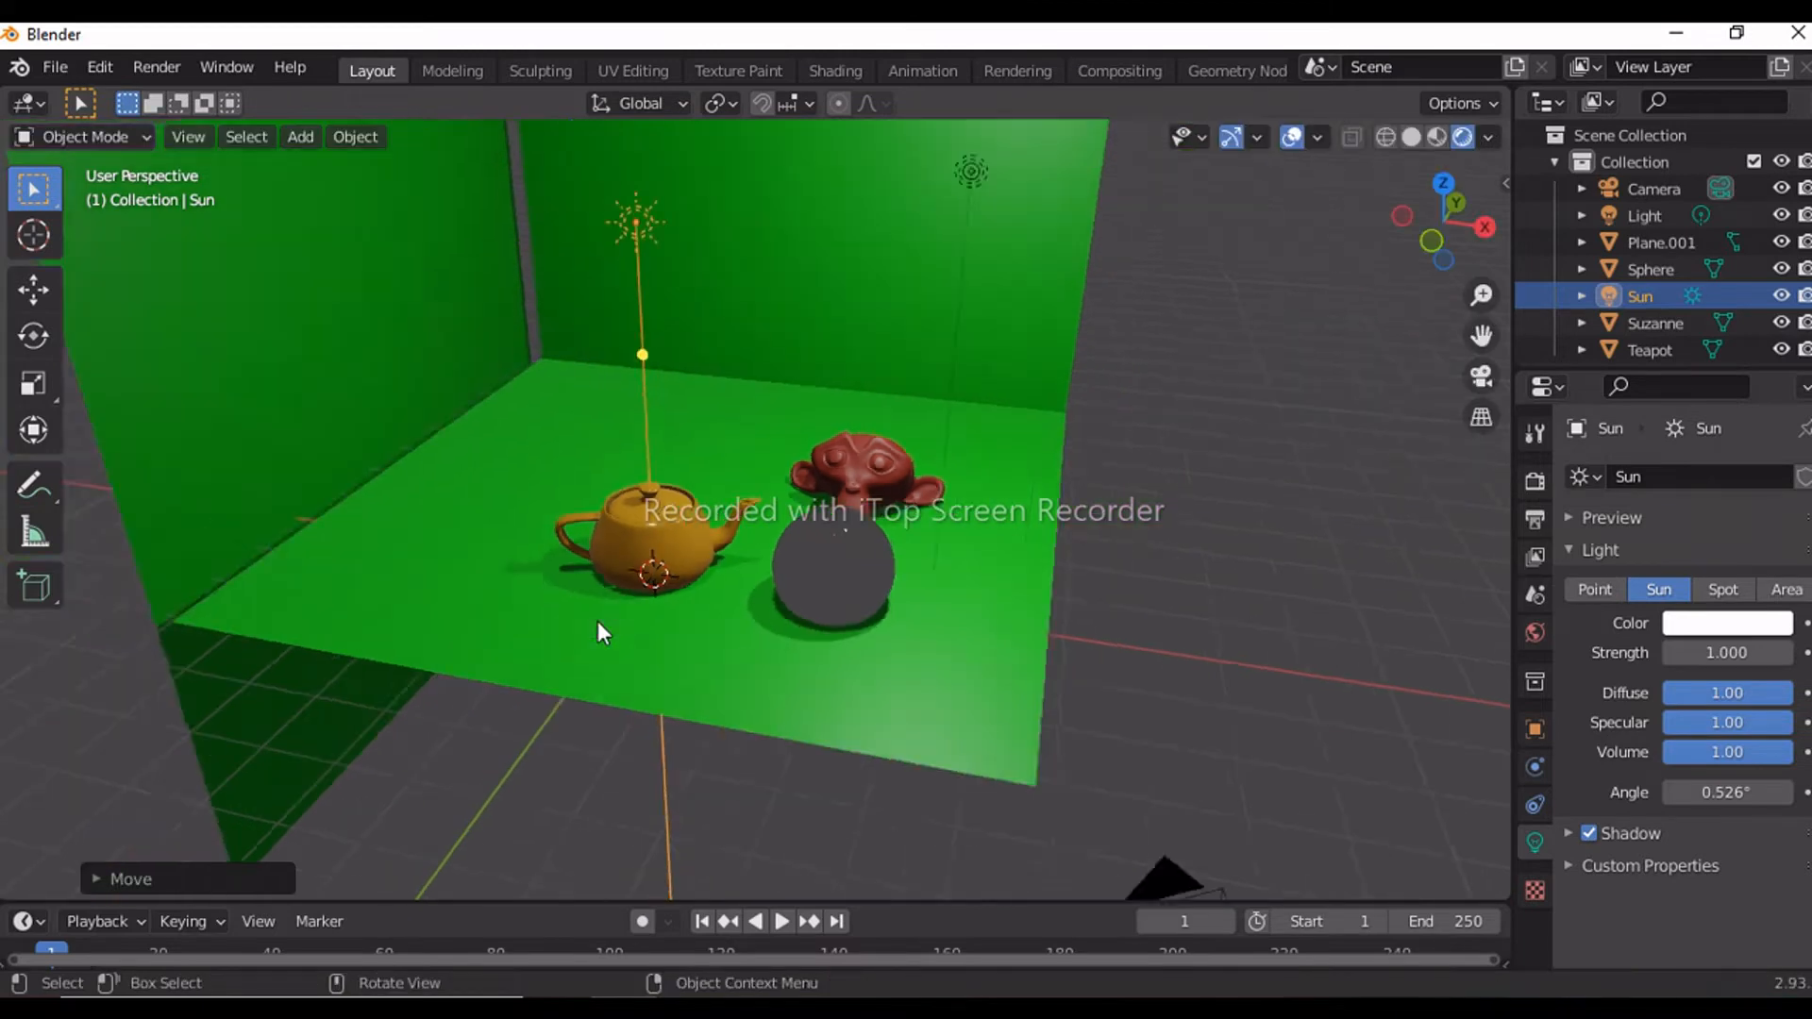
Step: Tilt the sun about X and move it along Y and Z so it aims at the teapot from outside the room
middle_drag(597, 620, 482, 451)
key(r)
key(x)
click(651, 188)
key(g)
key(y)
click(378, 541)
key(g)
key(z)
click(286, 382)
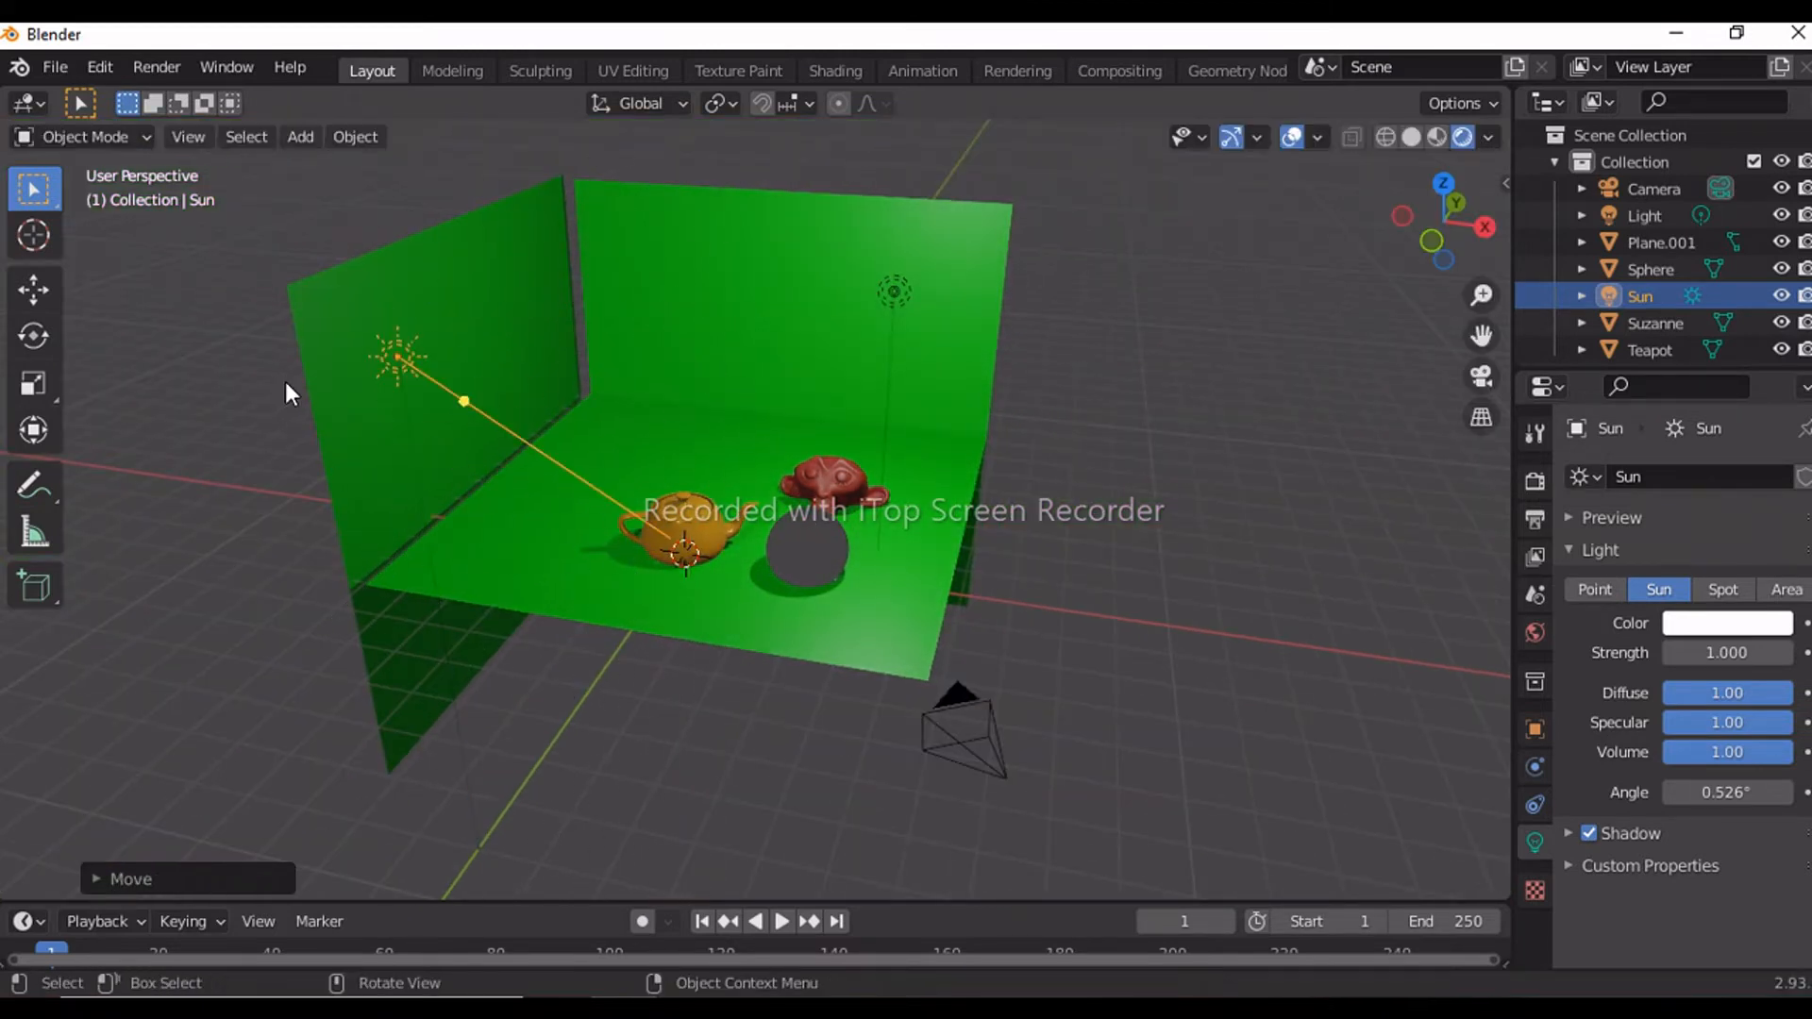
Step: Duplicate the sun light and move the copy along Z and Y to the opposite side of the room
key(shift+d)
key(z)
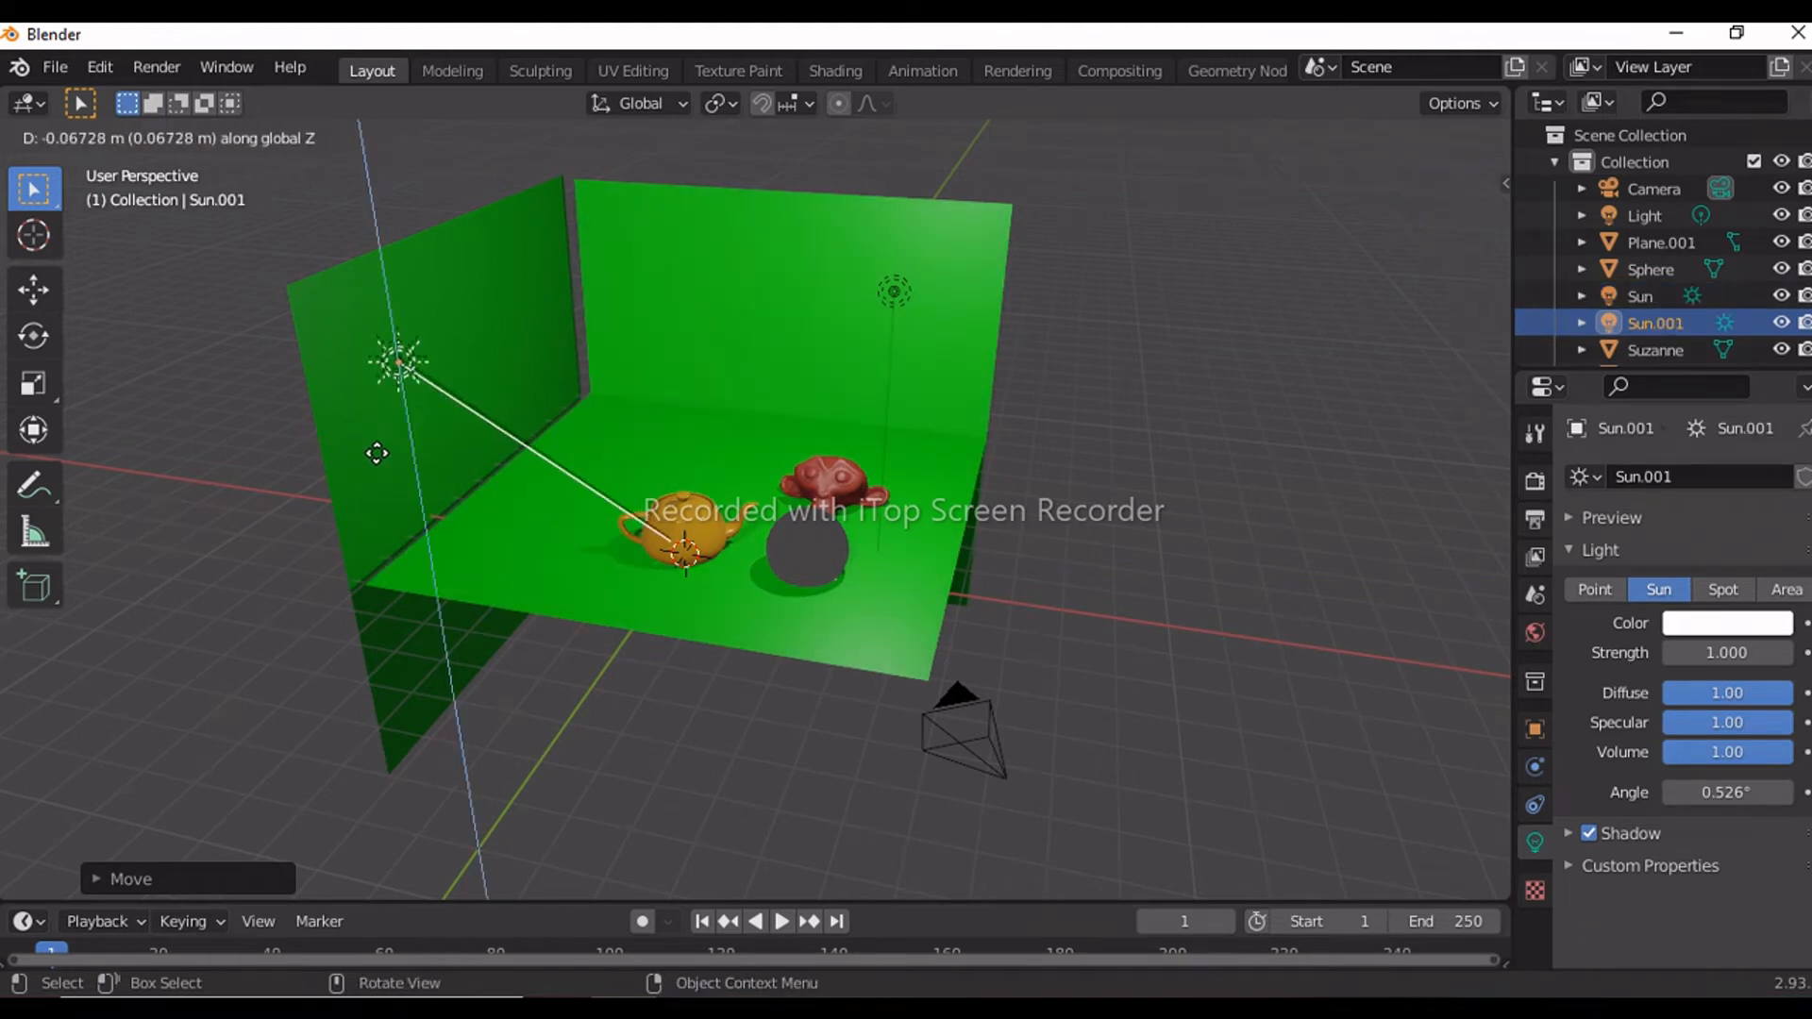
key(g)
key(y)
click(979, 406)
Step: Rotate the duplicated sun freely and about Z, and shift it along Y to just outside the floor's edge
key(r)
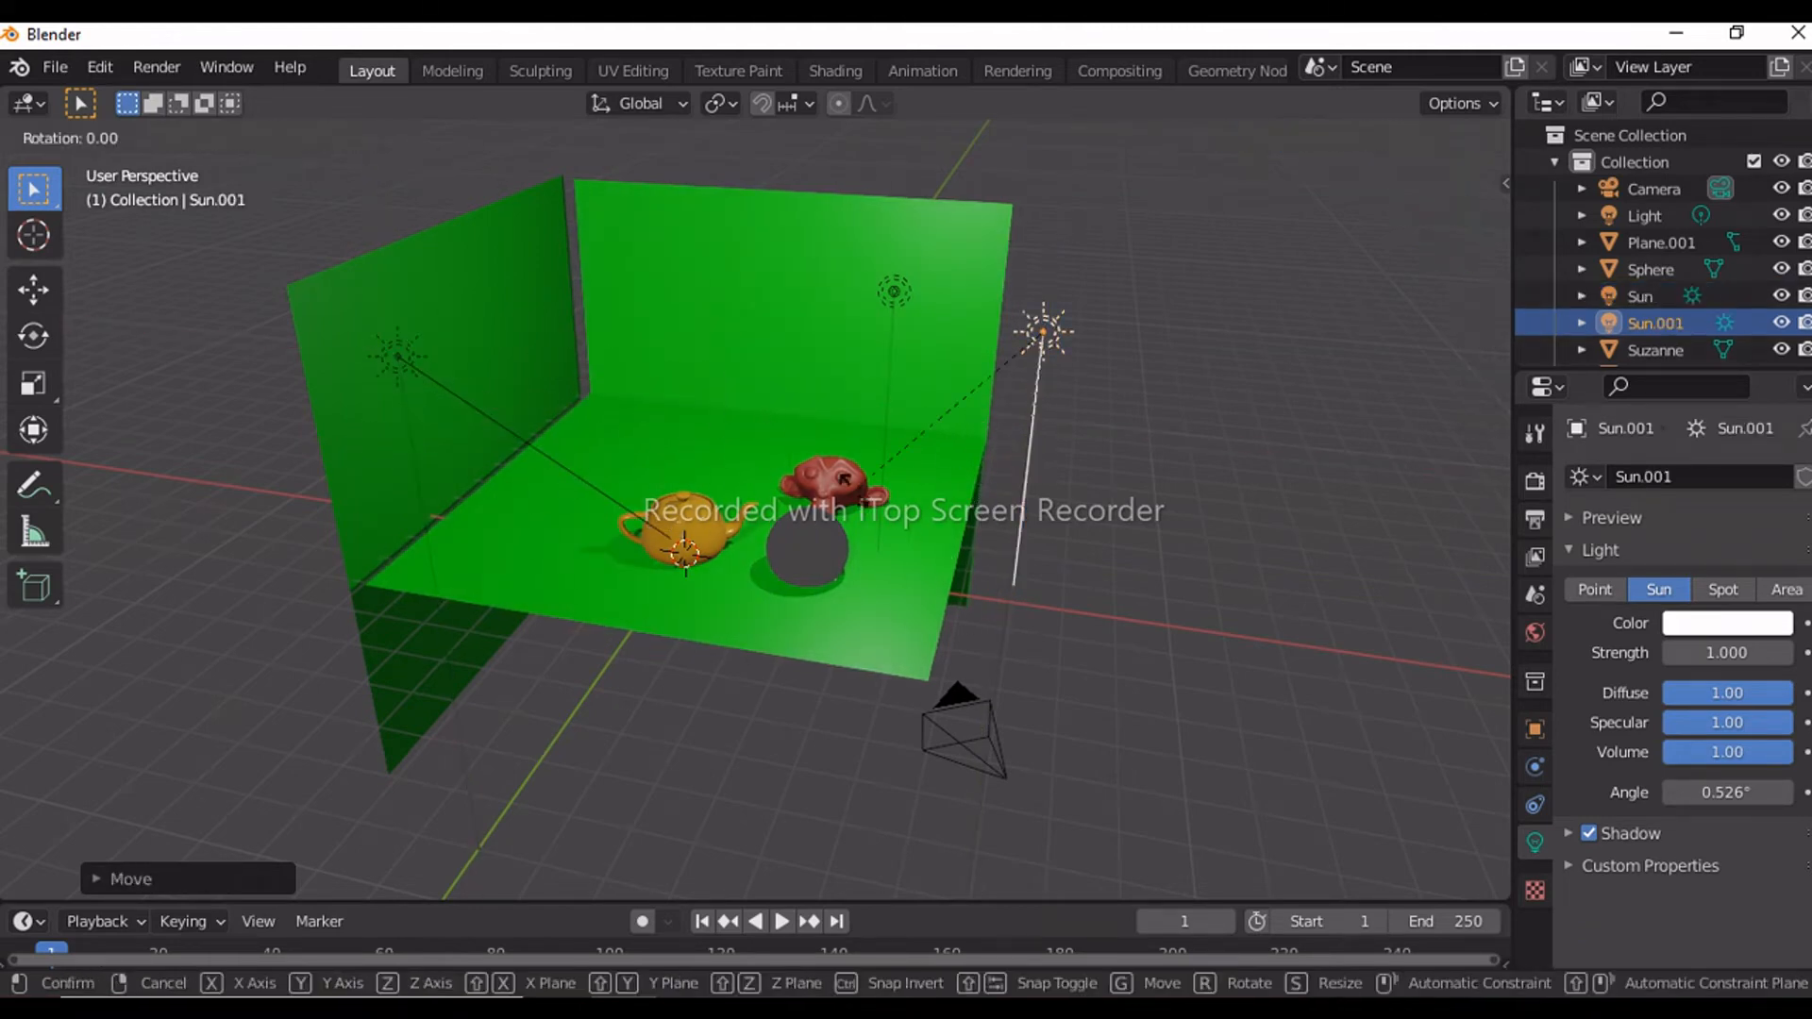
click(606, 523)
key(r)
key(z)
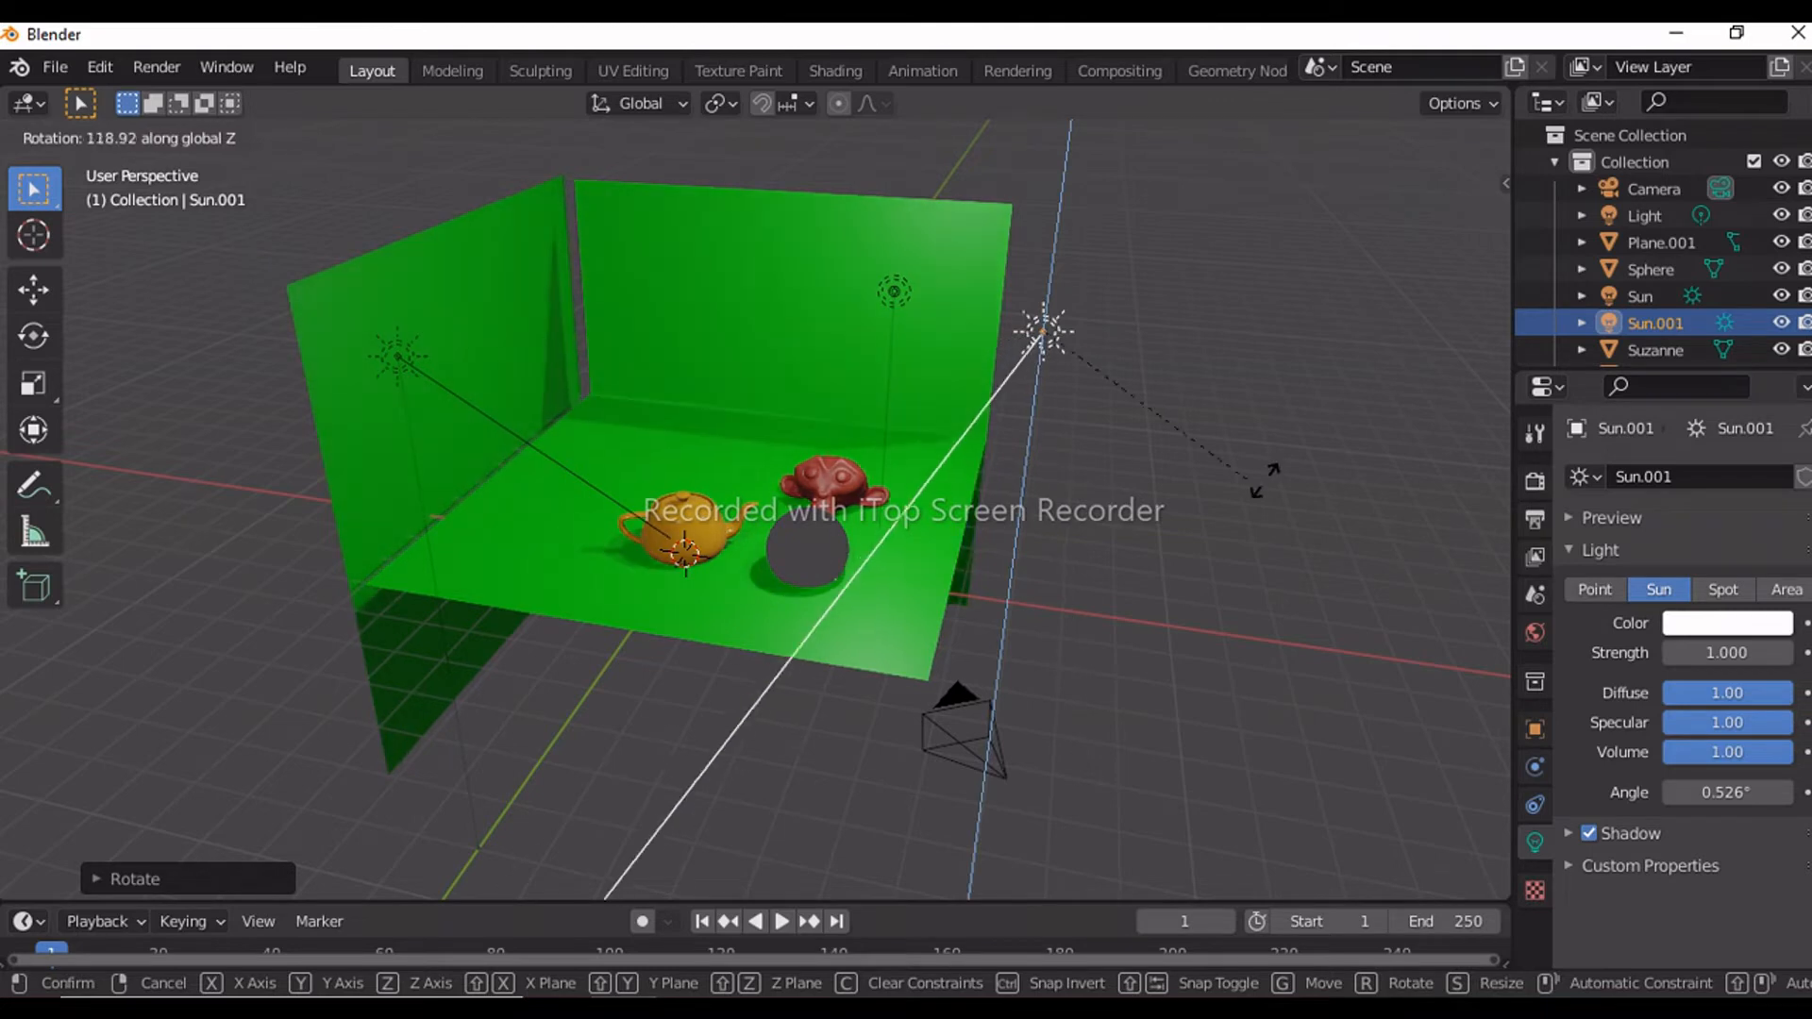
click(910, 421)
middle_drag(910, 421, 730, 598)
key(g)
key(y)
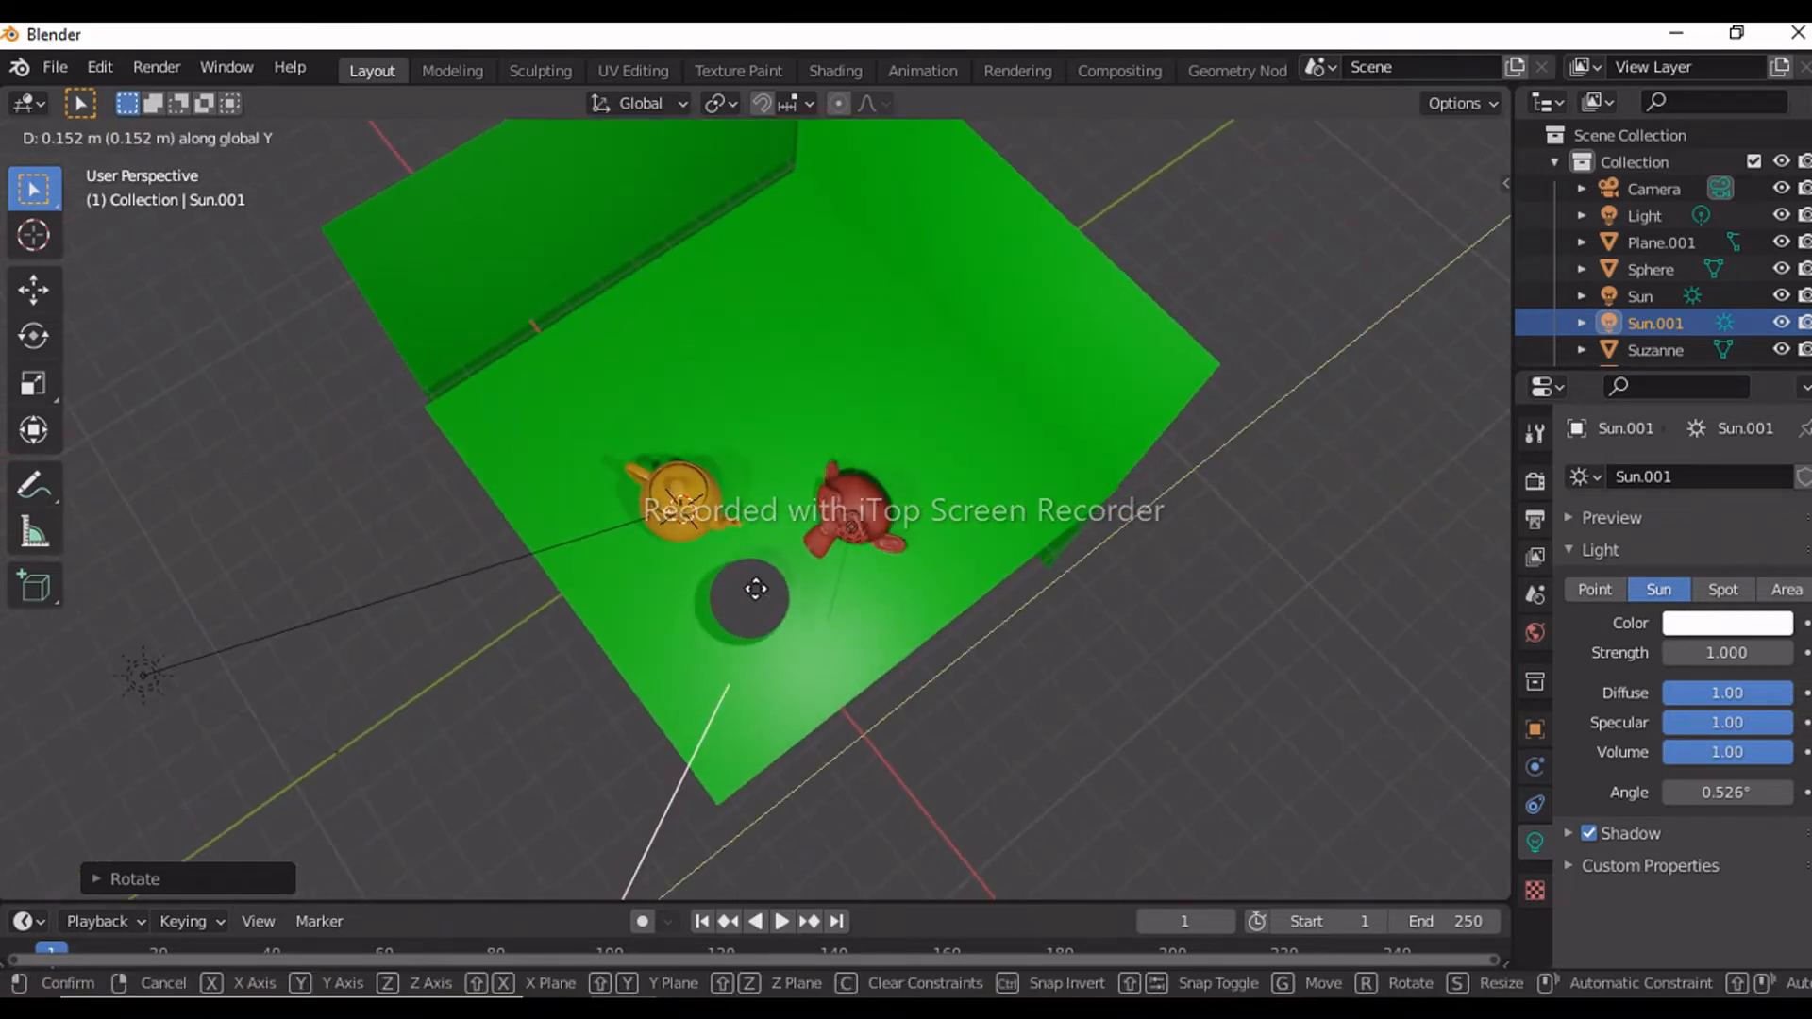
click(1055, 460)
Step: Rotate the duplicated sun about Y and Z to redirect its light across the room
key(r)
key(y)
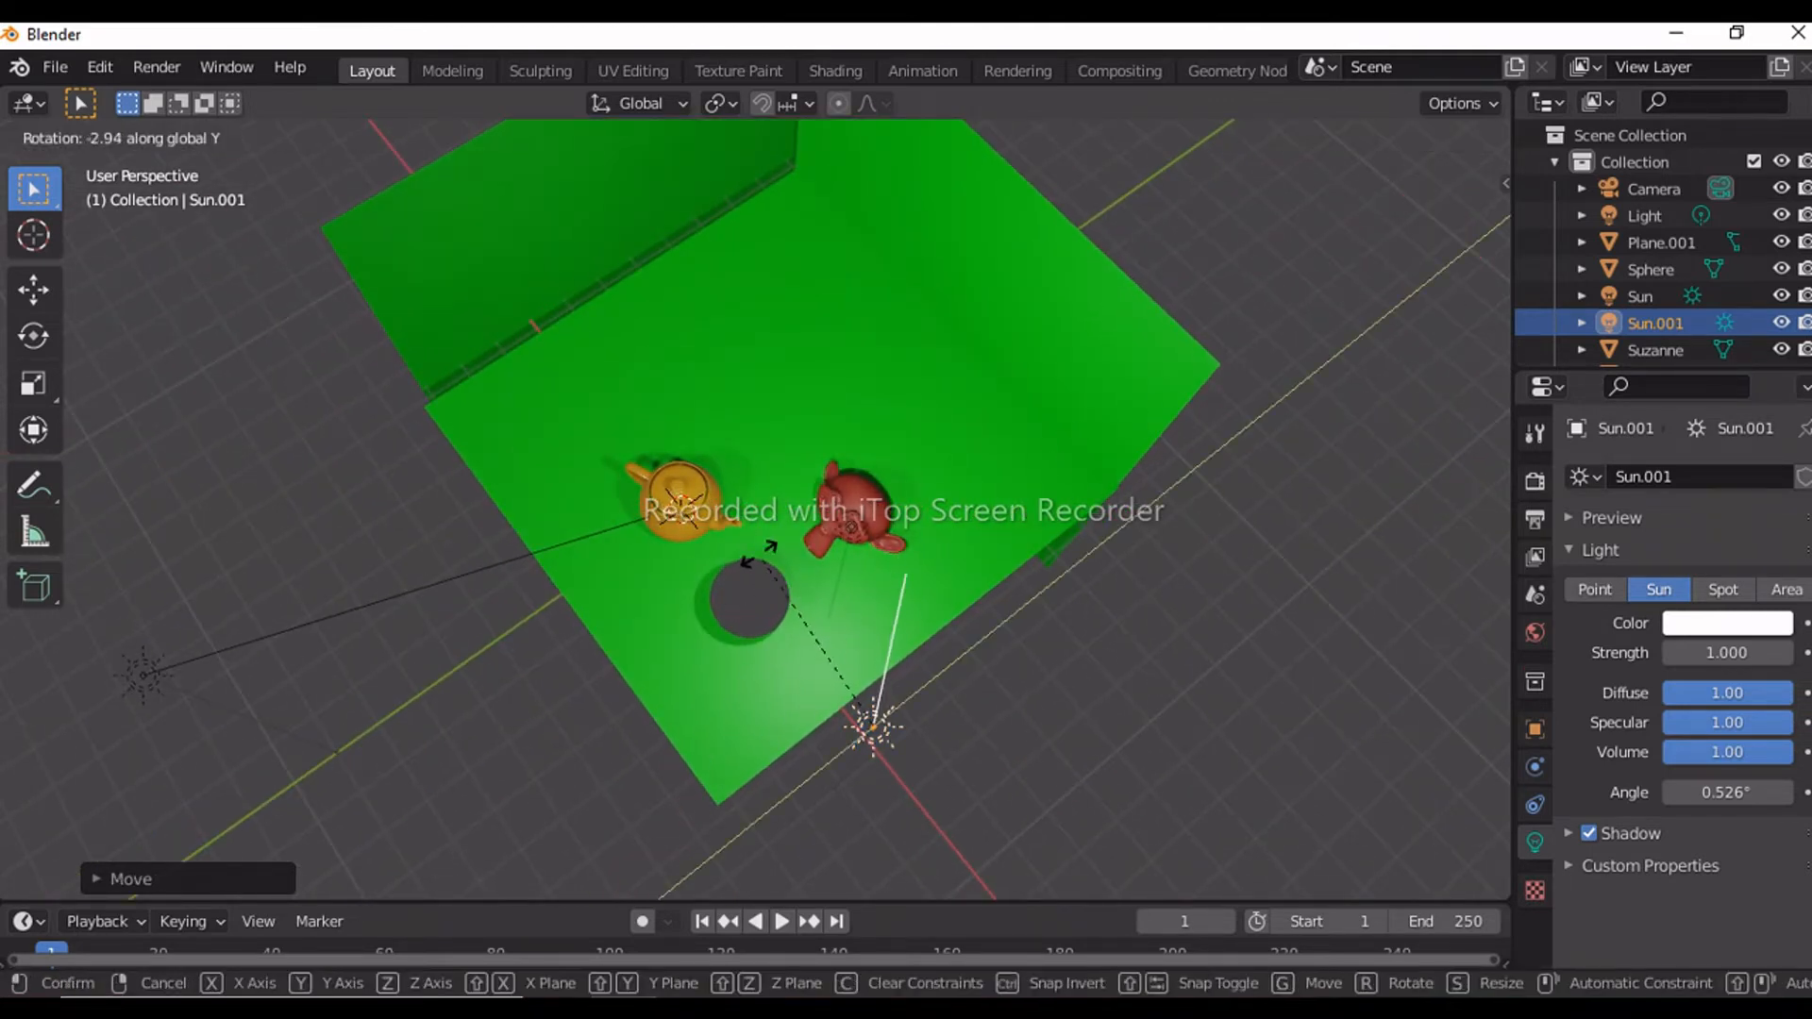
click(909, 651)
key(r)
key(z)
click(849, 595)
Step: Examine the lighting on the teapot, sphere and monkey up close and across the whole room
middle_drag(850, 595, 972, 438)
middle_drag(926, 453, 910, 464)
scroll(677, 465, up, 7)
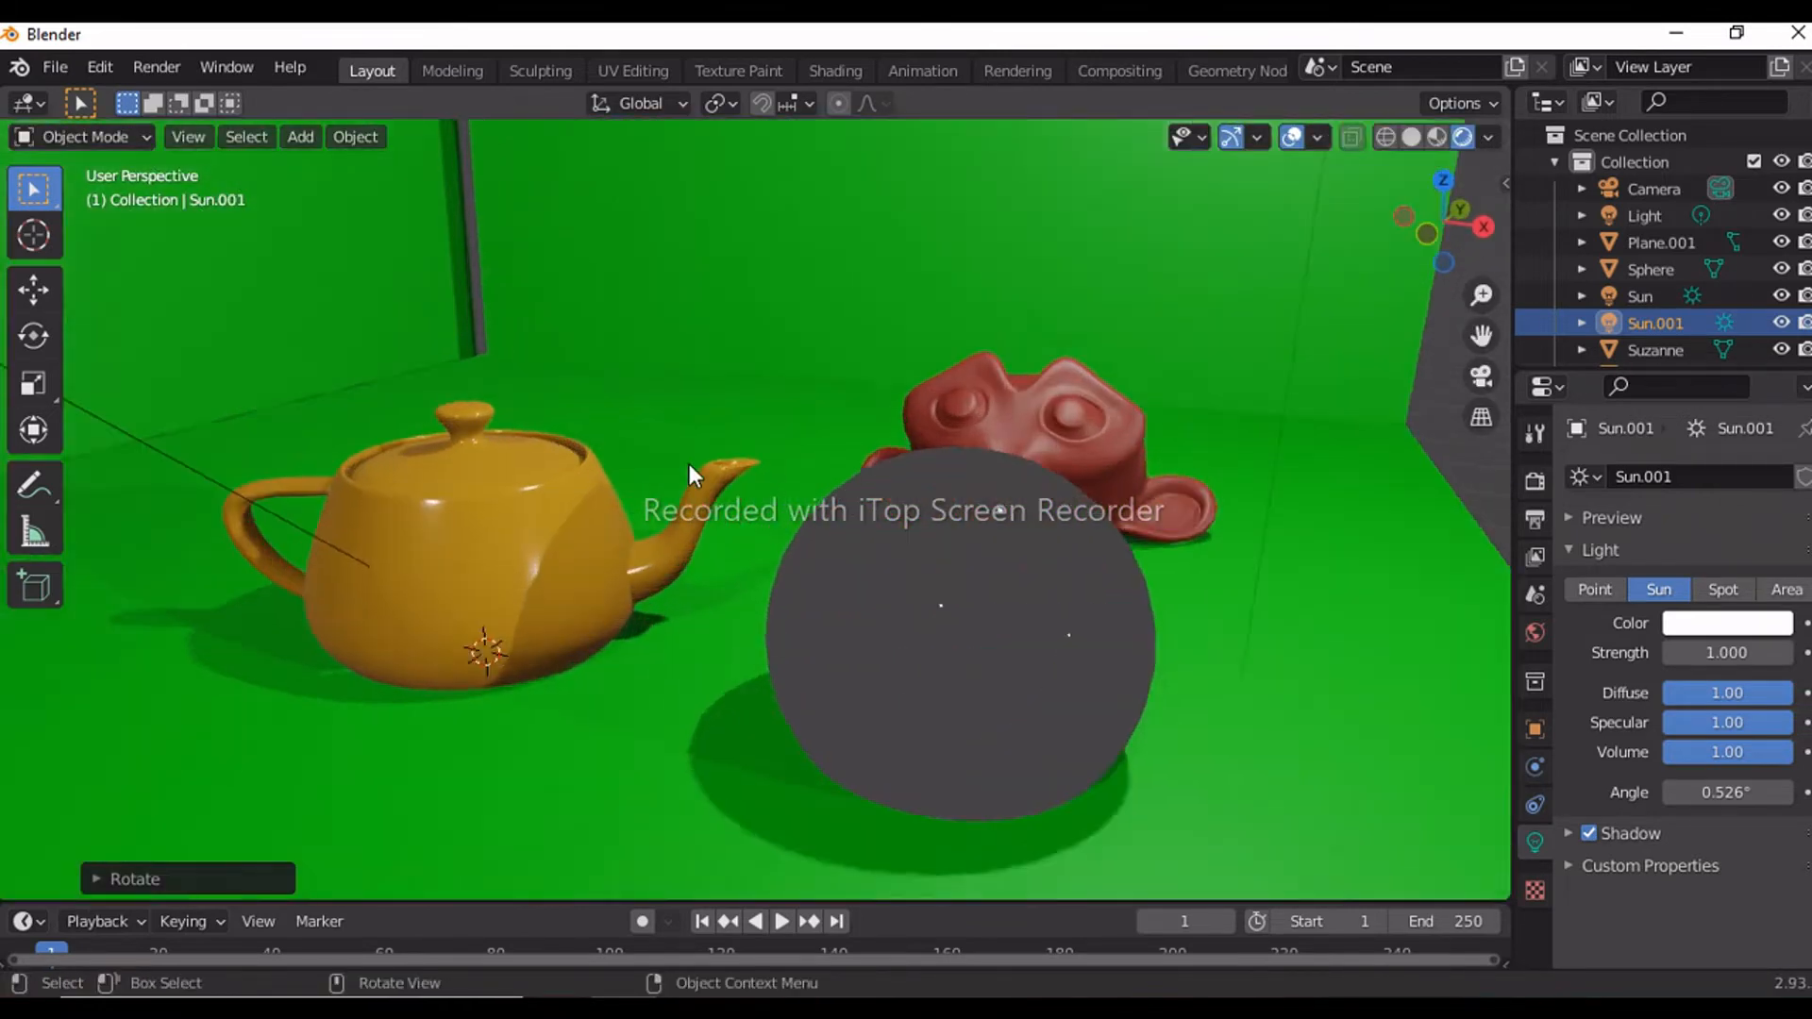
scroll(659, 417, down, 3)
scroll(745, 423, up, 2)
scroll(745, 423, down, 5)
scroll(693, 338, down, 3)
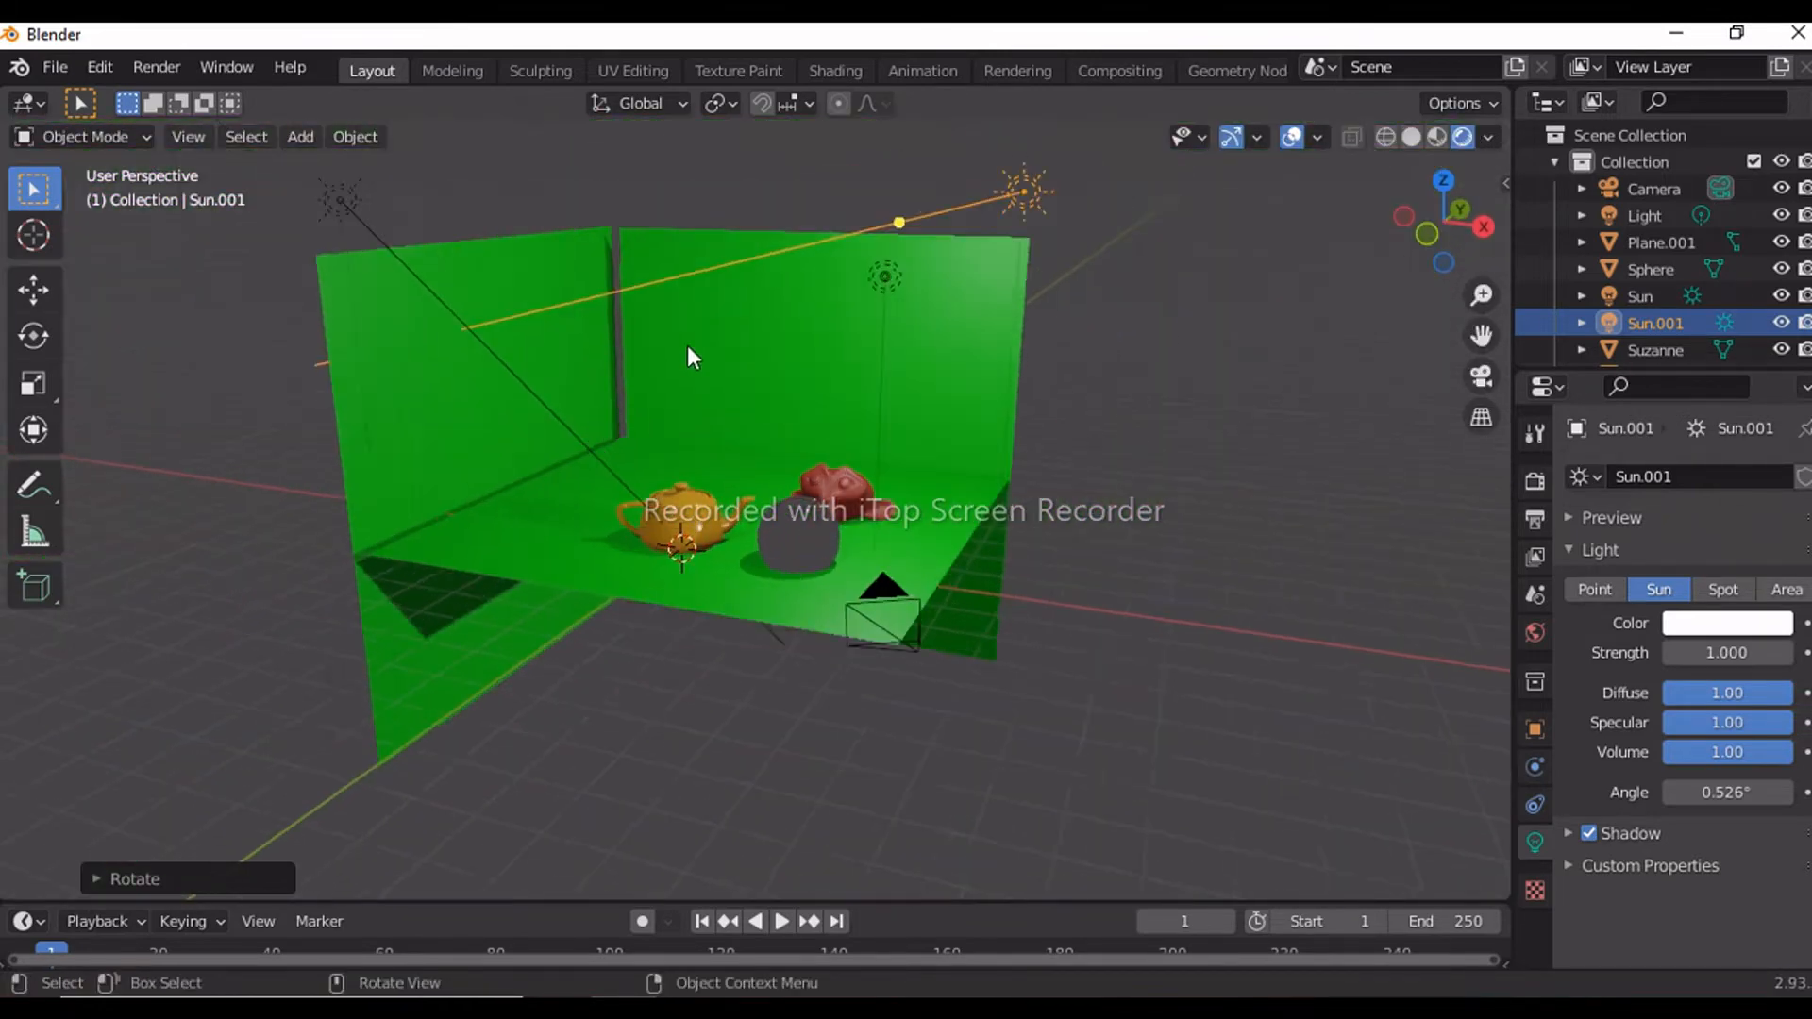
scroll(625, 428, up, 5)
Step: Set the teapot's base color to a brighter orange with hue 0.077, saturation 1.000 and value 0.748
click(619, 573)
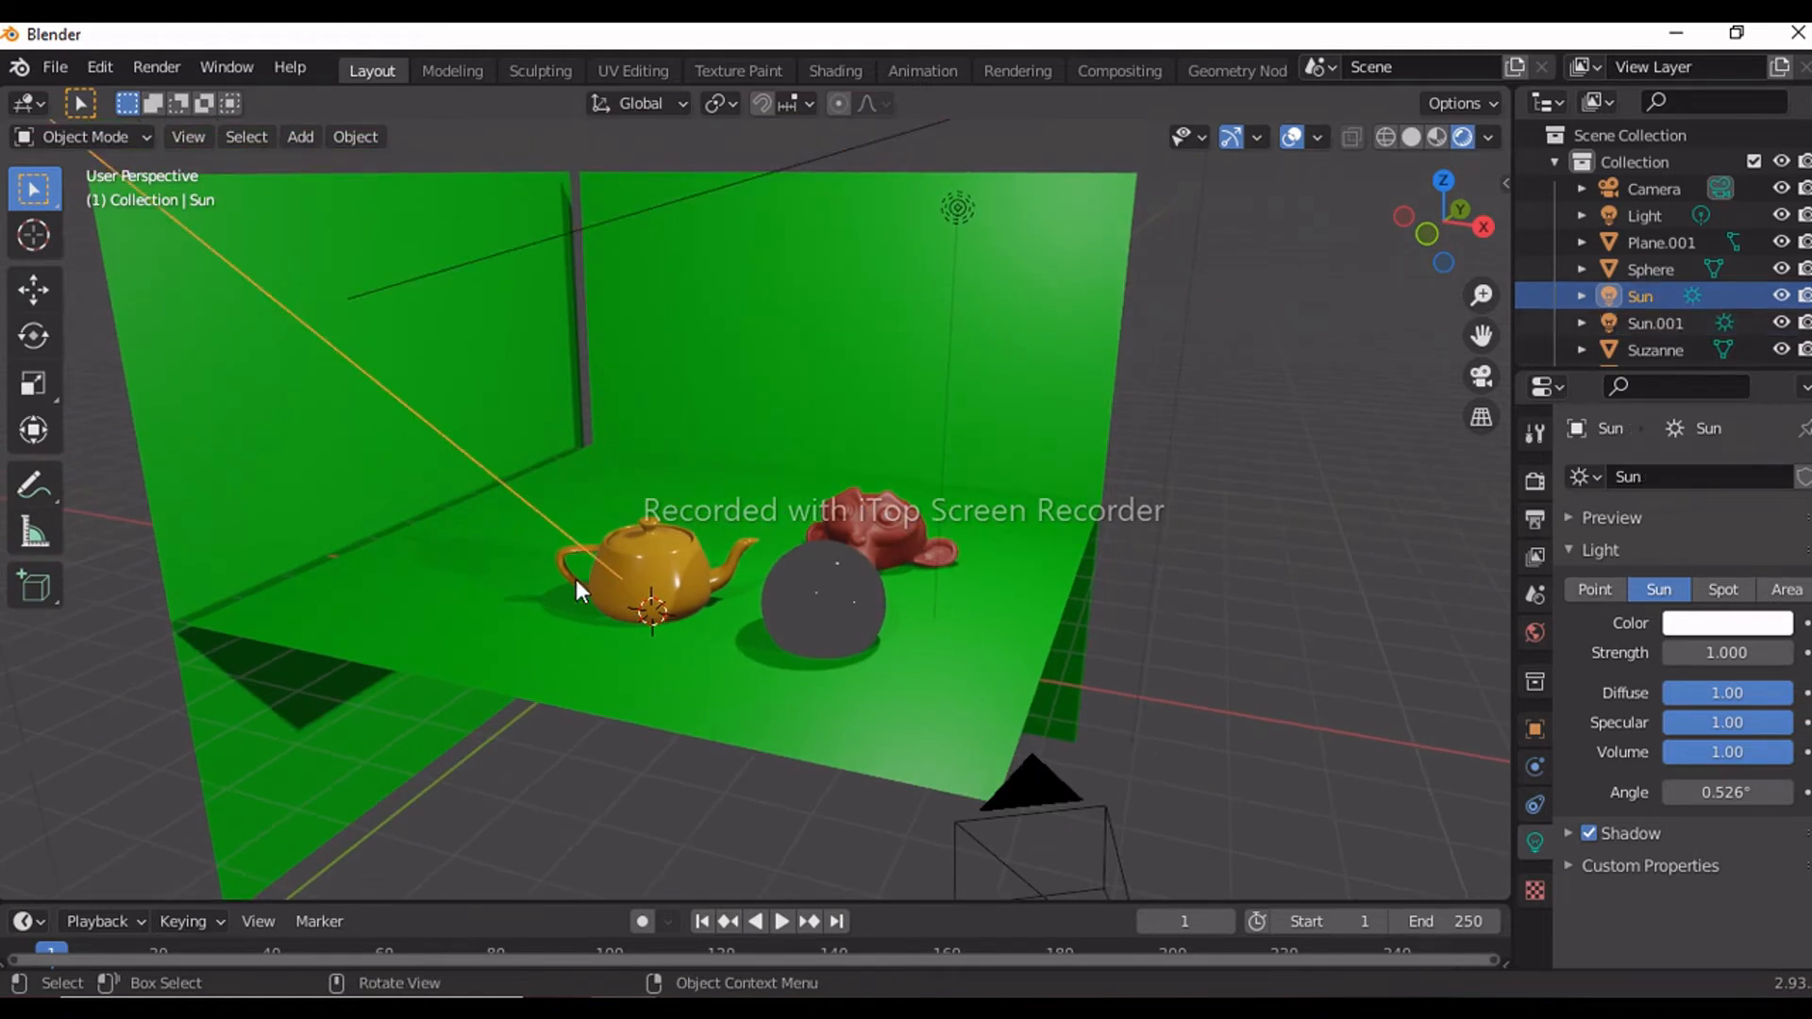
click(650, 572)
click(1714, 870)
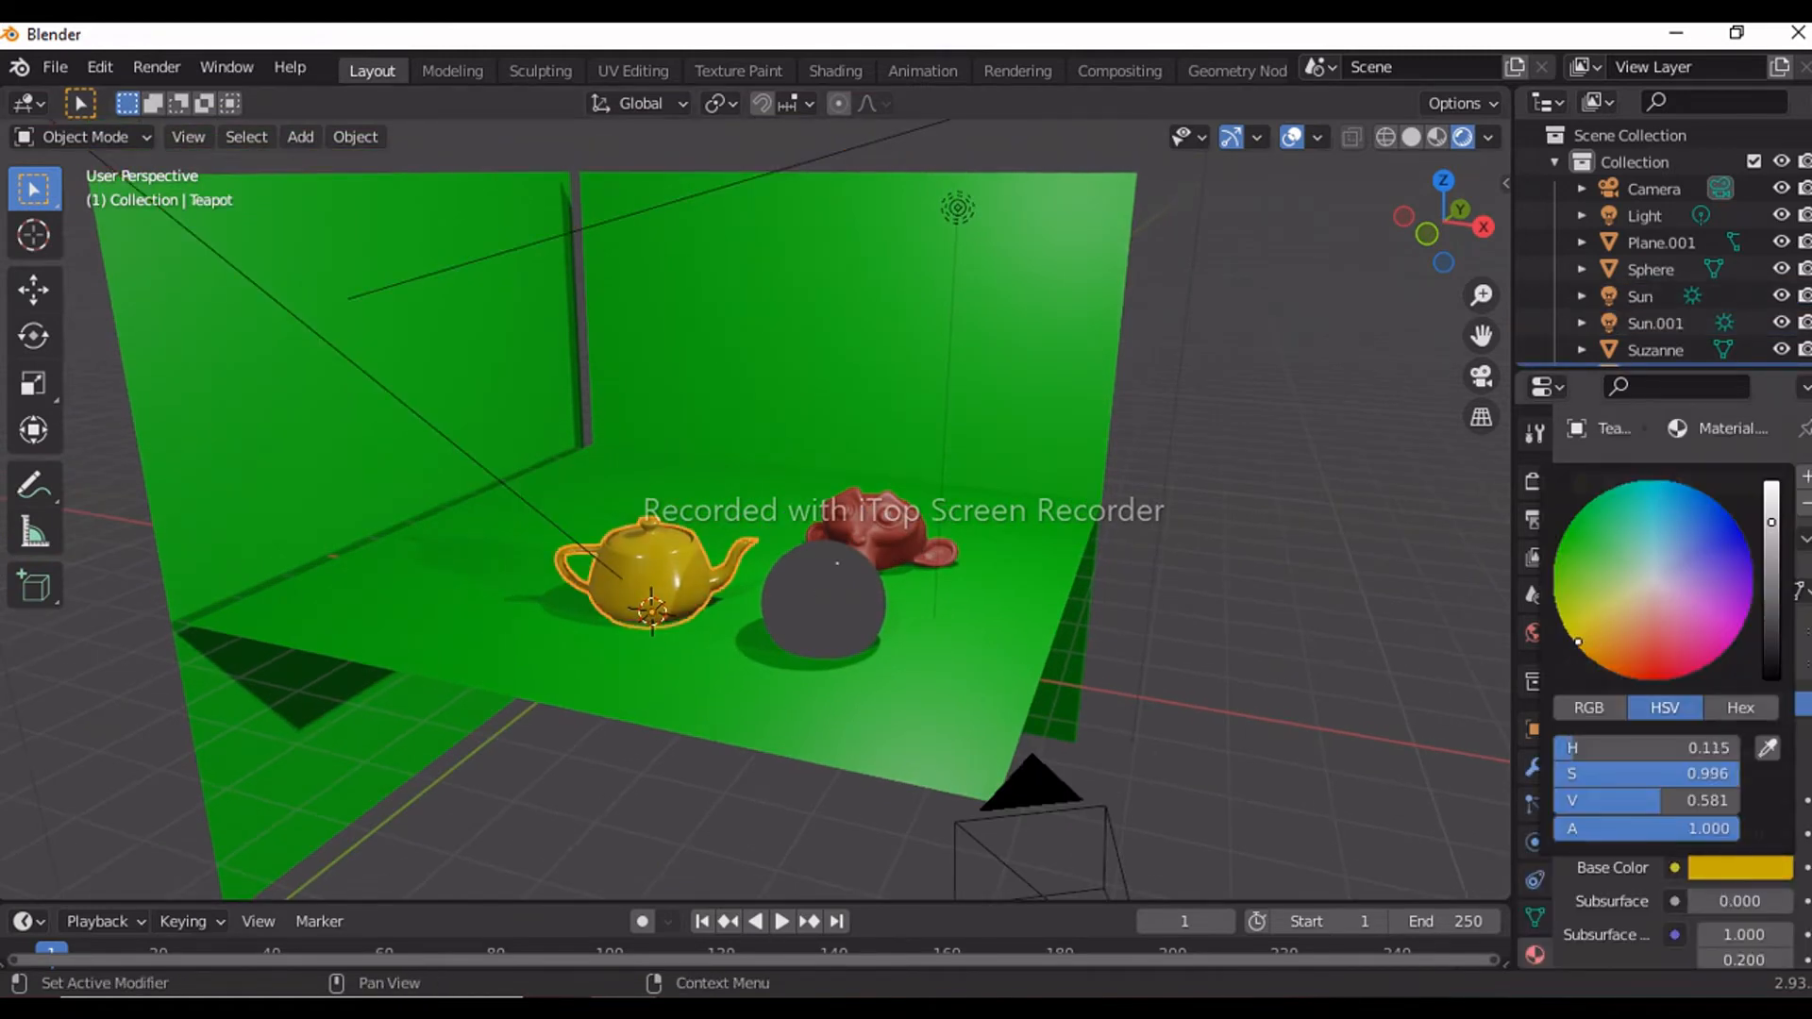
drag(1778, 525, 1771, 503)
click(1584, 655)
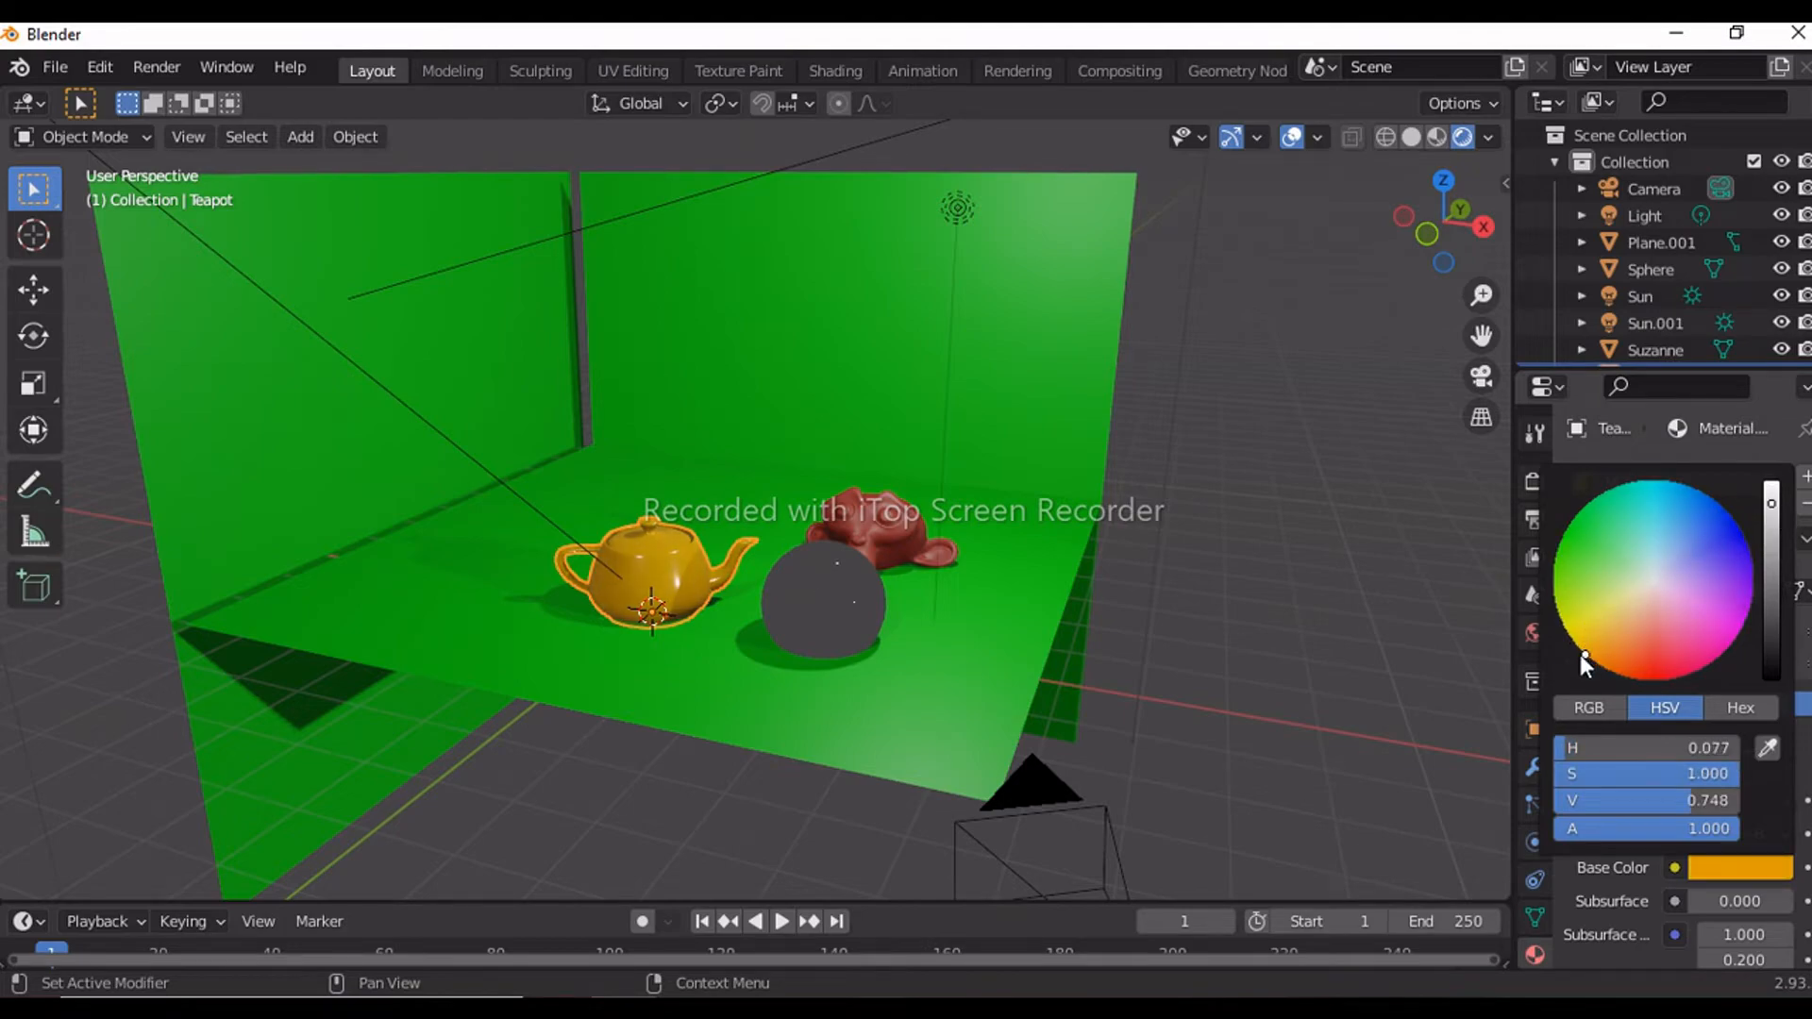
Step: Switch the scene's render engine to Cycles
click(1534, 483)
click(1696, 566)
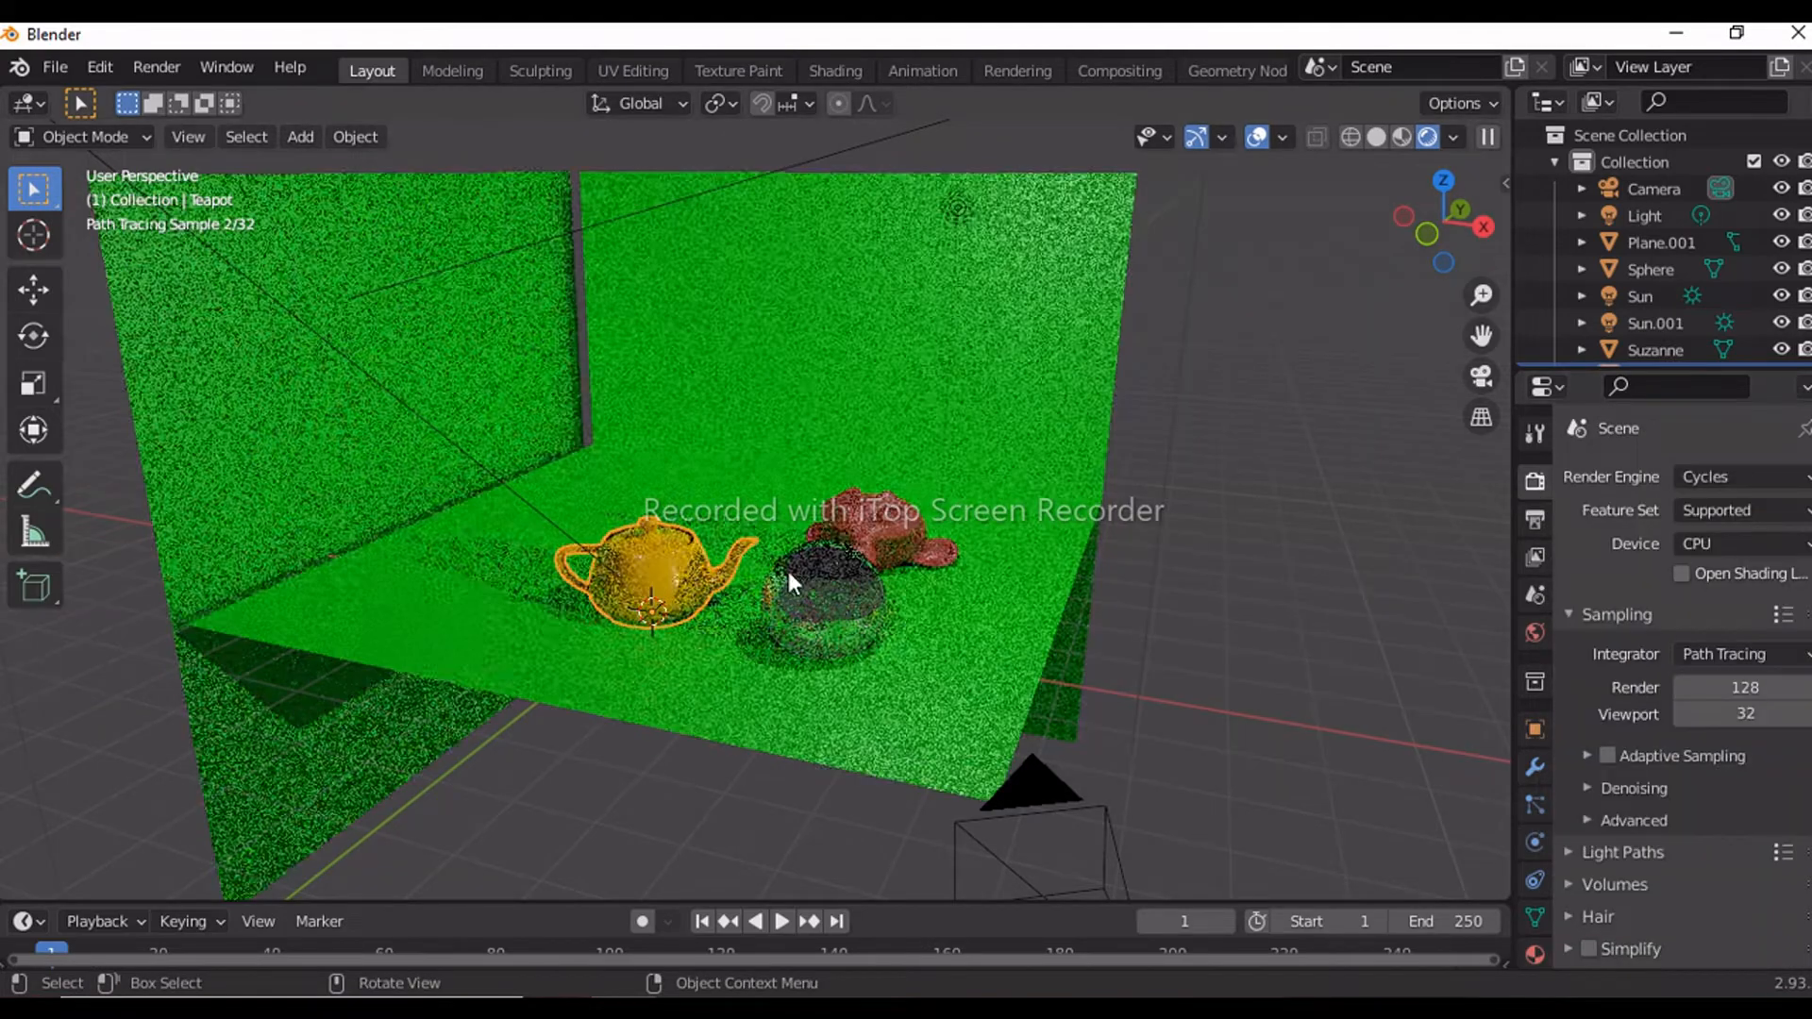
Step: Set the index of refraction of the glass sphere's material to 1.150
mouse_move(553, 615)
middle_down()
mouse_move(553, 552)
mouse_move(559, 610)
middle_up()
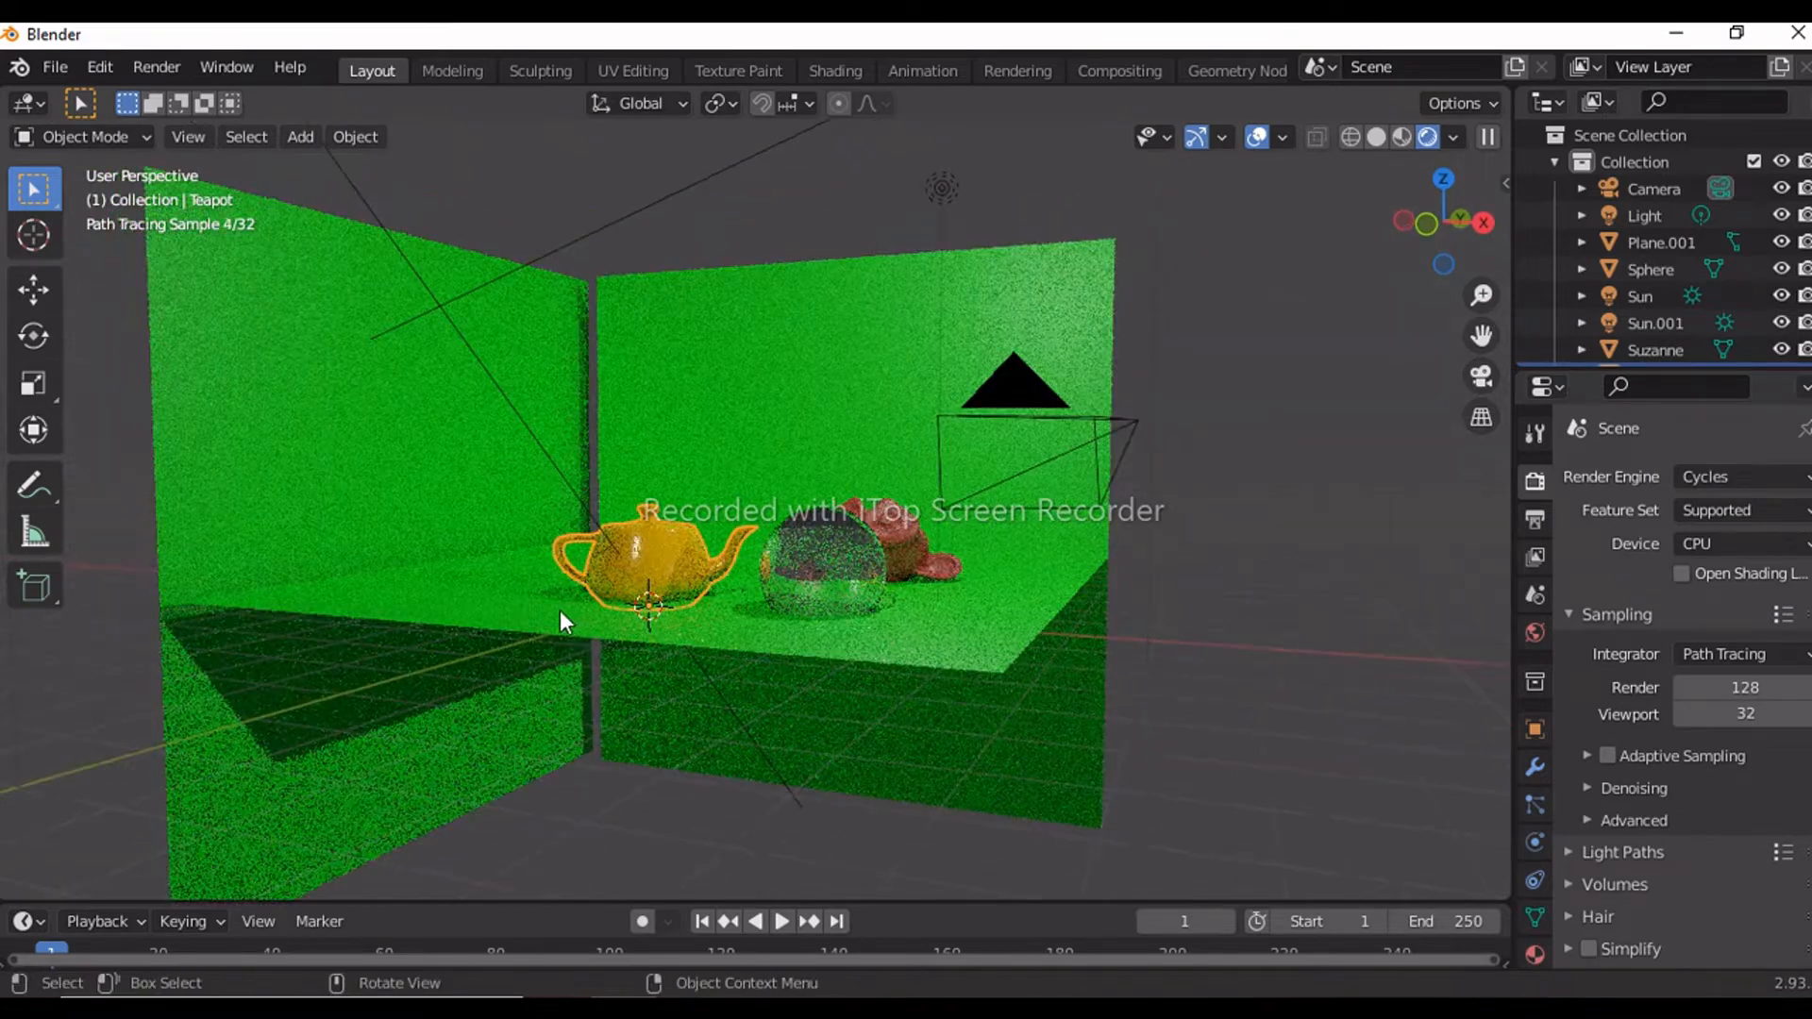
scroll(556, 610, up, 2)
click(819, 621)
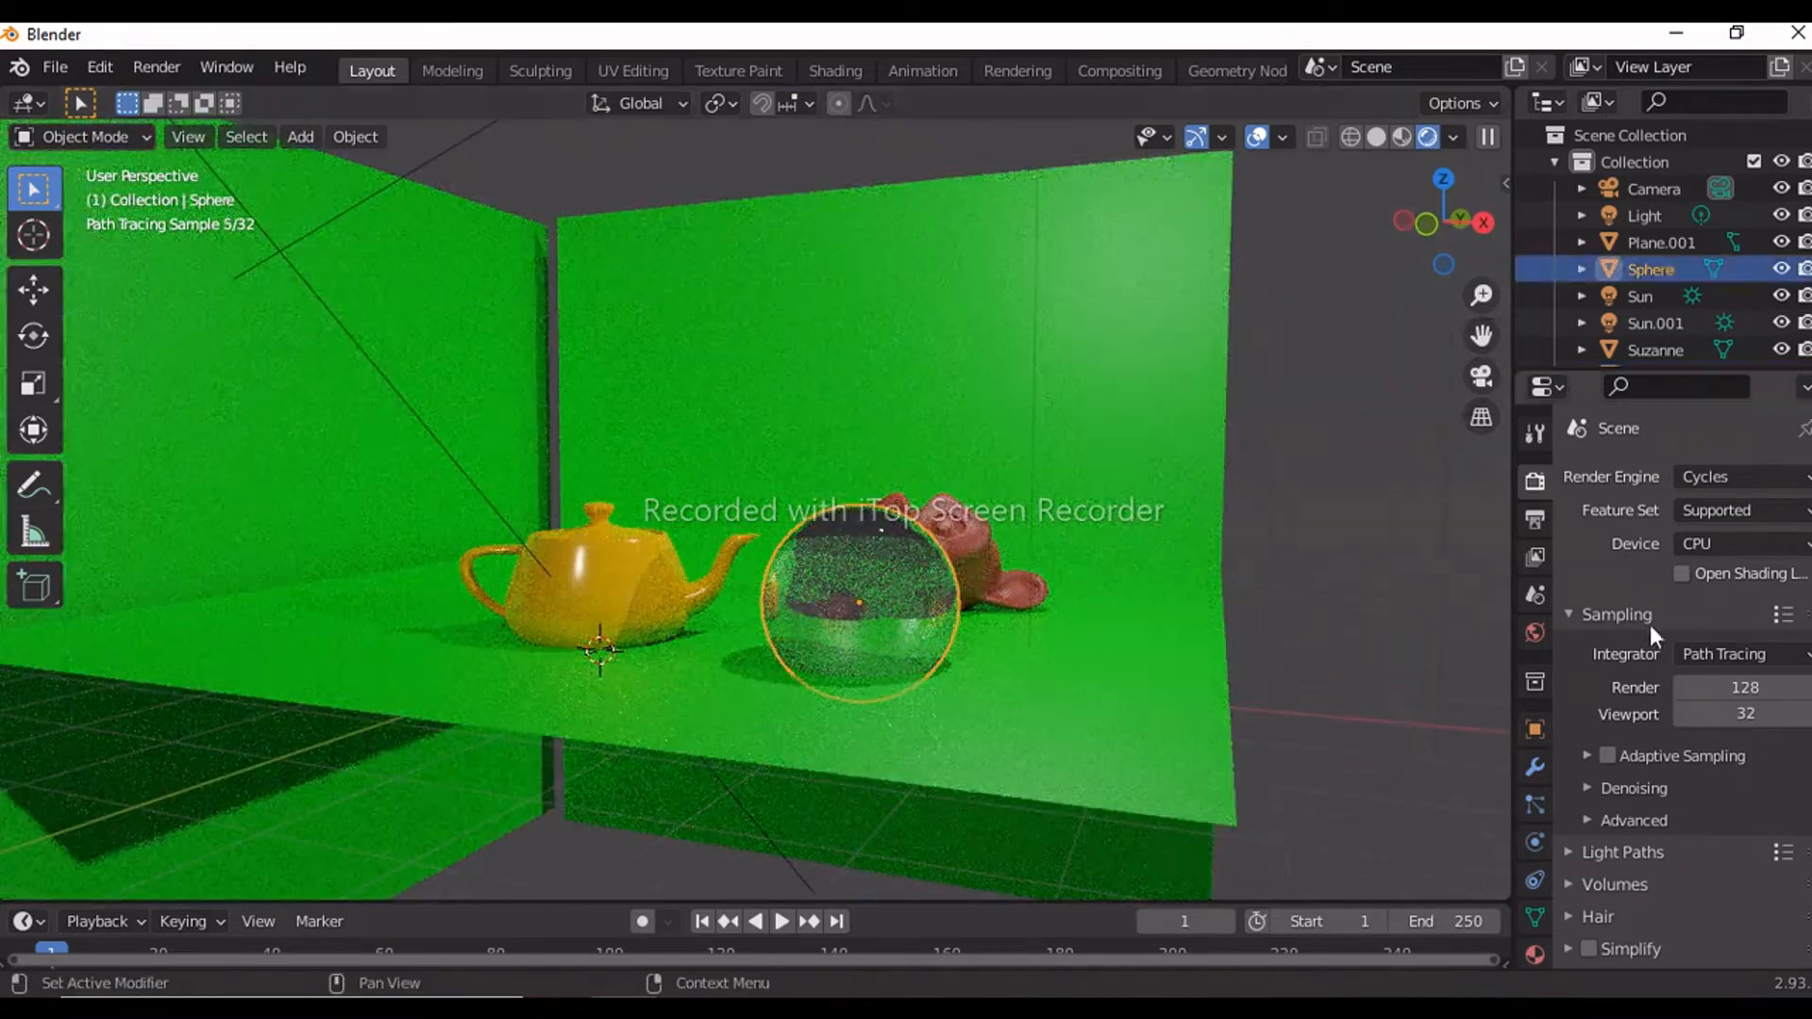
scroll(1532, 934, down, 2)
click(1532, 882)
click(1713, 604)
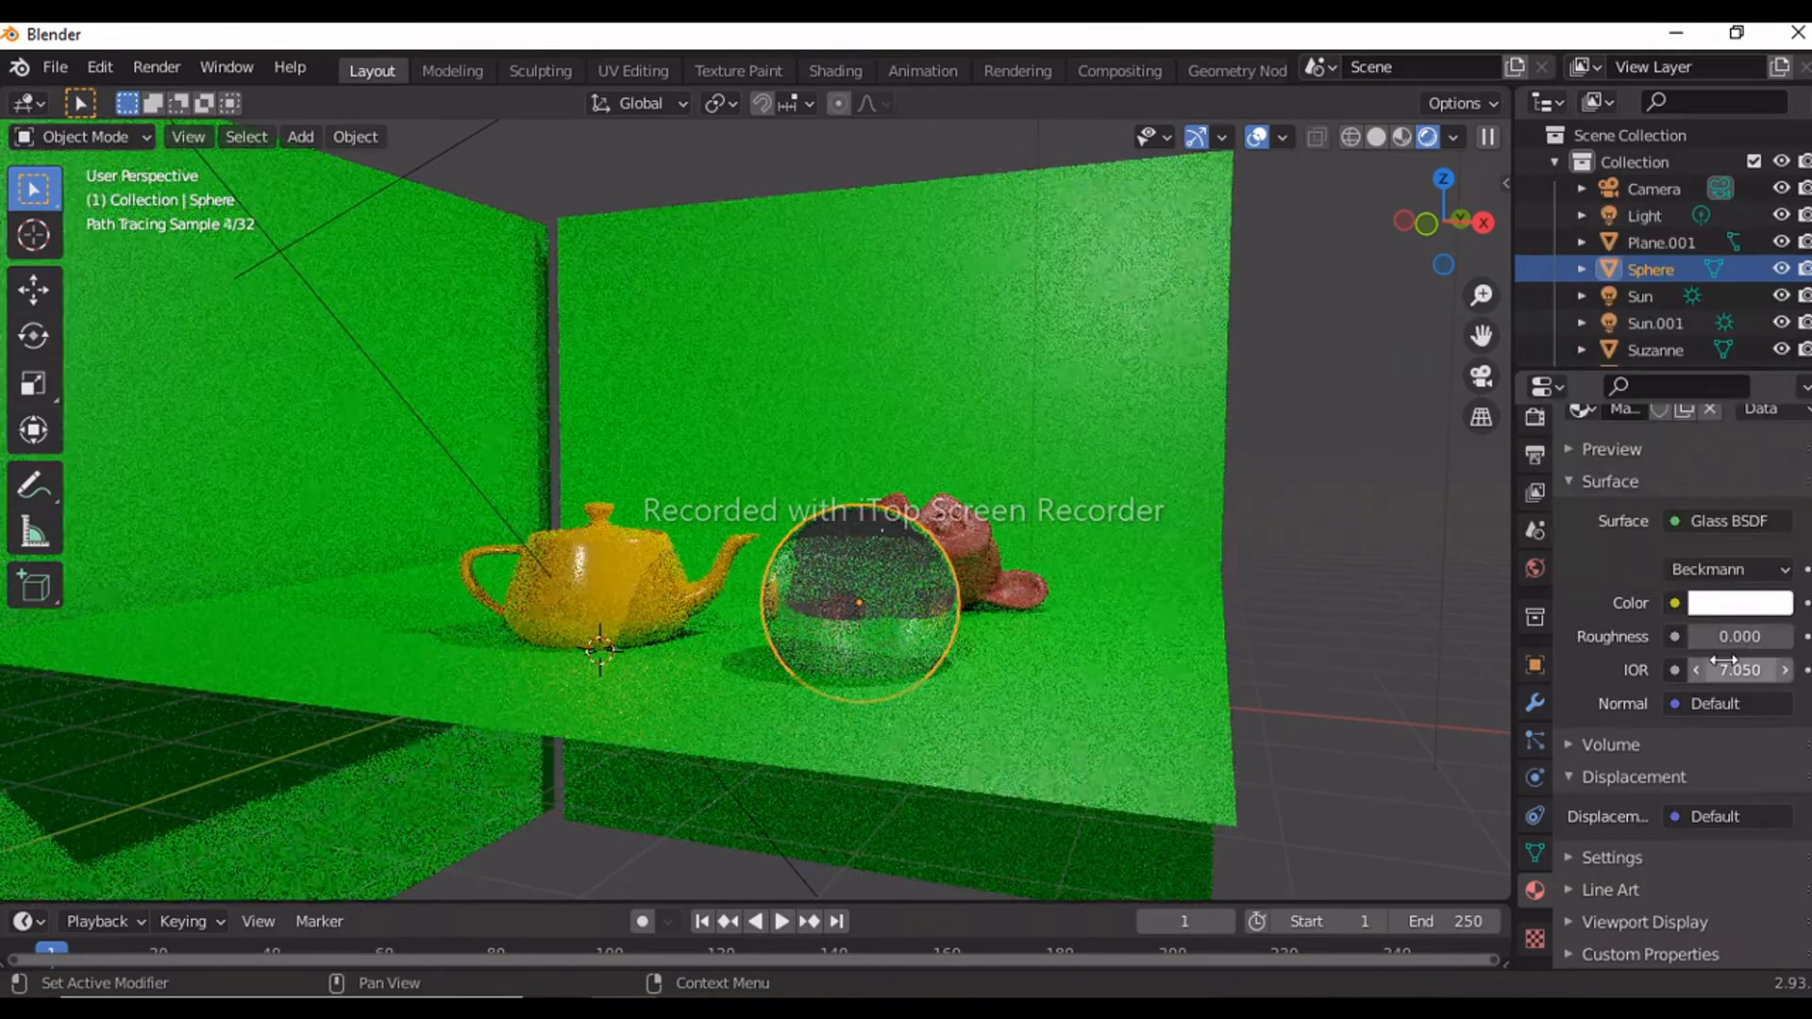
drag(1715, 668, 1606, 668)
Step: In camera view, shift the red monkey about -0.39 m along X and reposition it behind the glass sphere
key(KP_0)
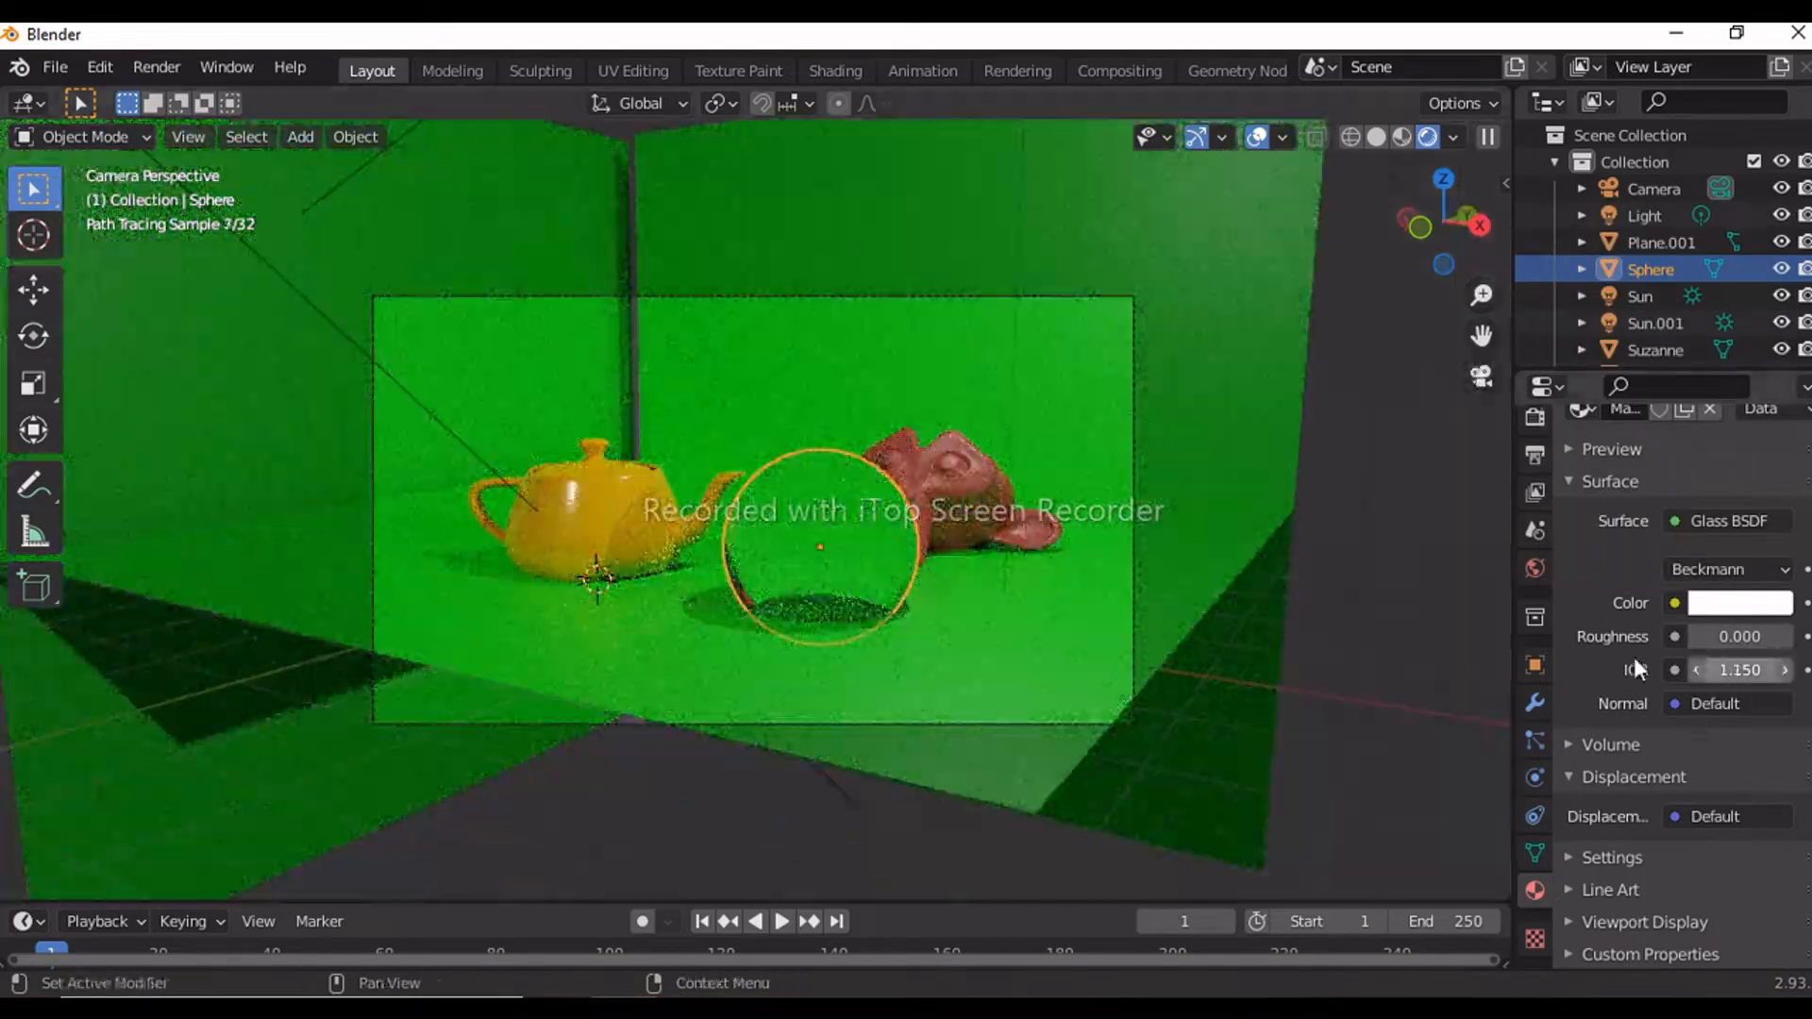
click(942, 481)
key(g)
key(x)
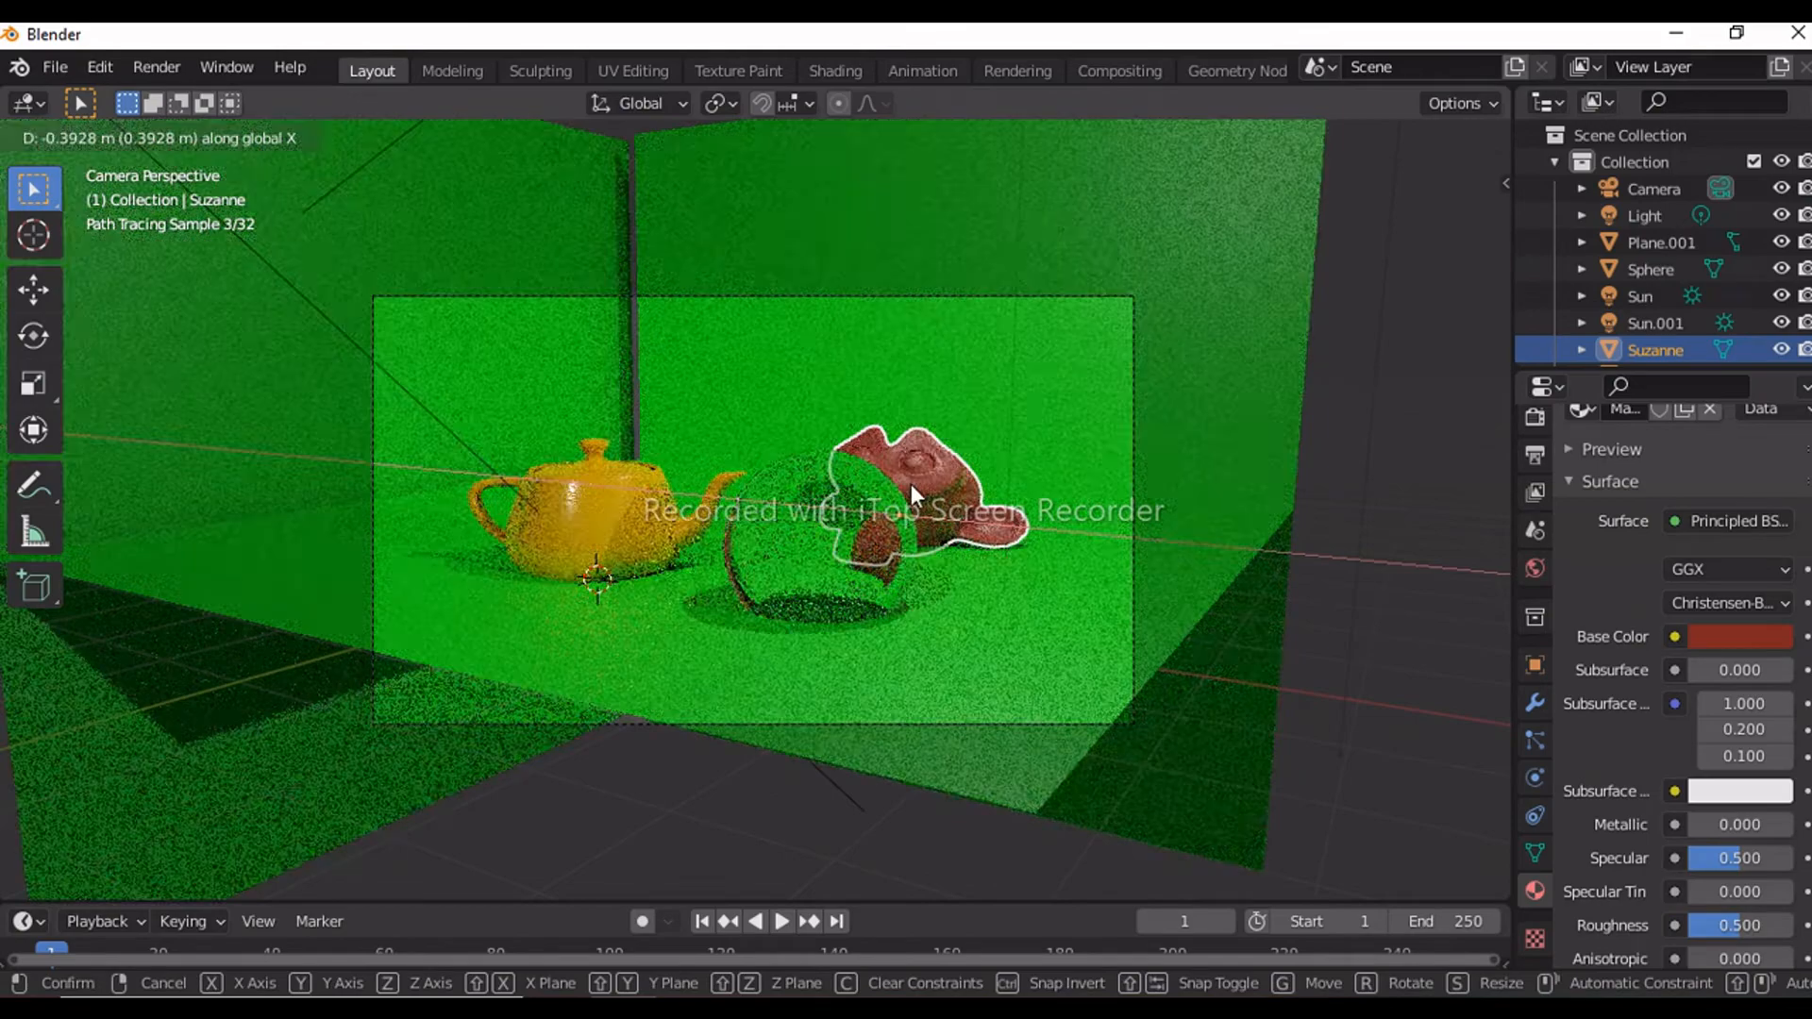
click(910, 491)
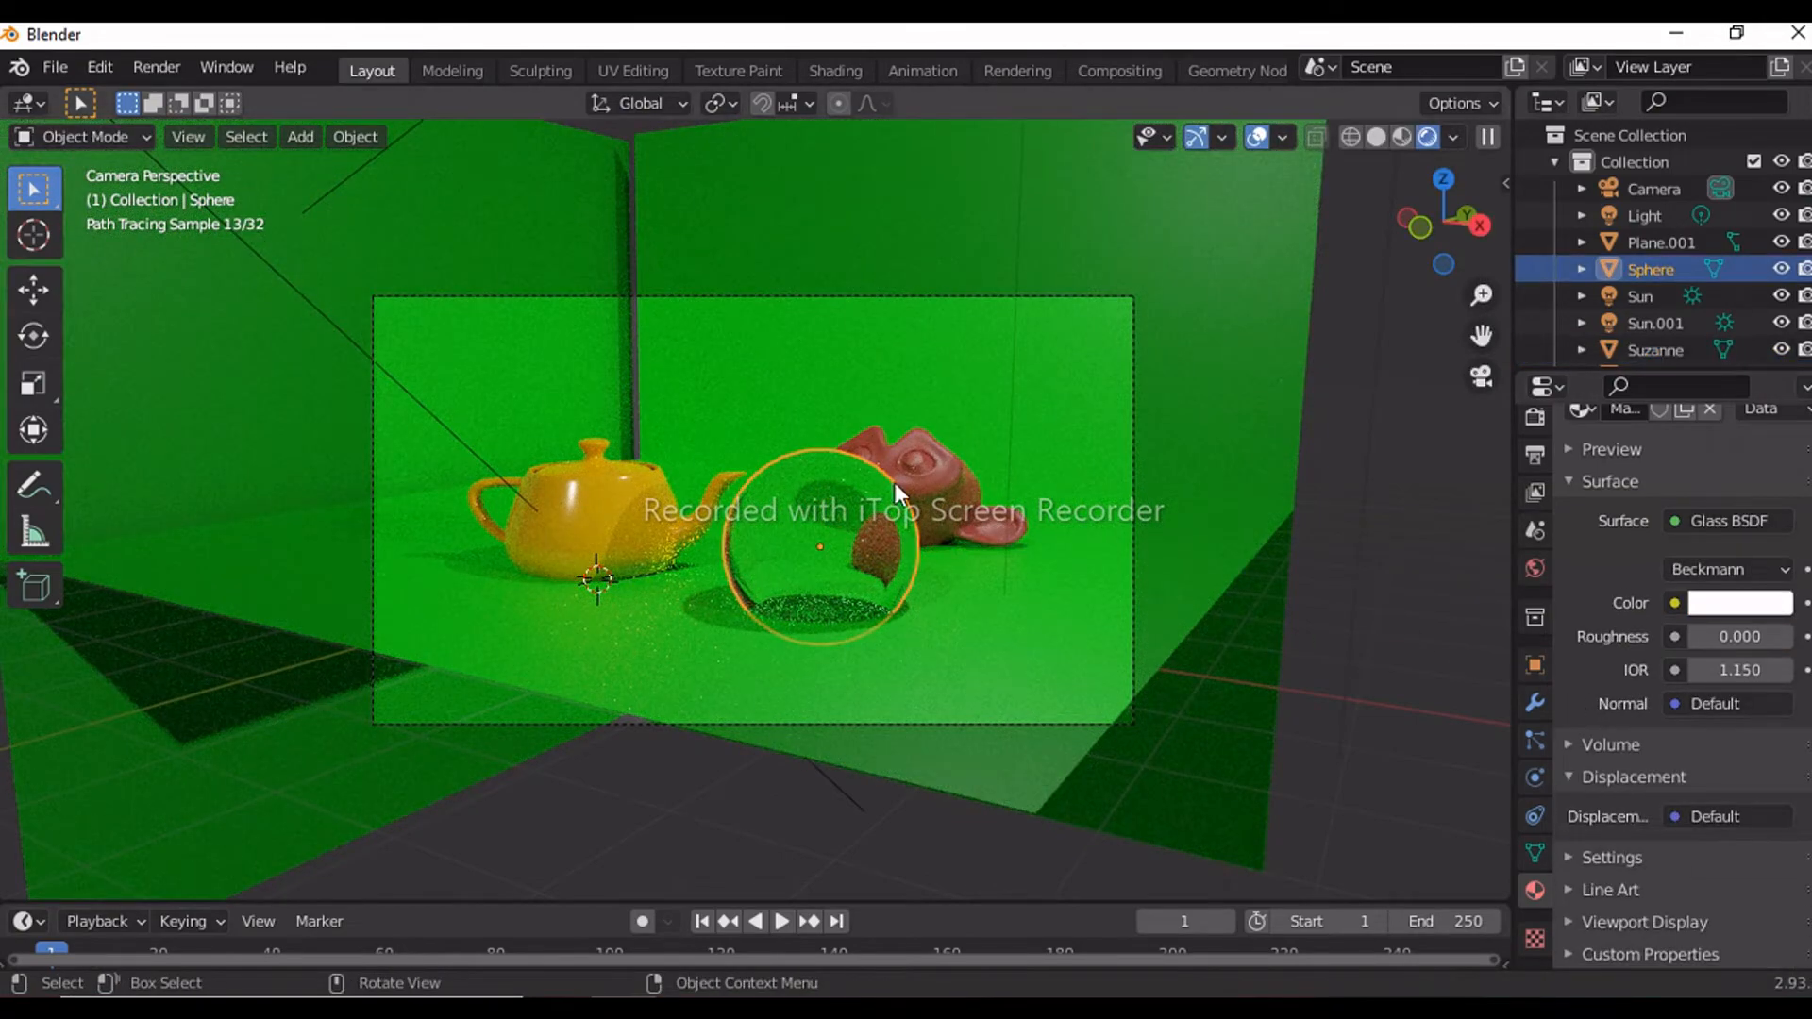
click(894, 485)
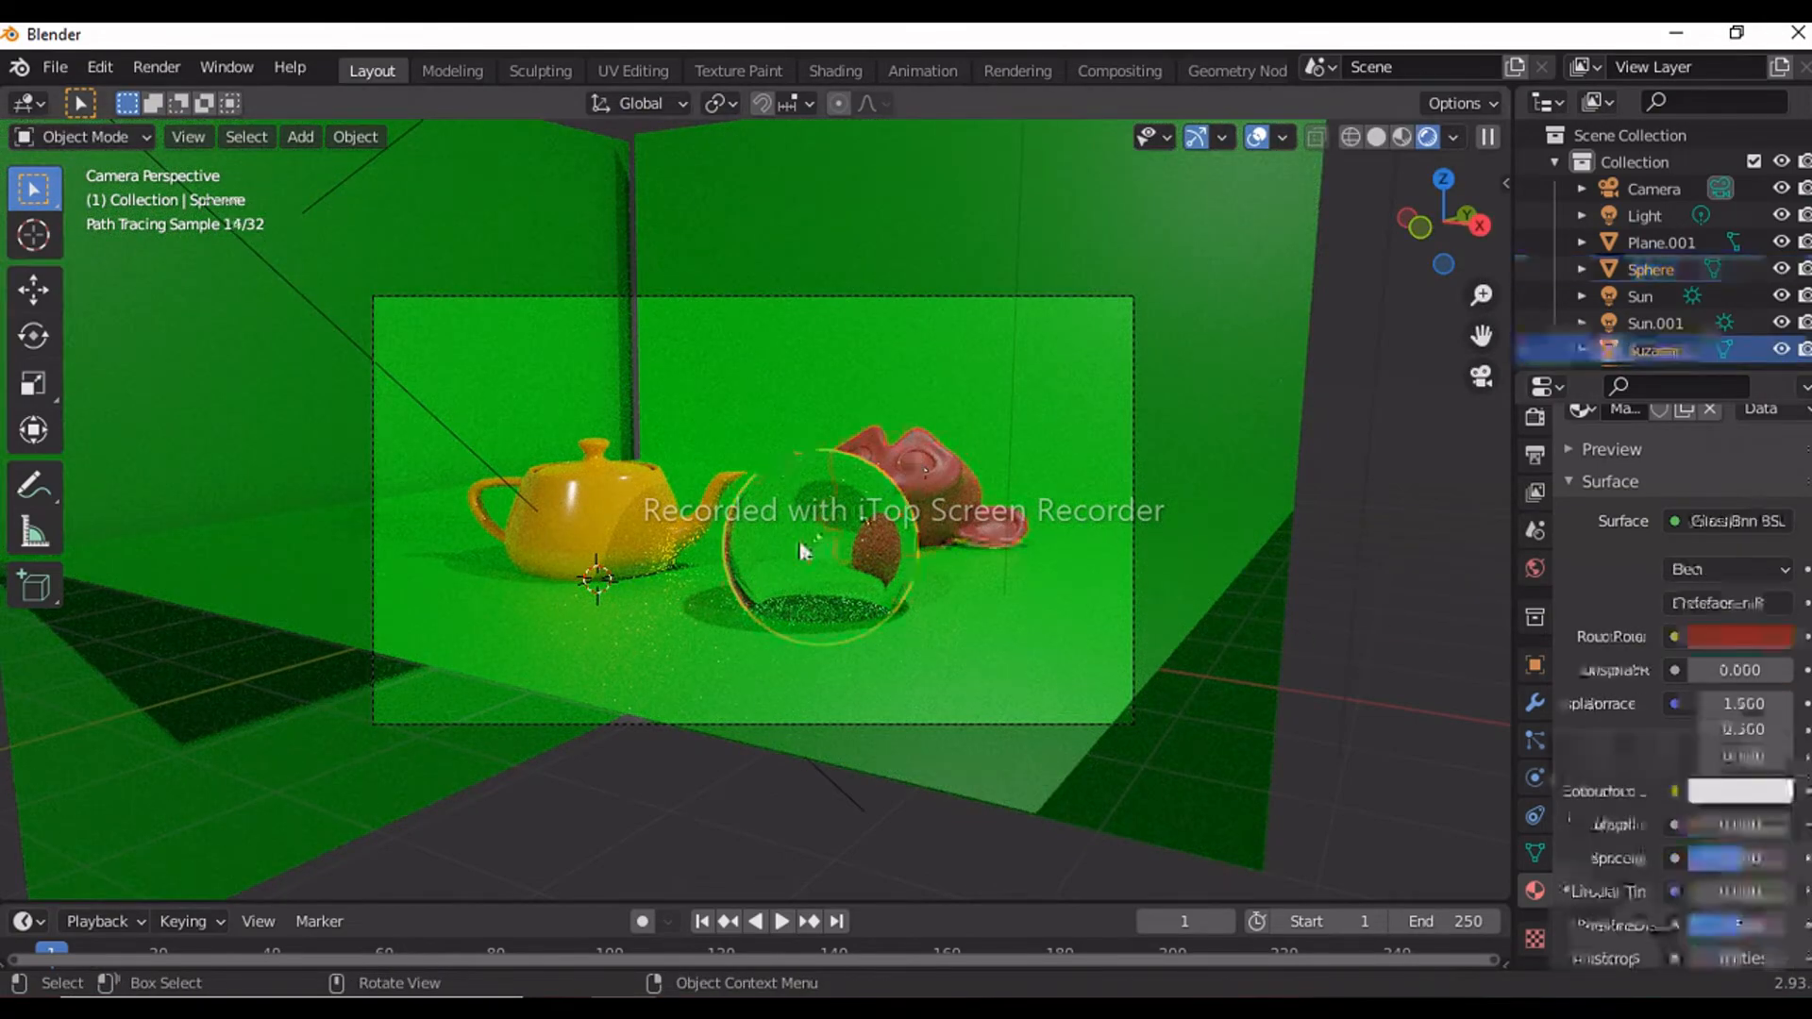
key(s)
key(Escape)
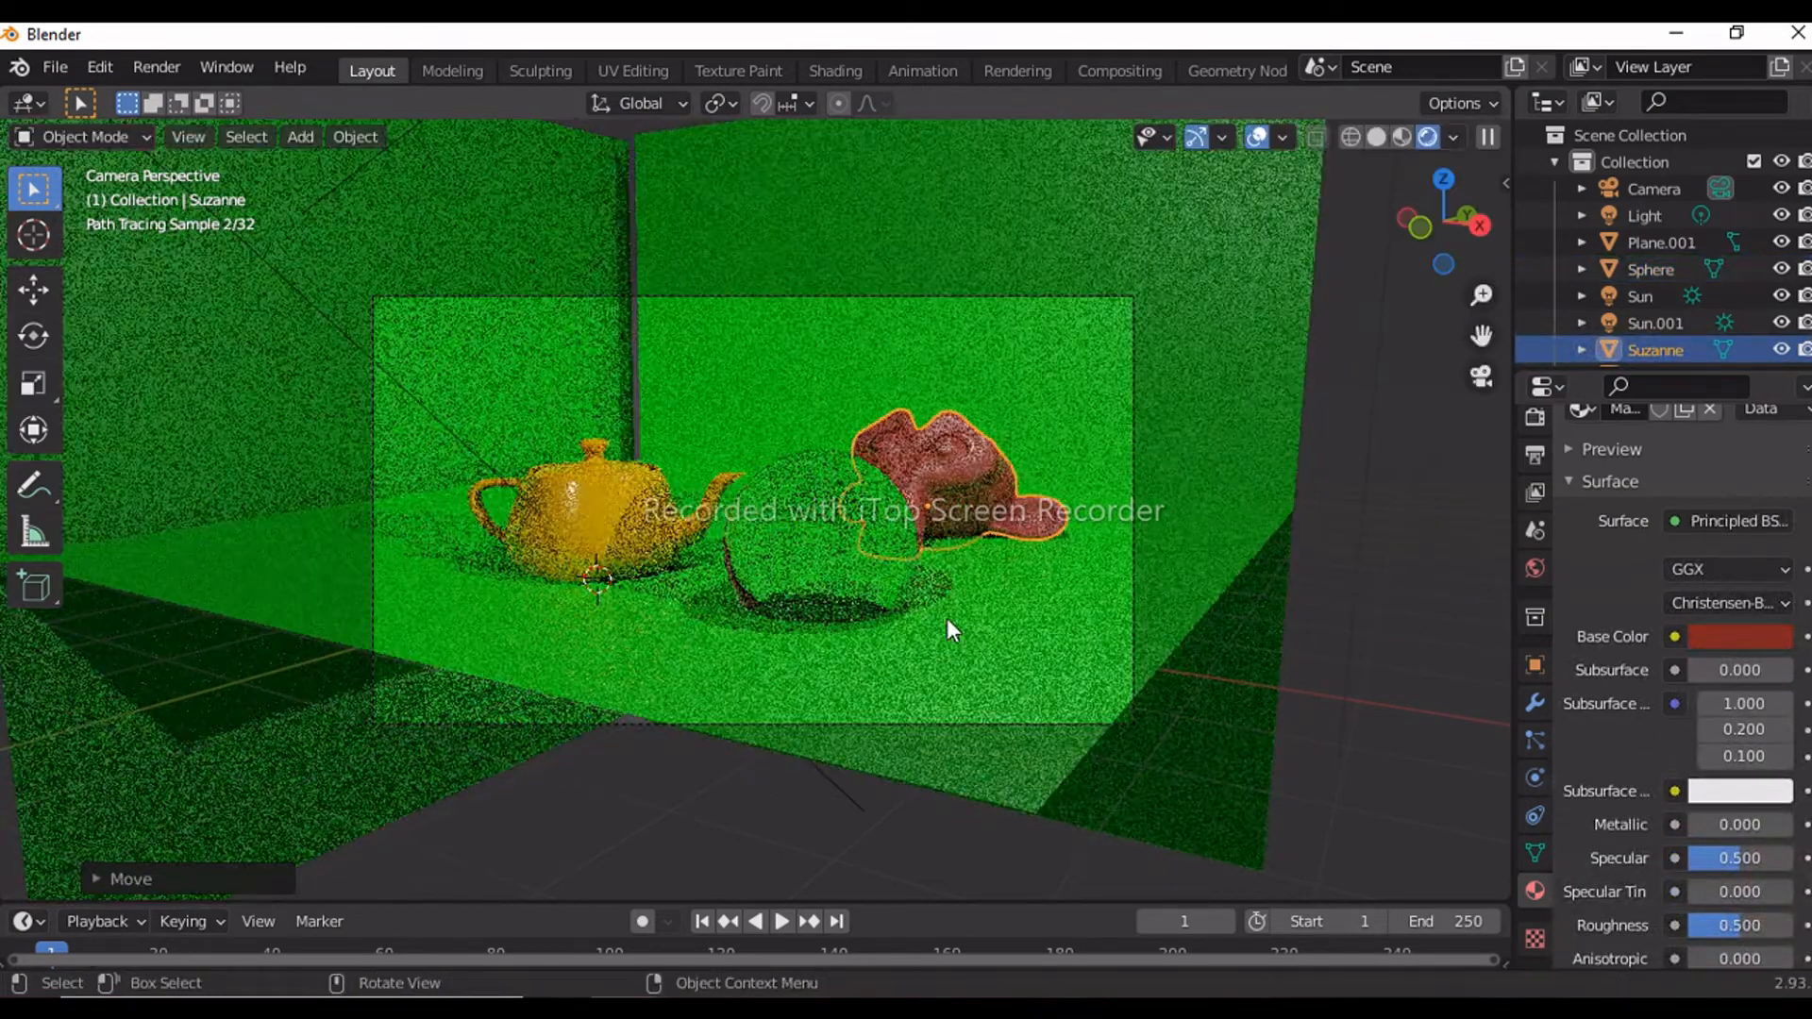
Step: Set the index of refraction of the glass sphere's material to 1.750
click(887, 561)
mouse_move(1727, 665)
mouse_down()
mouse_move(1651, 665)
mouse_move(1765, 666)
mouse_move(1727, 665)
mouse_up()
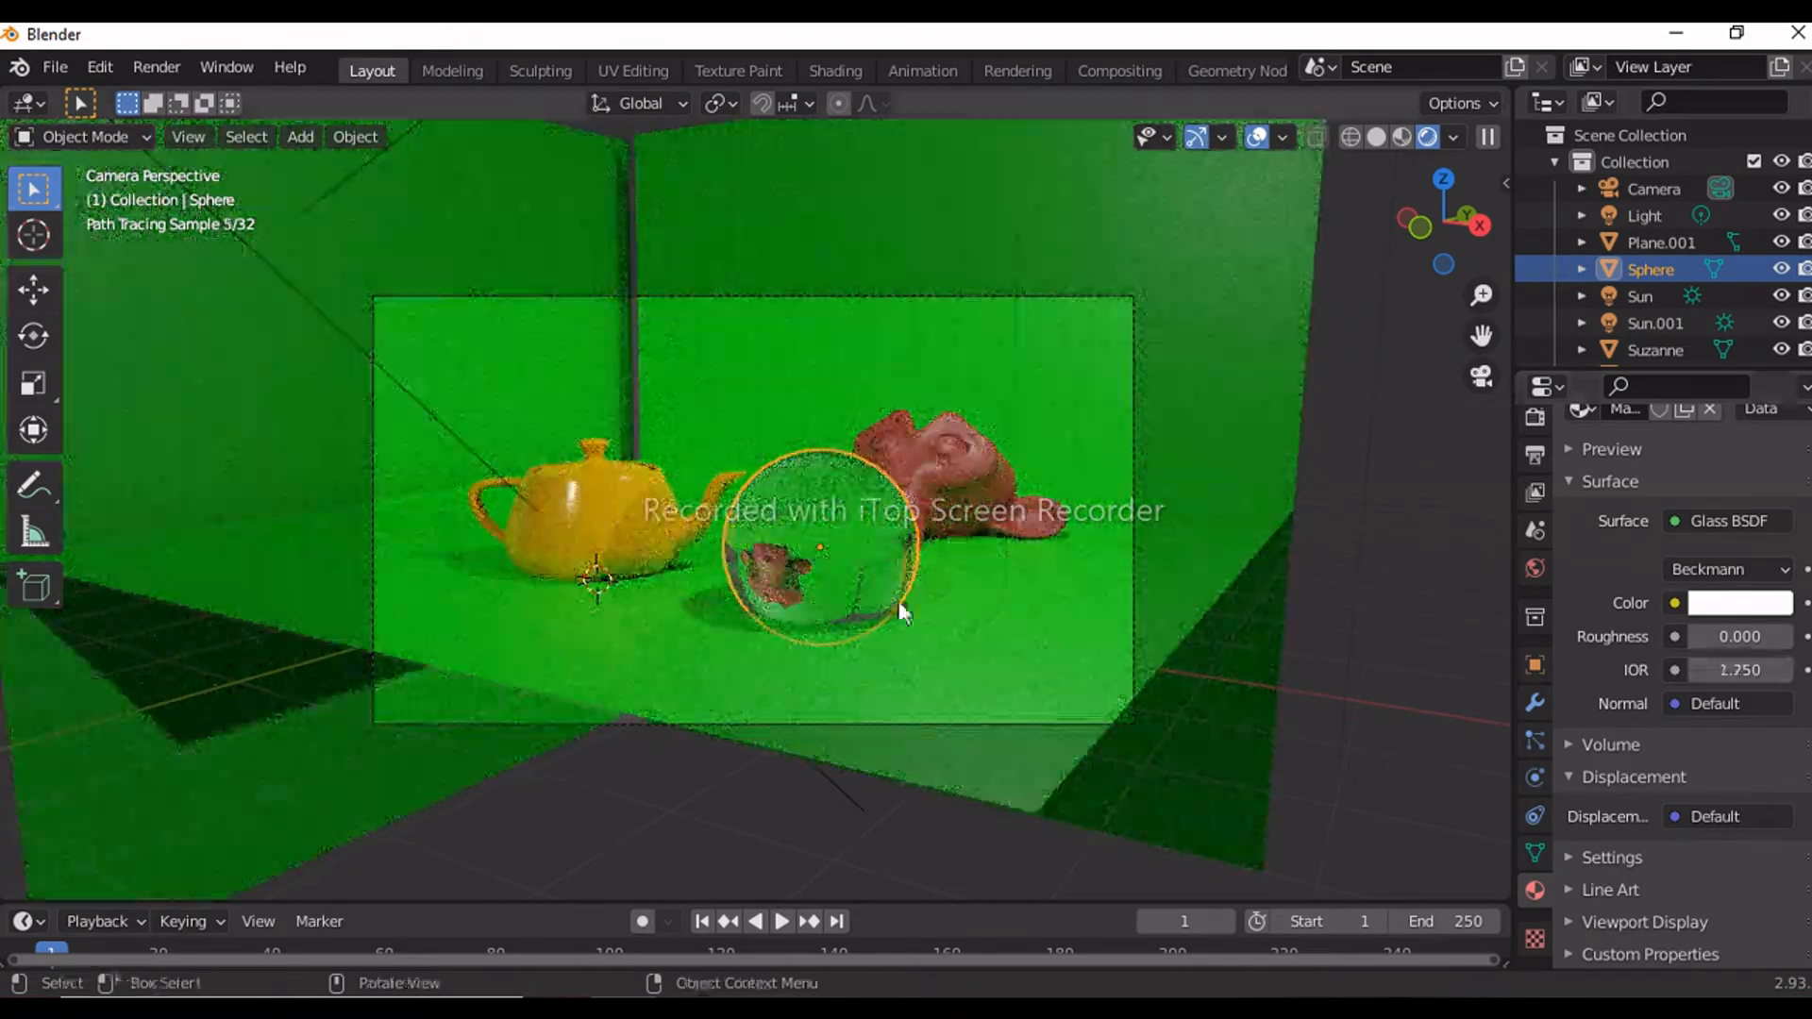
click(586, 392)
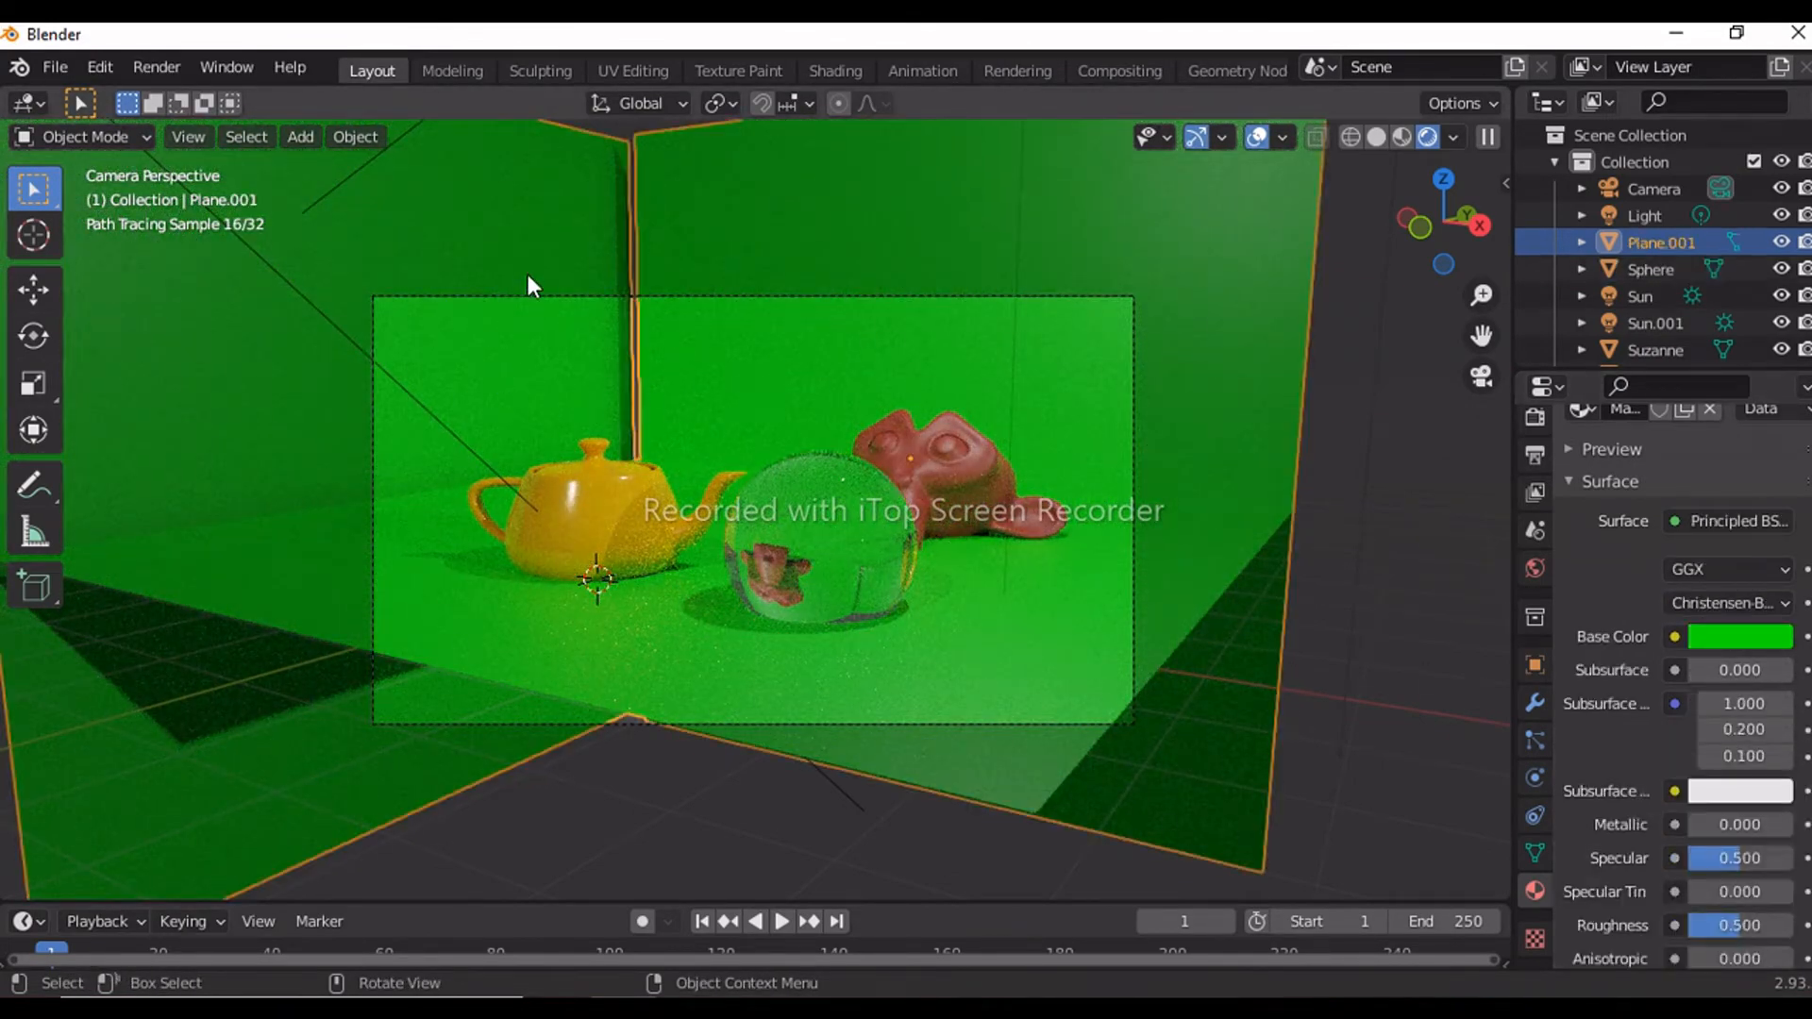
Step: Adjust the roughness of the teapot's material
click(613, 524)
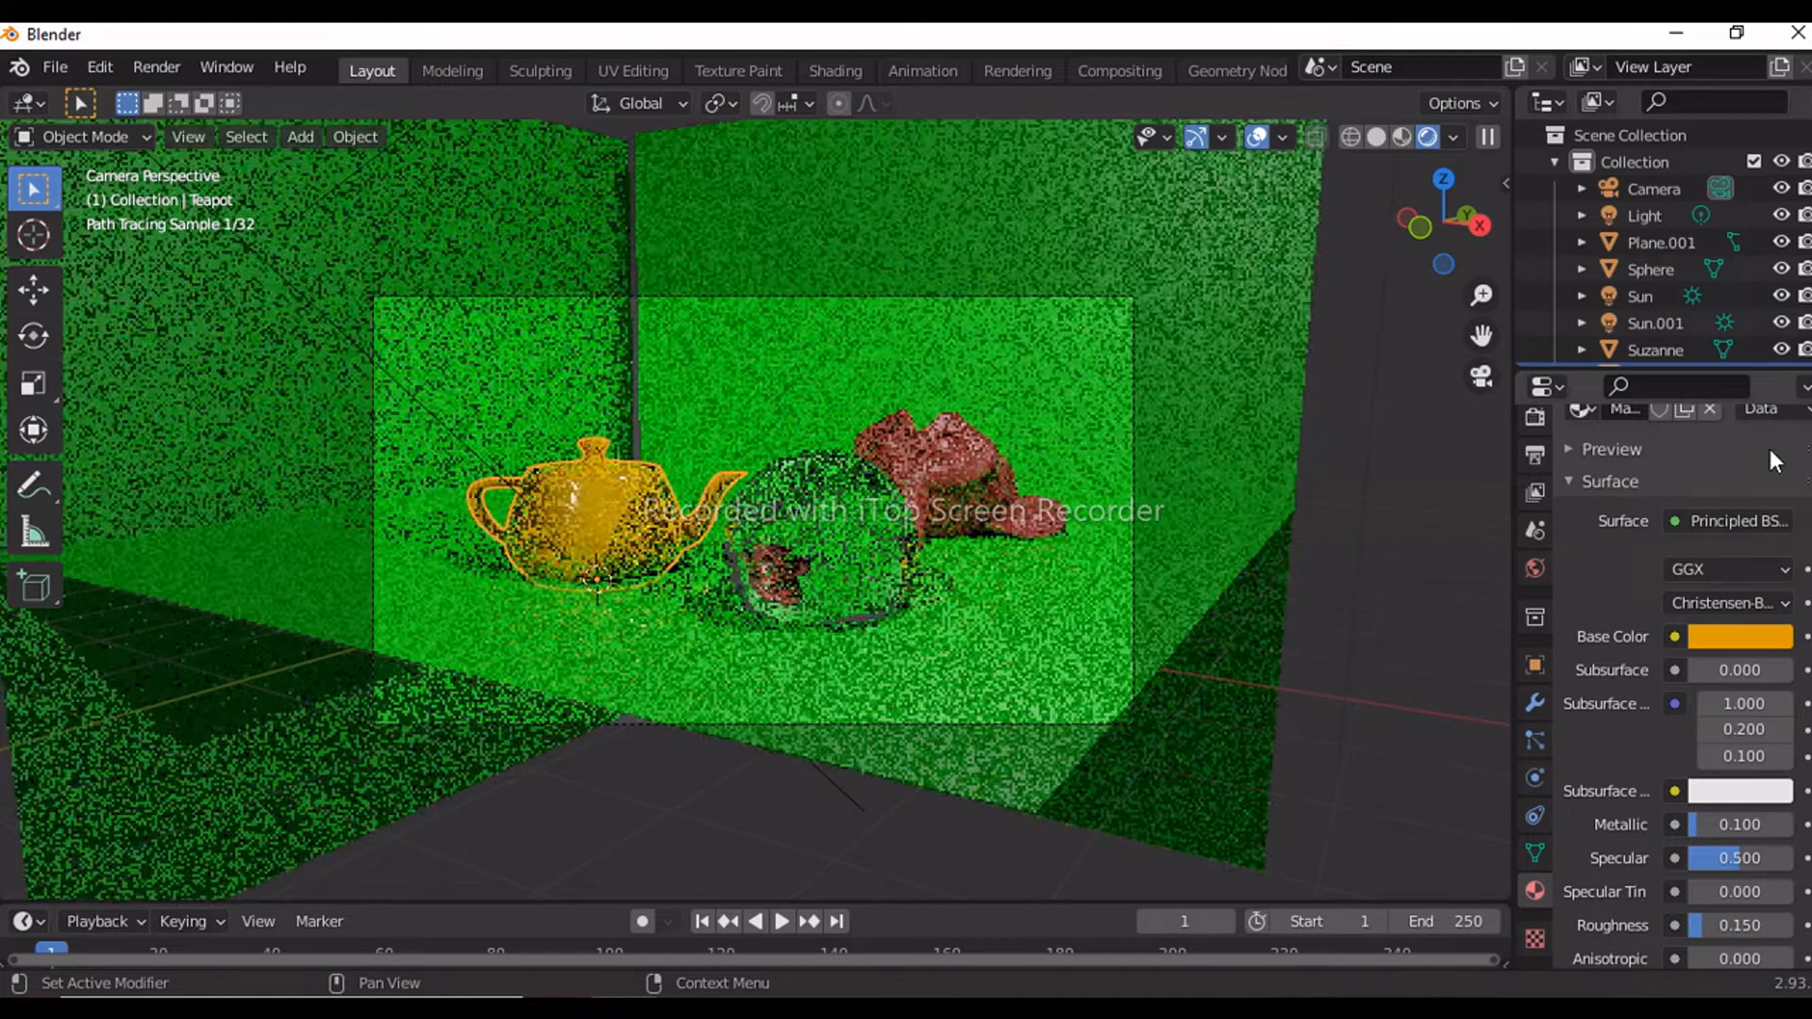
scroll(1718, 772, down, 6)
scroll(1719, 771, down, 3)
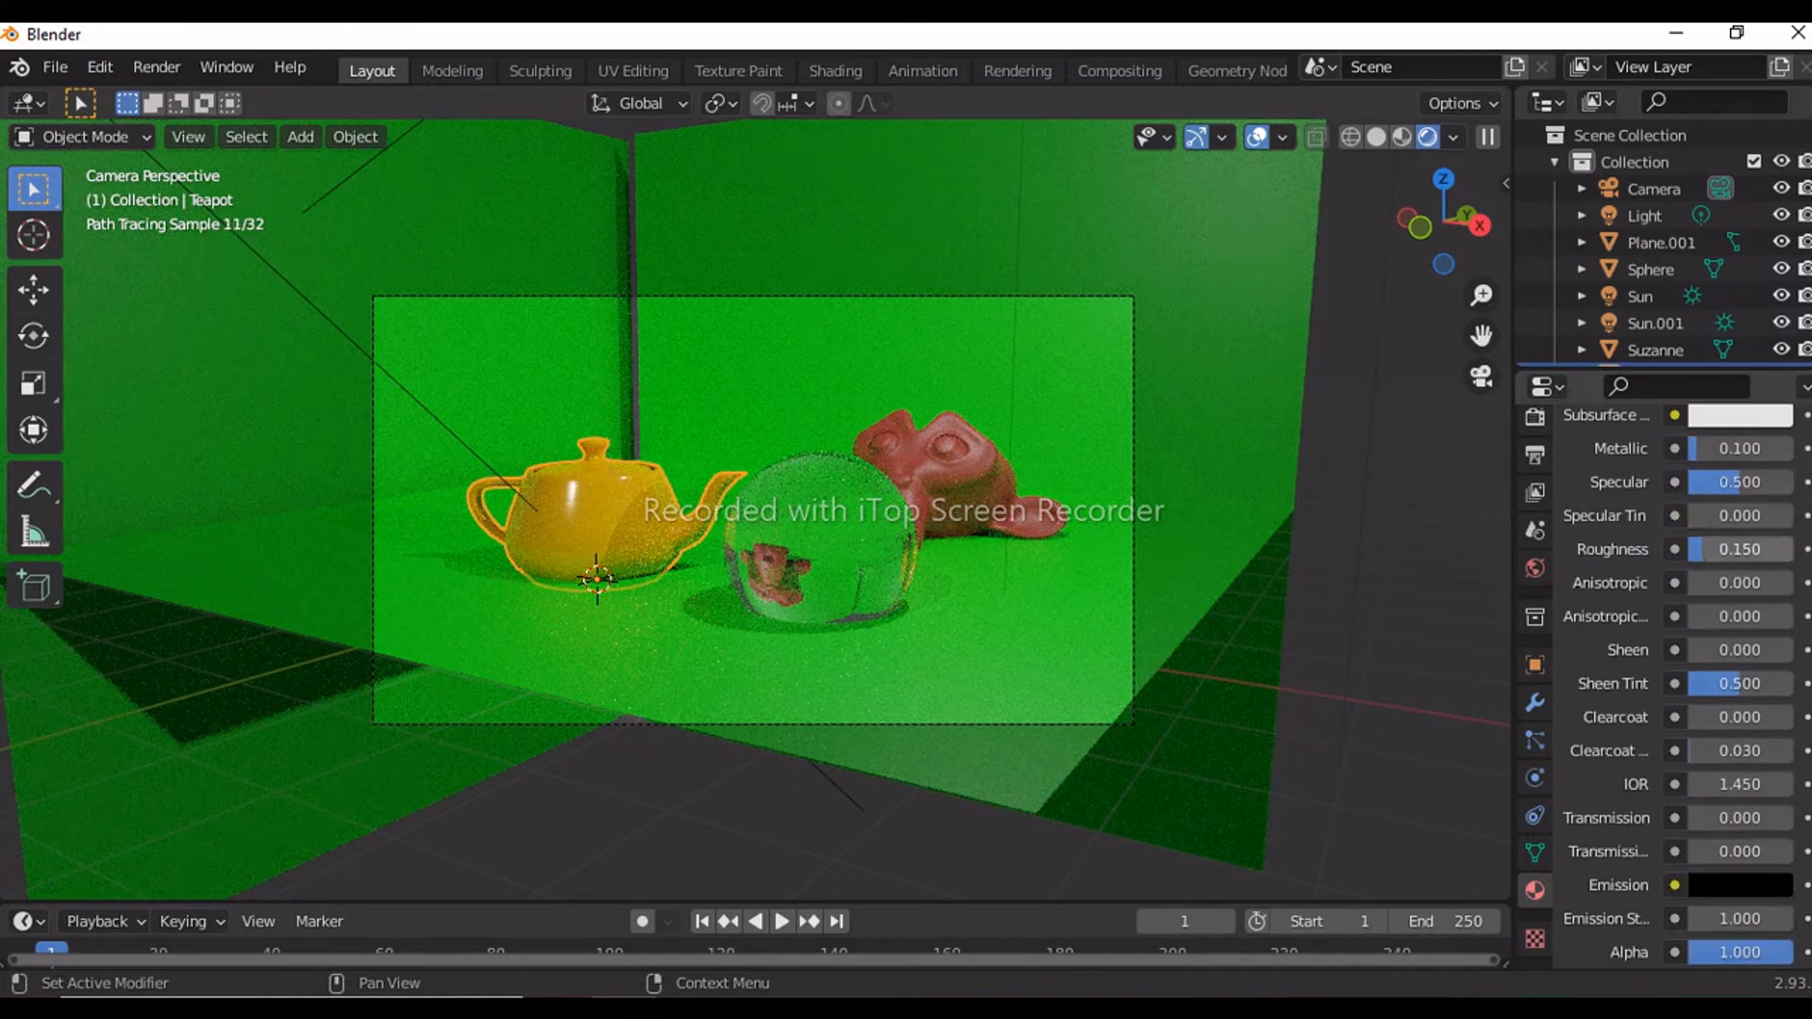
key(Return)
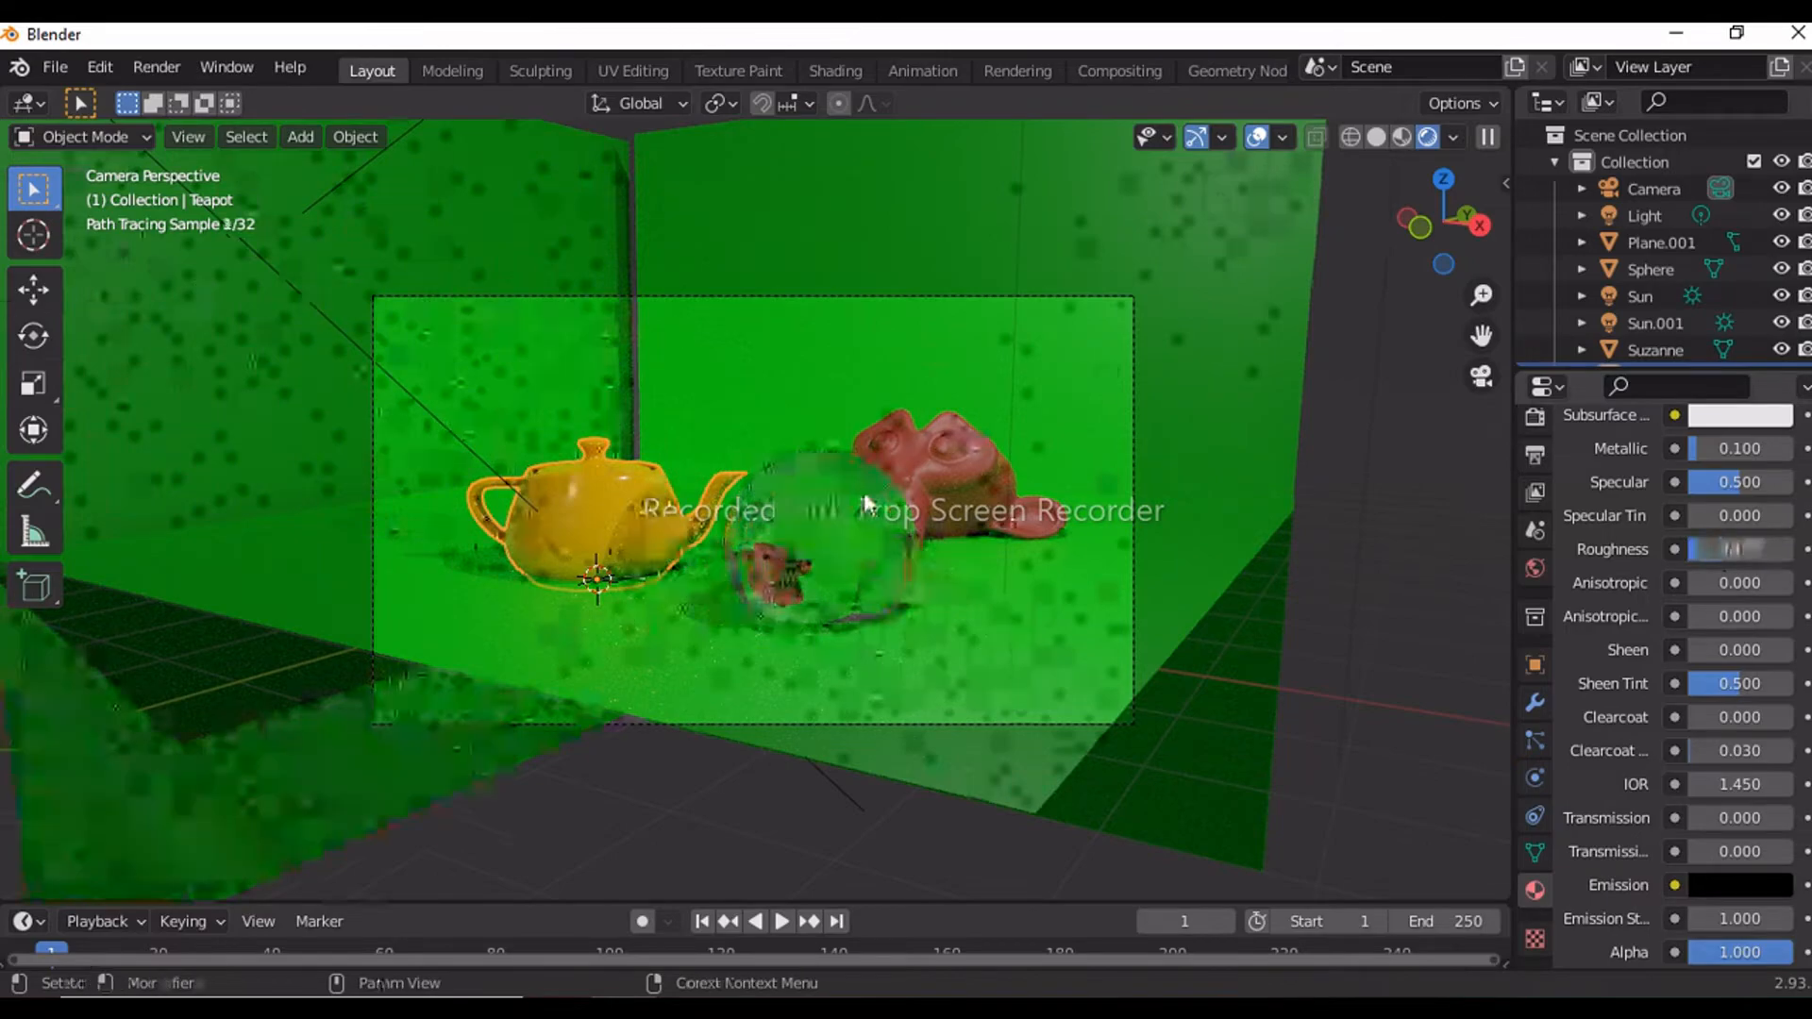
Step: Add a plane at the teapot and raise it along Z until it floats above the lid
key(shift+a)
mouse_move(849, 191)
click(945, 192)
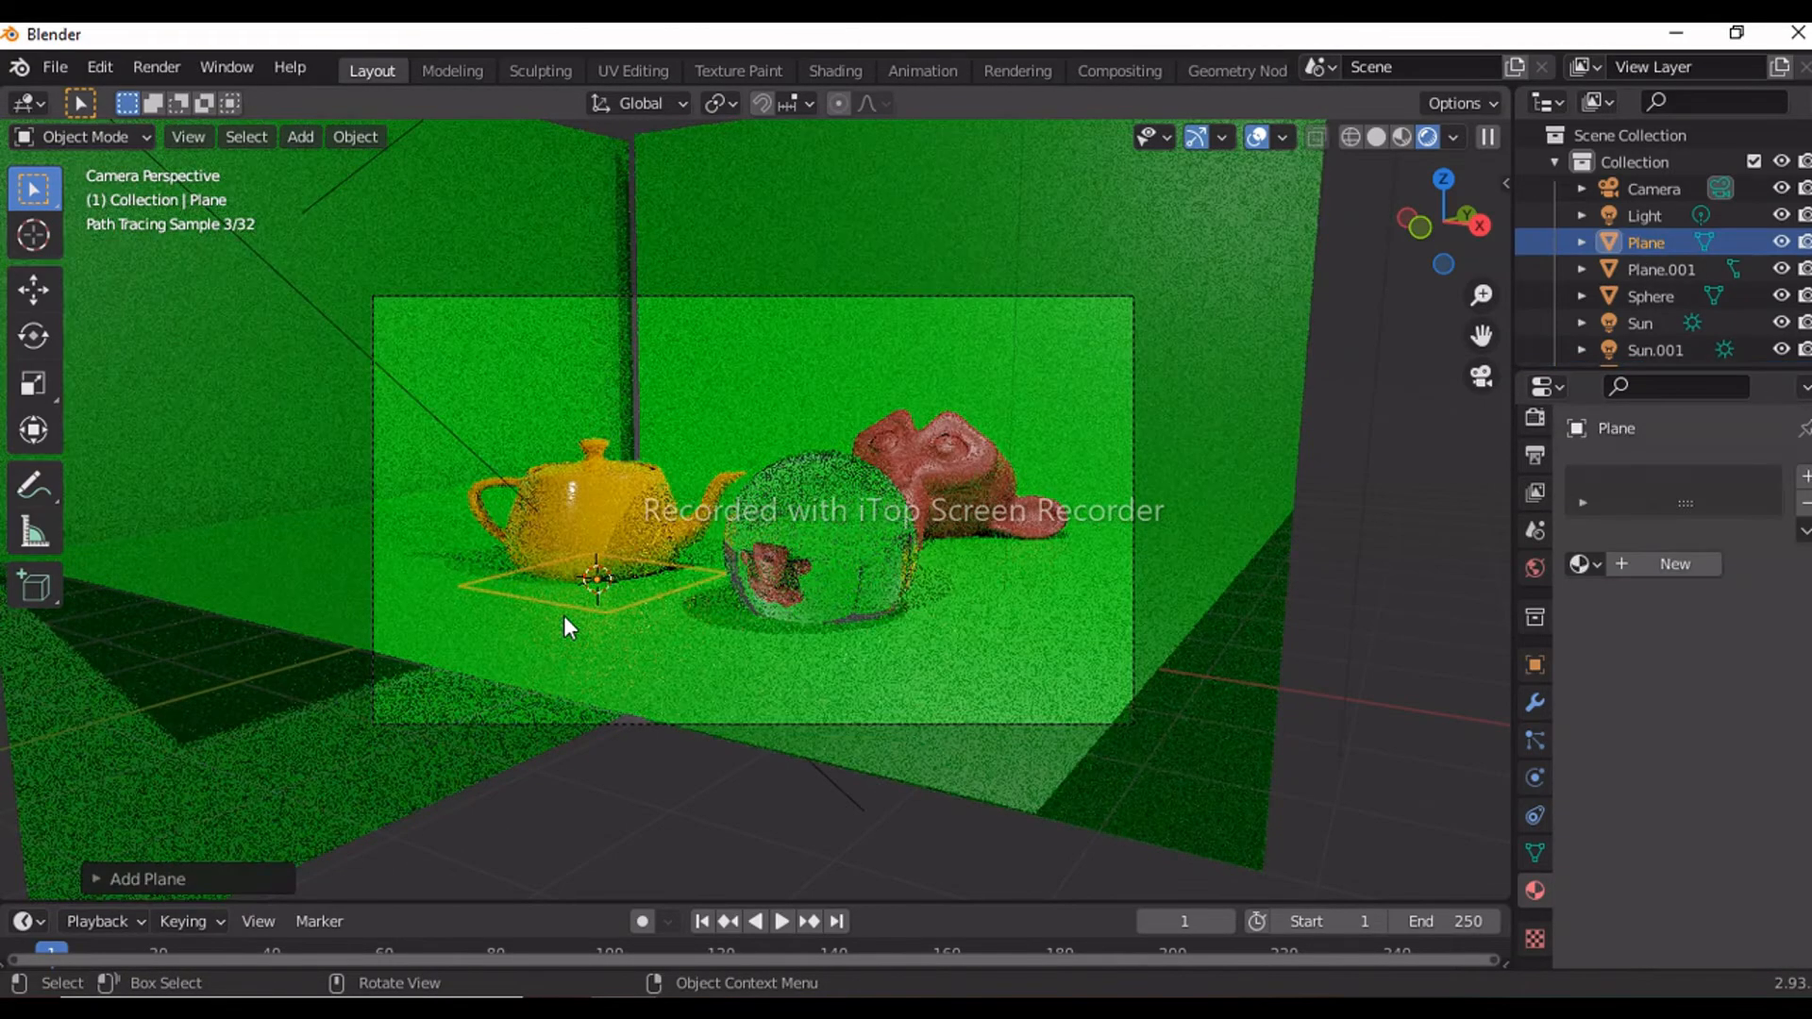
key(g)
key(z)
click(541, 431)
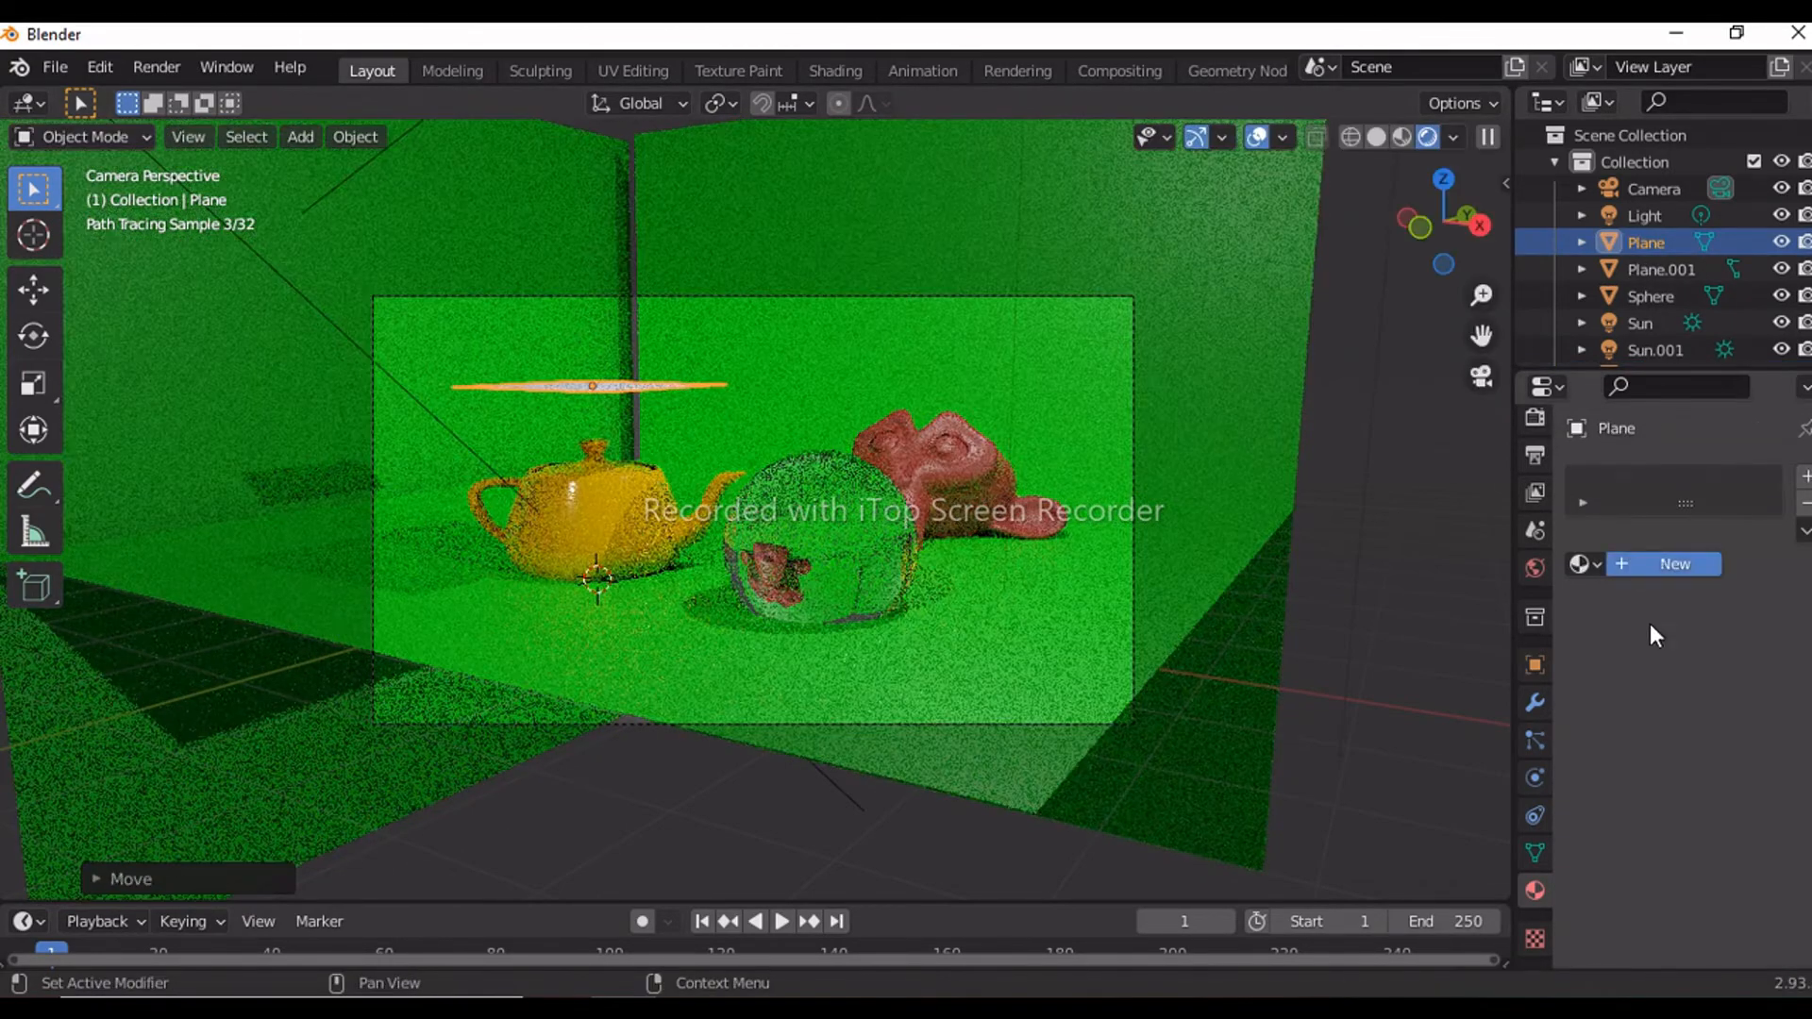
Step: Give the plane above the teapot a new material with an Emission surface and a strength of 81.4
click(1663, 564)
click(1702, 675)
click(1449, 144)
drag(1719, 759, 1804, 758)
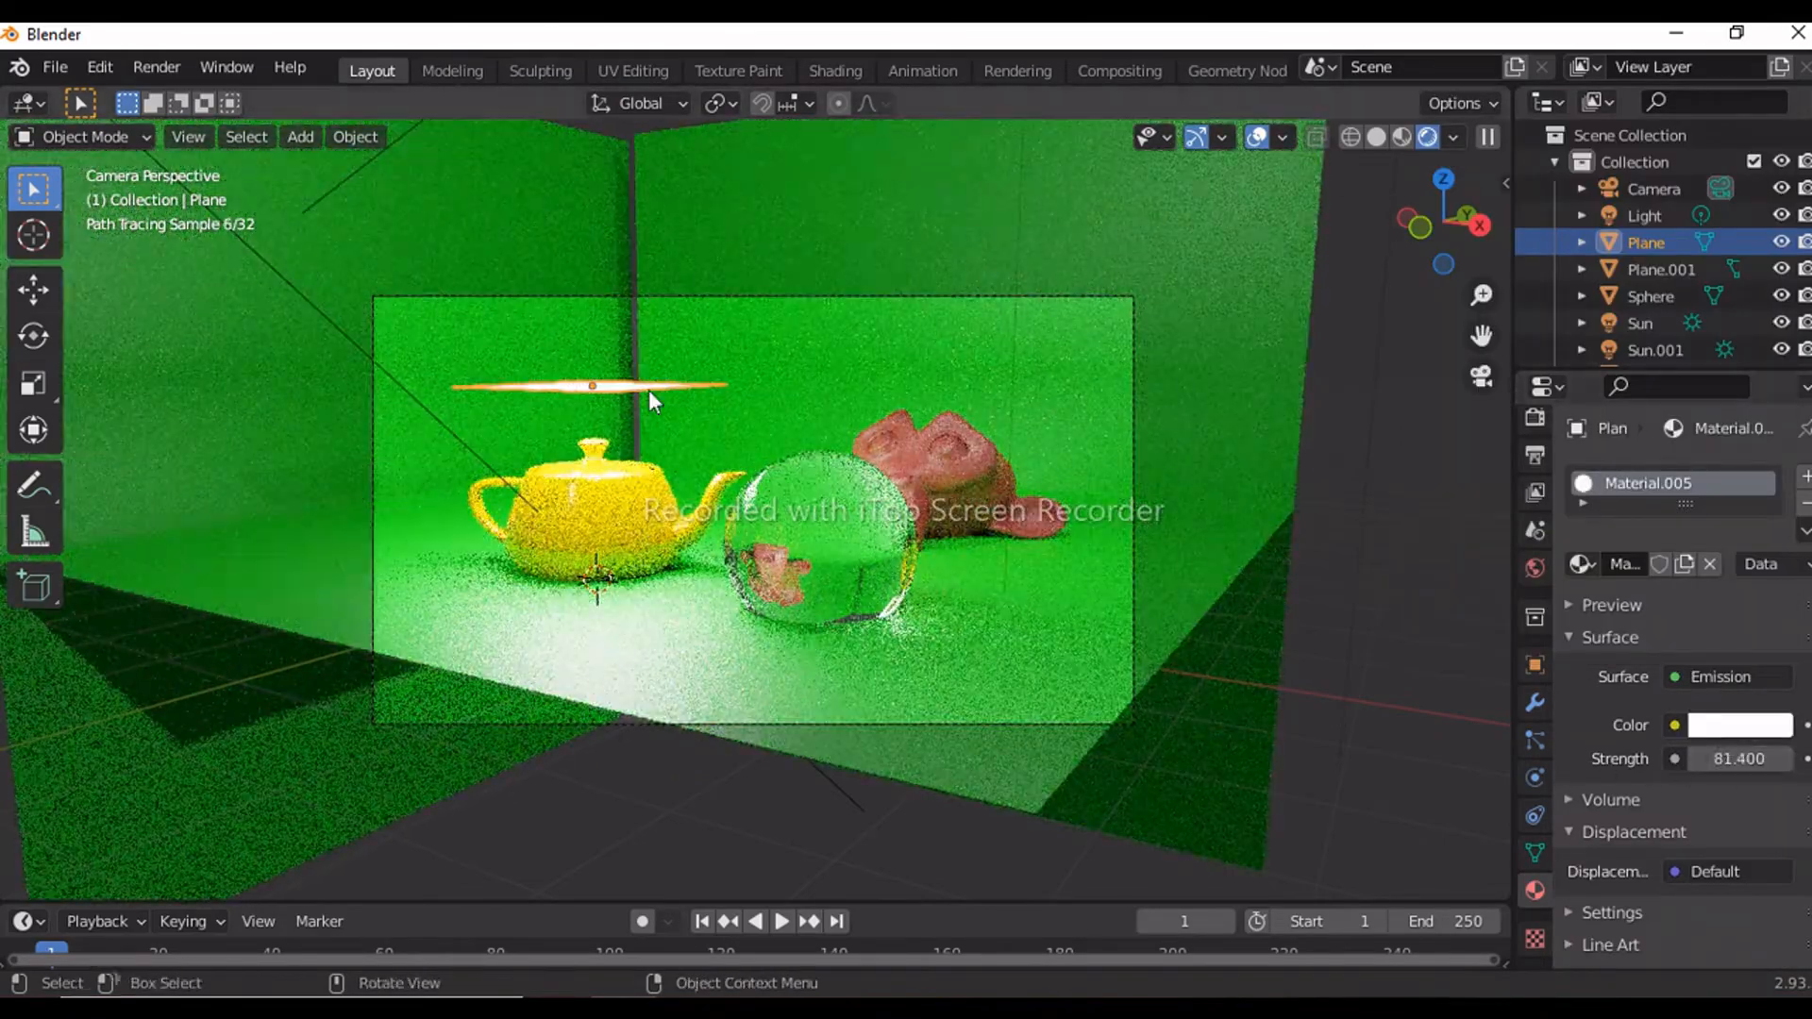
Step: Place the emissive plane beside the teapot's handle, outside the camera frame, tilting it and scaling it down
key(r)
key(x)
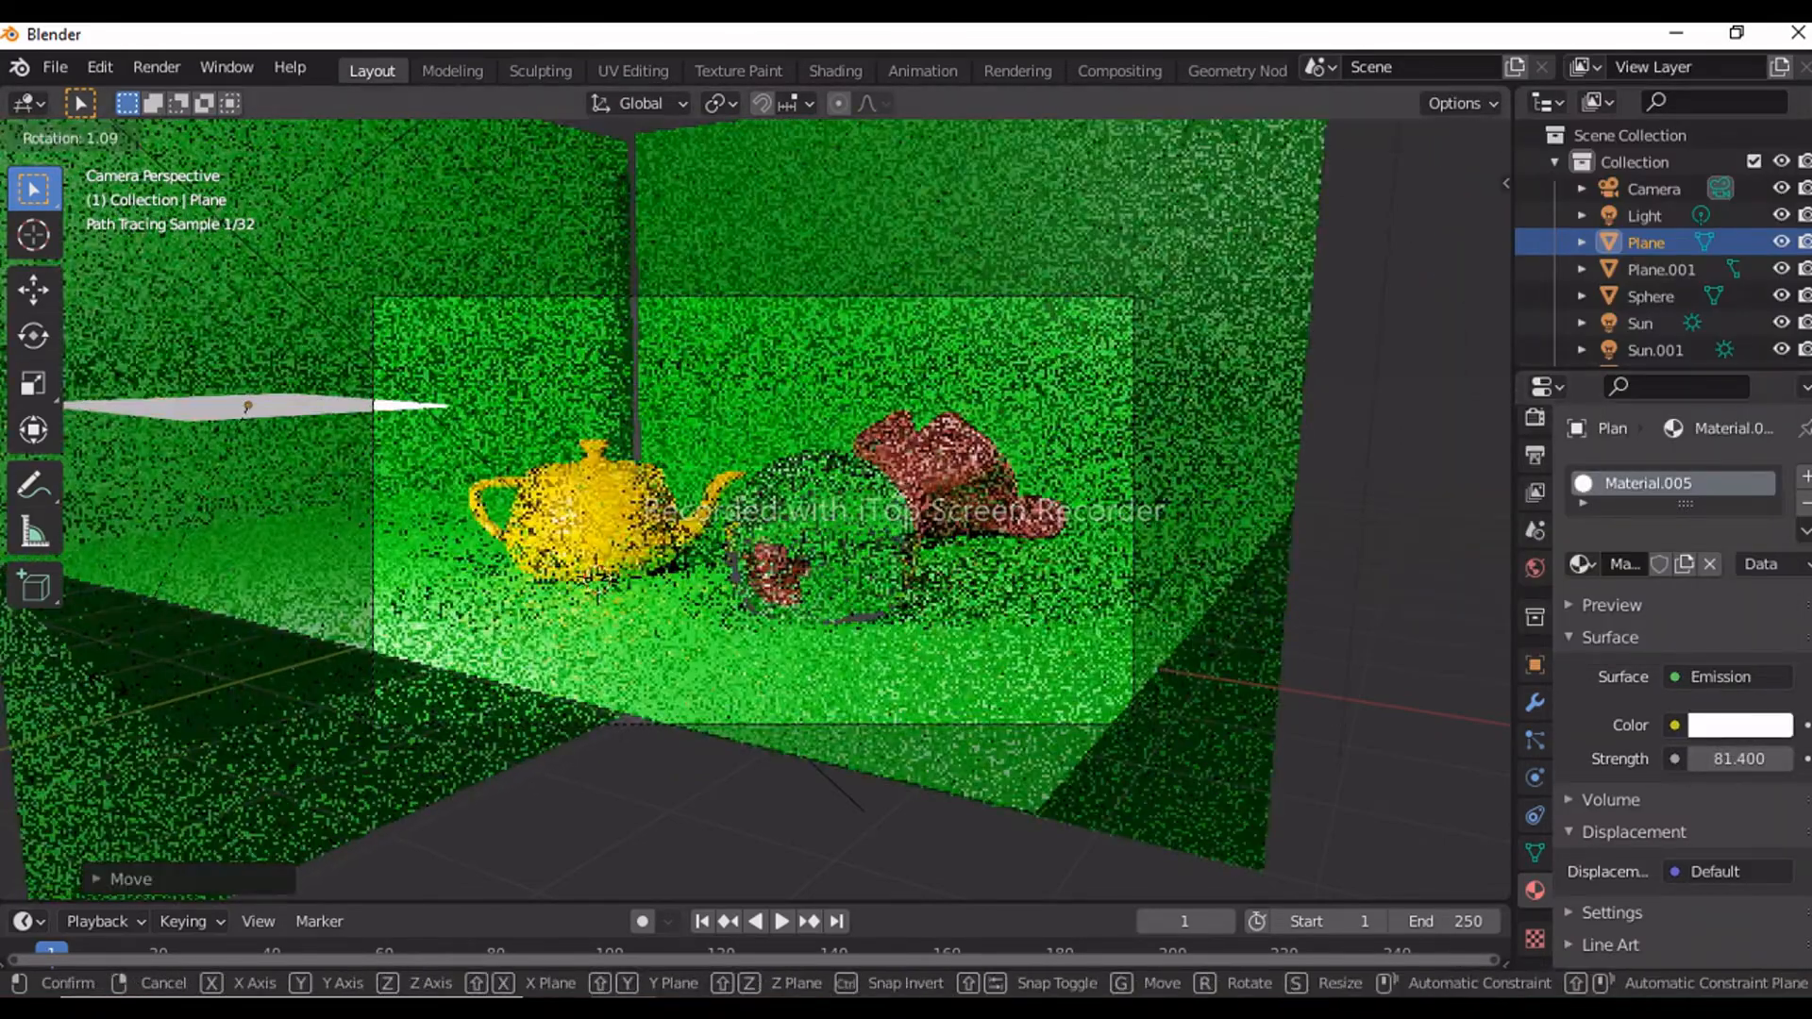
key(Return)
key(s)
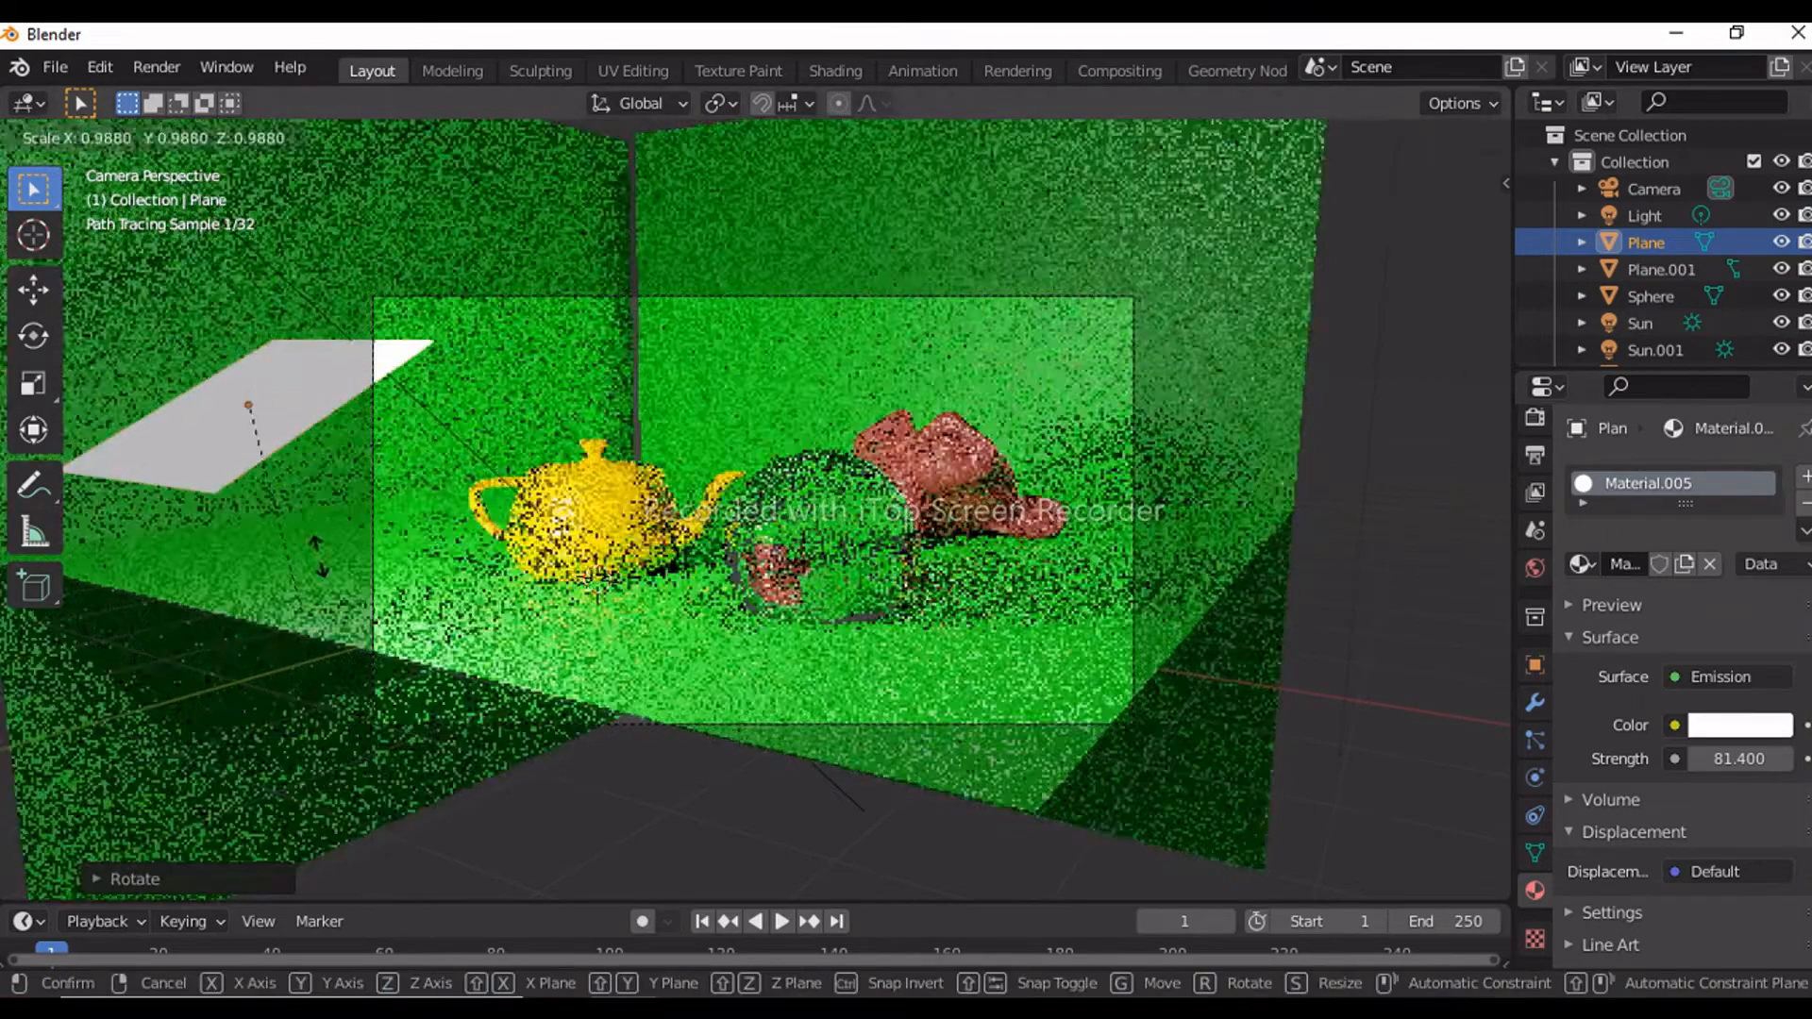
key(Return)
Step: Set the emission strength of the light plane to 70
click(1758, 761)
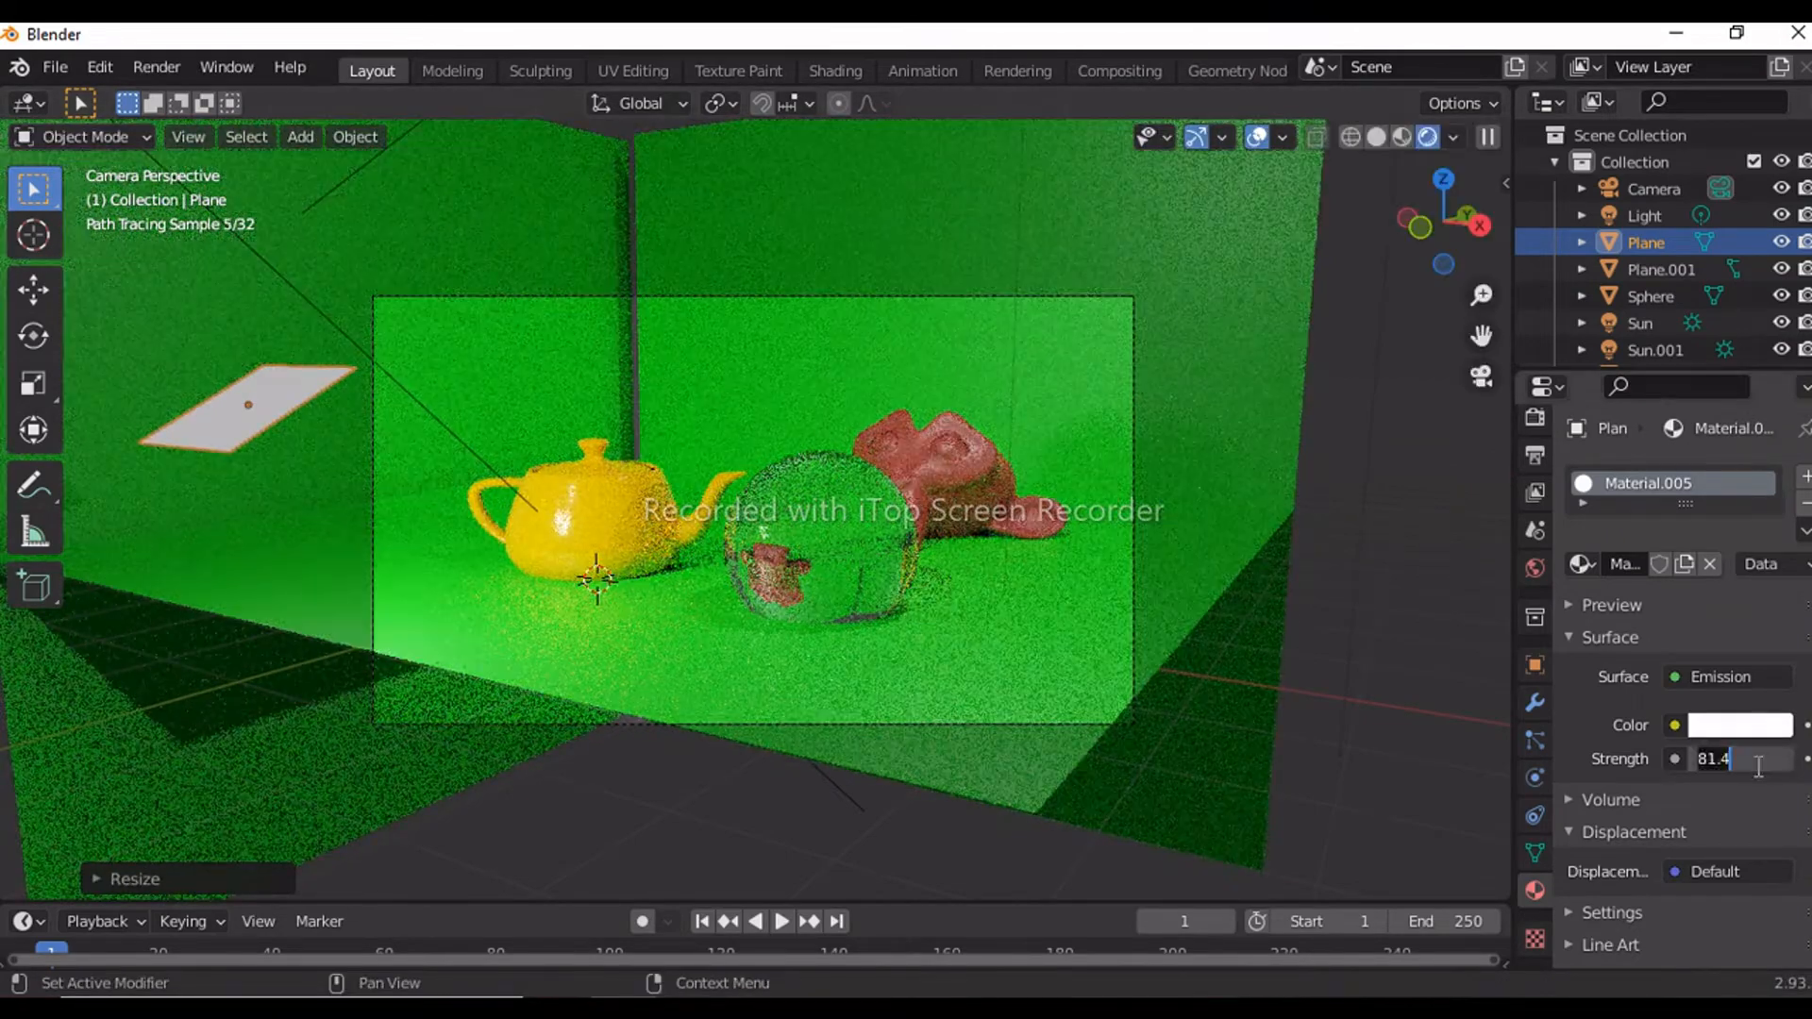
text(70)
key(Return)
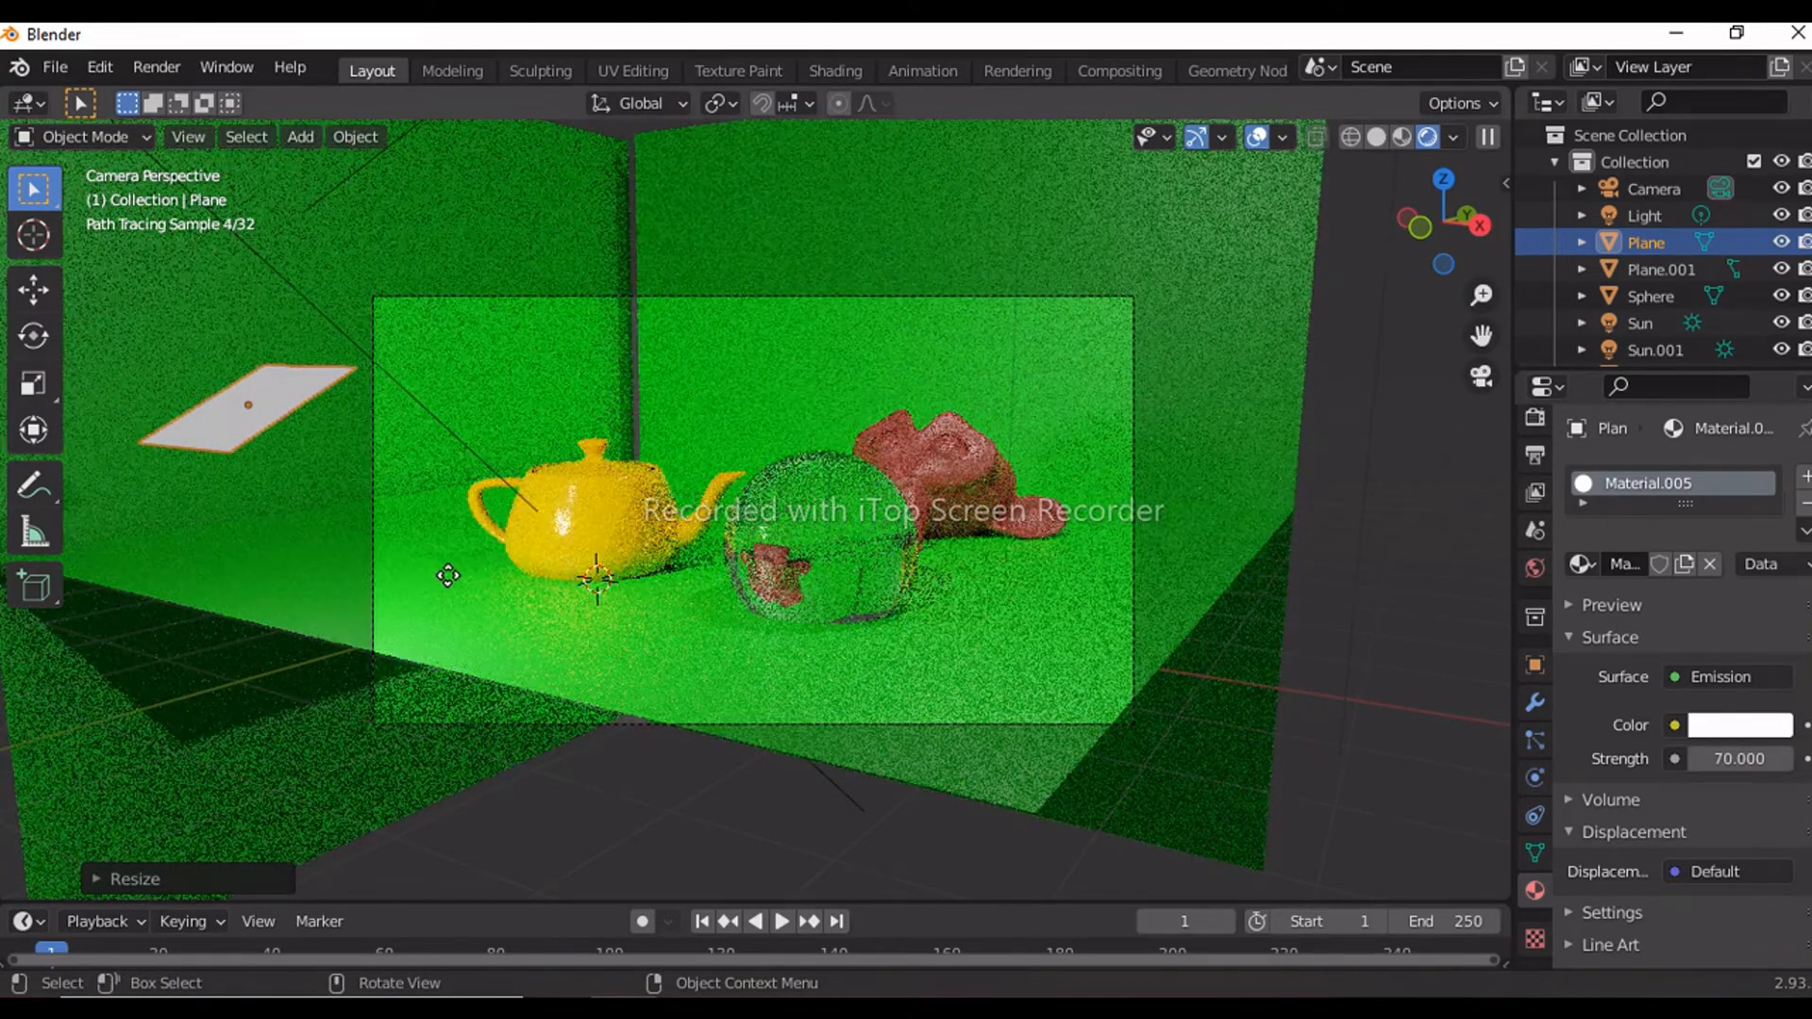
Step: Reposition the light plane outside the camera frame and rotate it about X to face the teapot
key(g)
click(586, 579)
key(g)
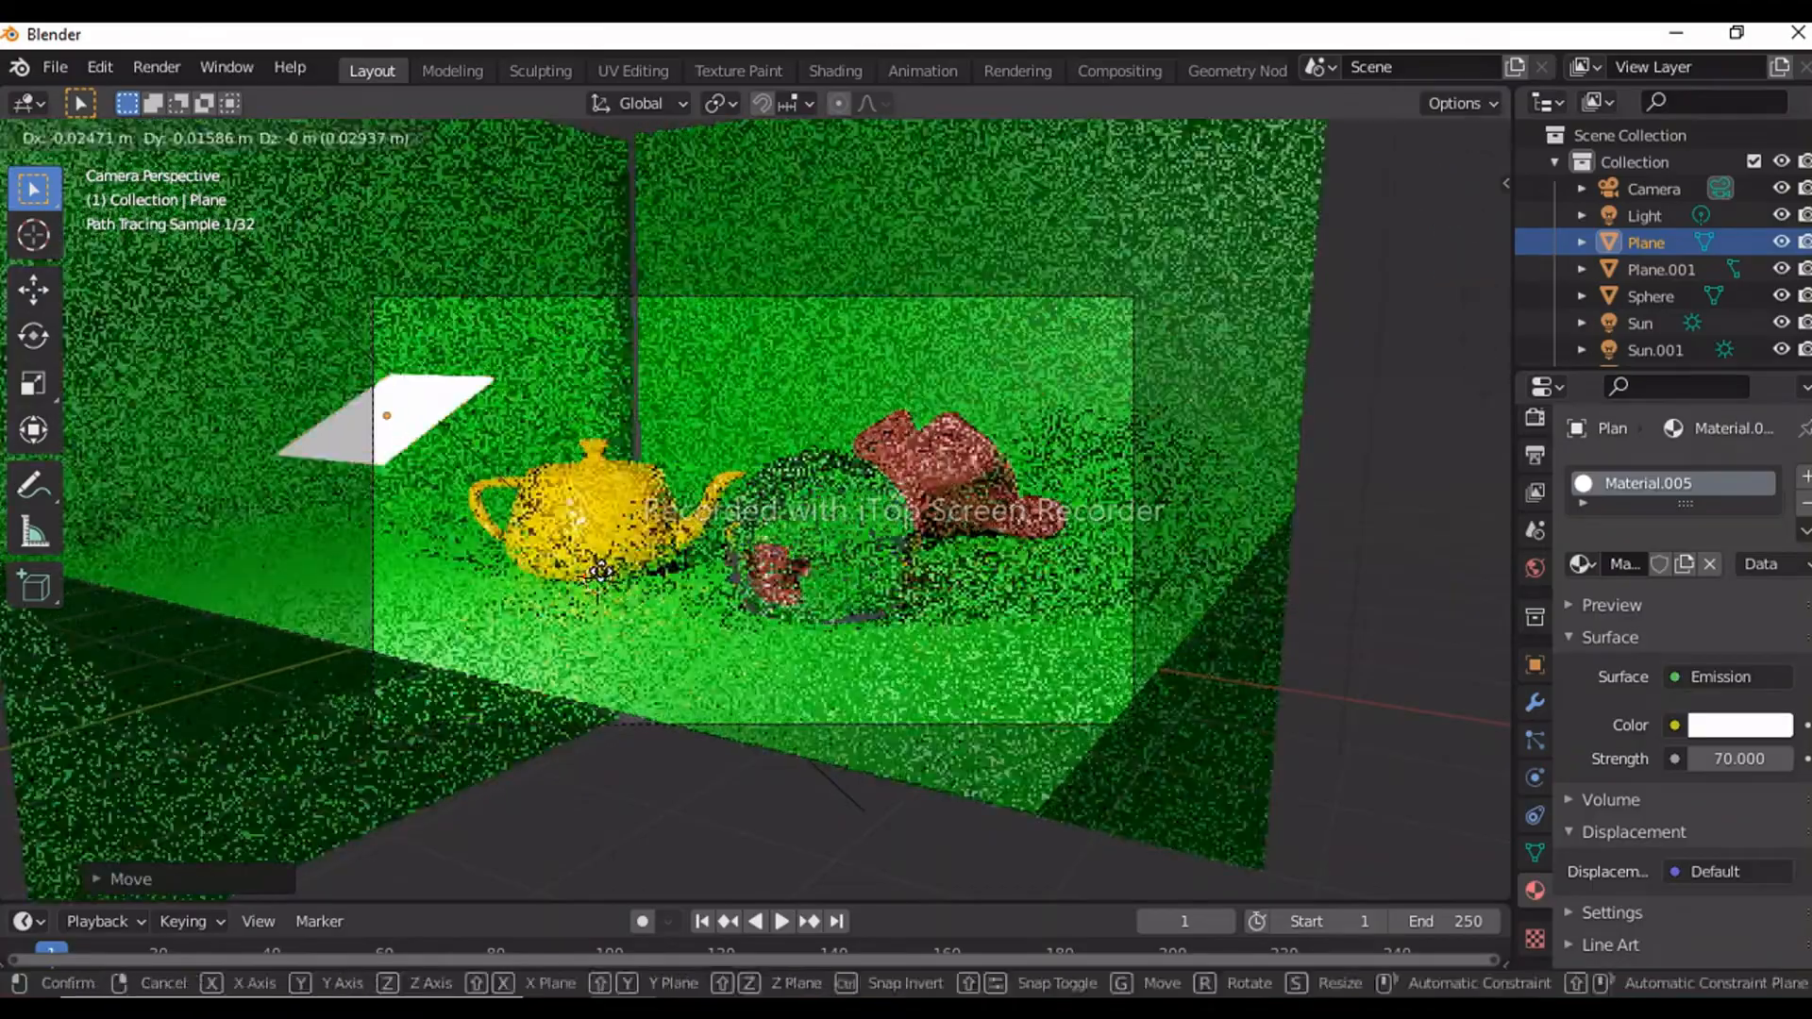
key(r)
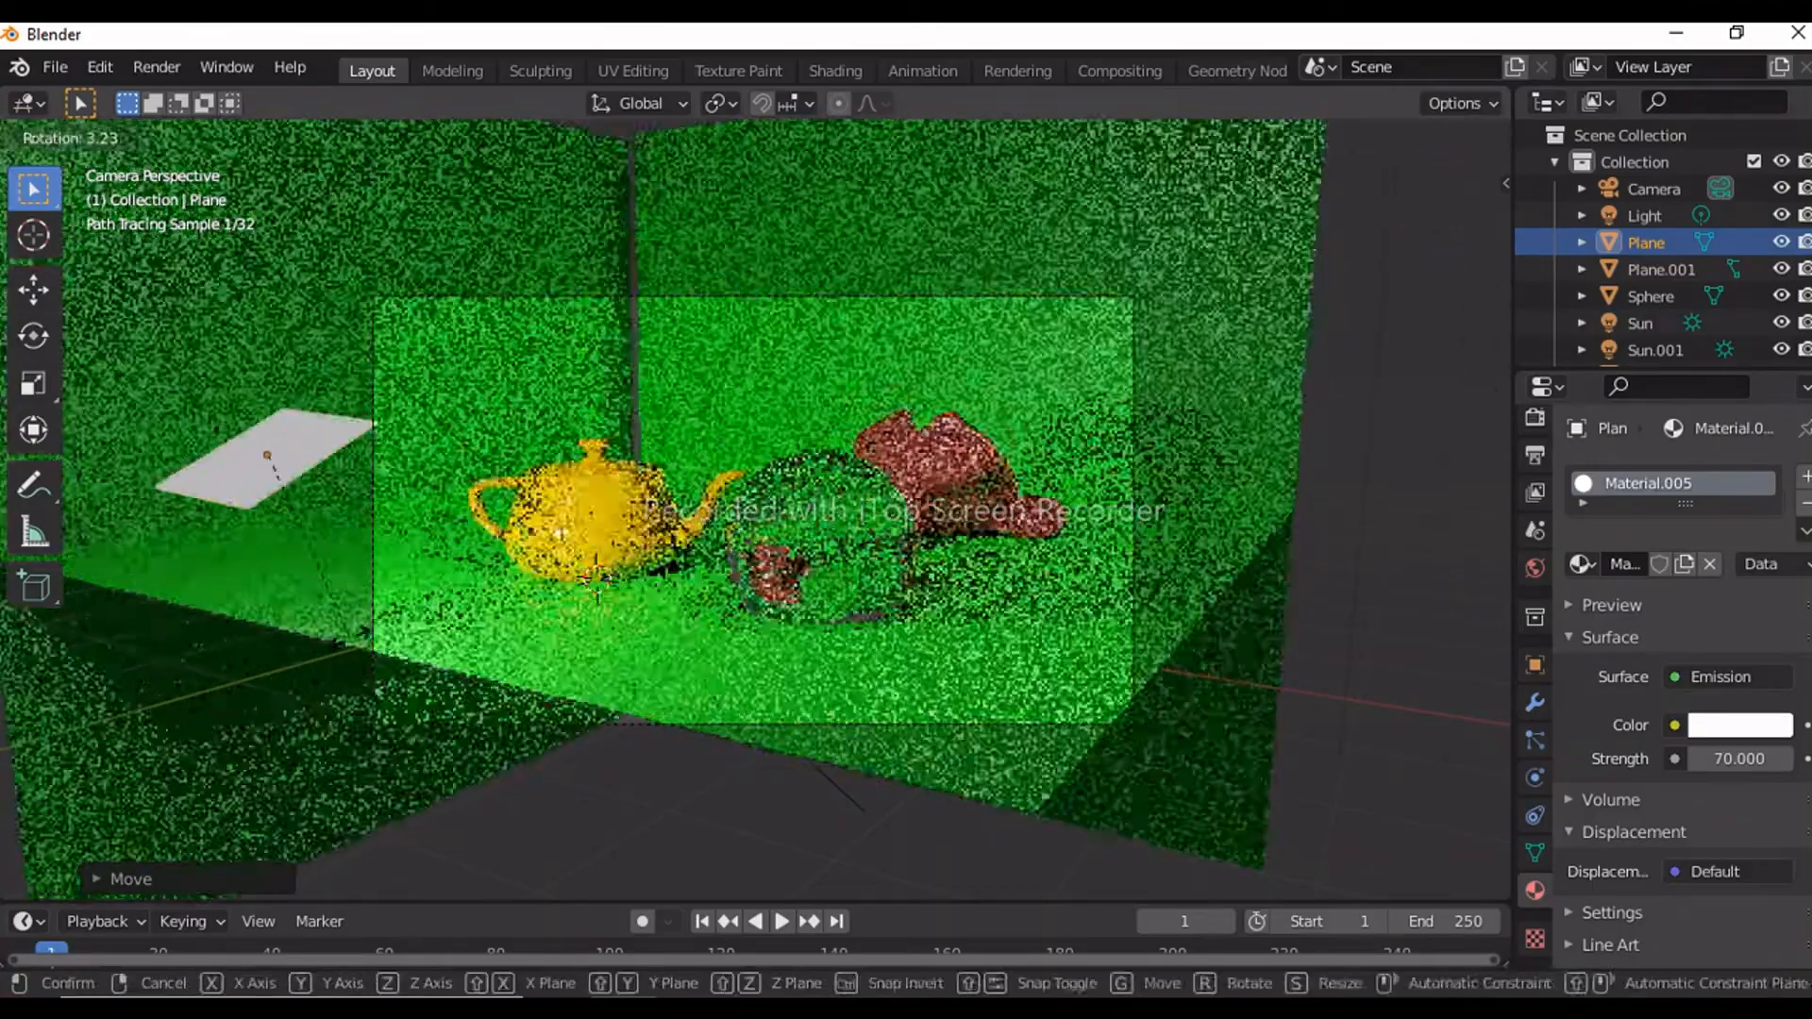
key(x)
click(341, 631)
key(r)
key(x)
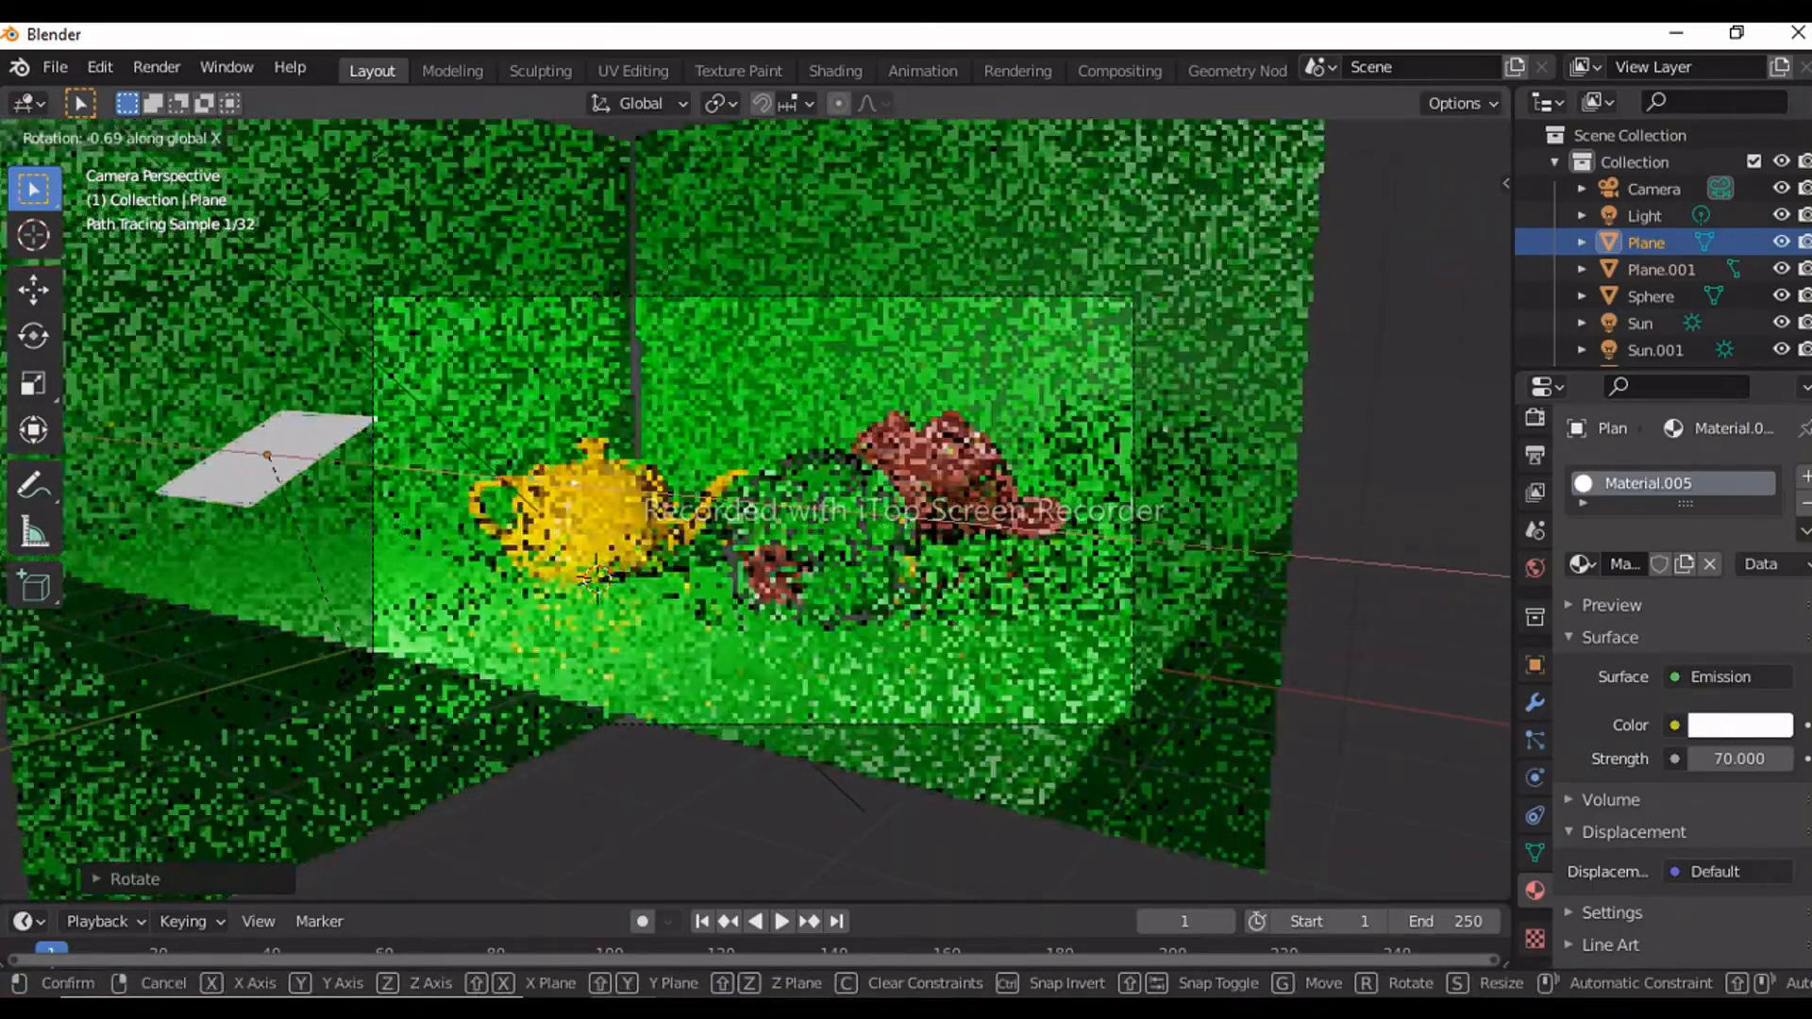
click(583, 674)
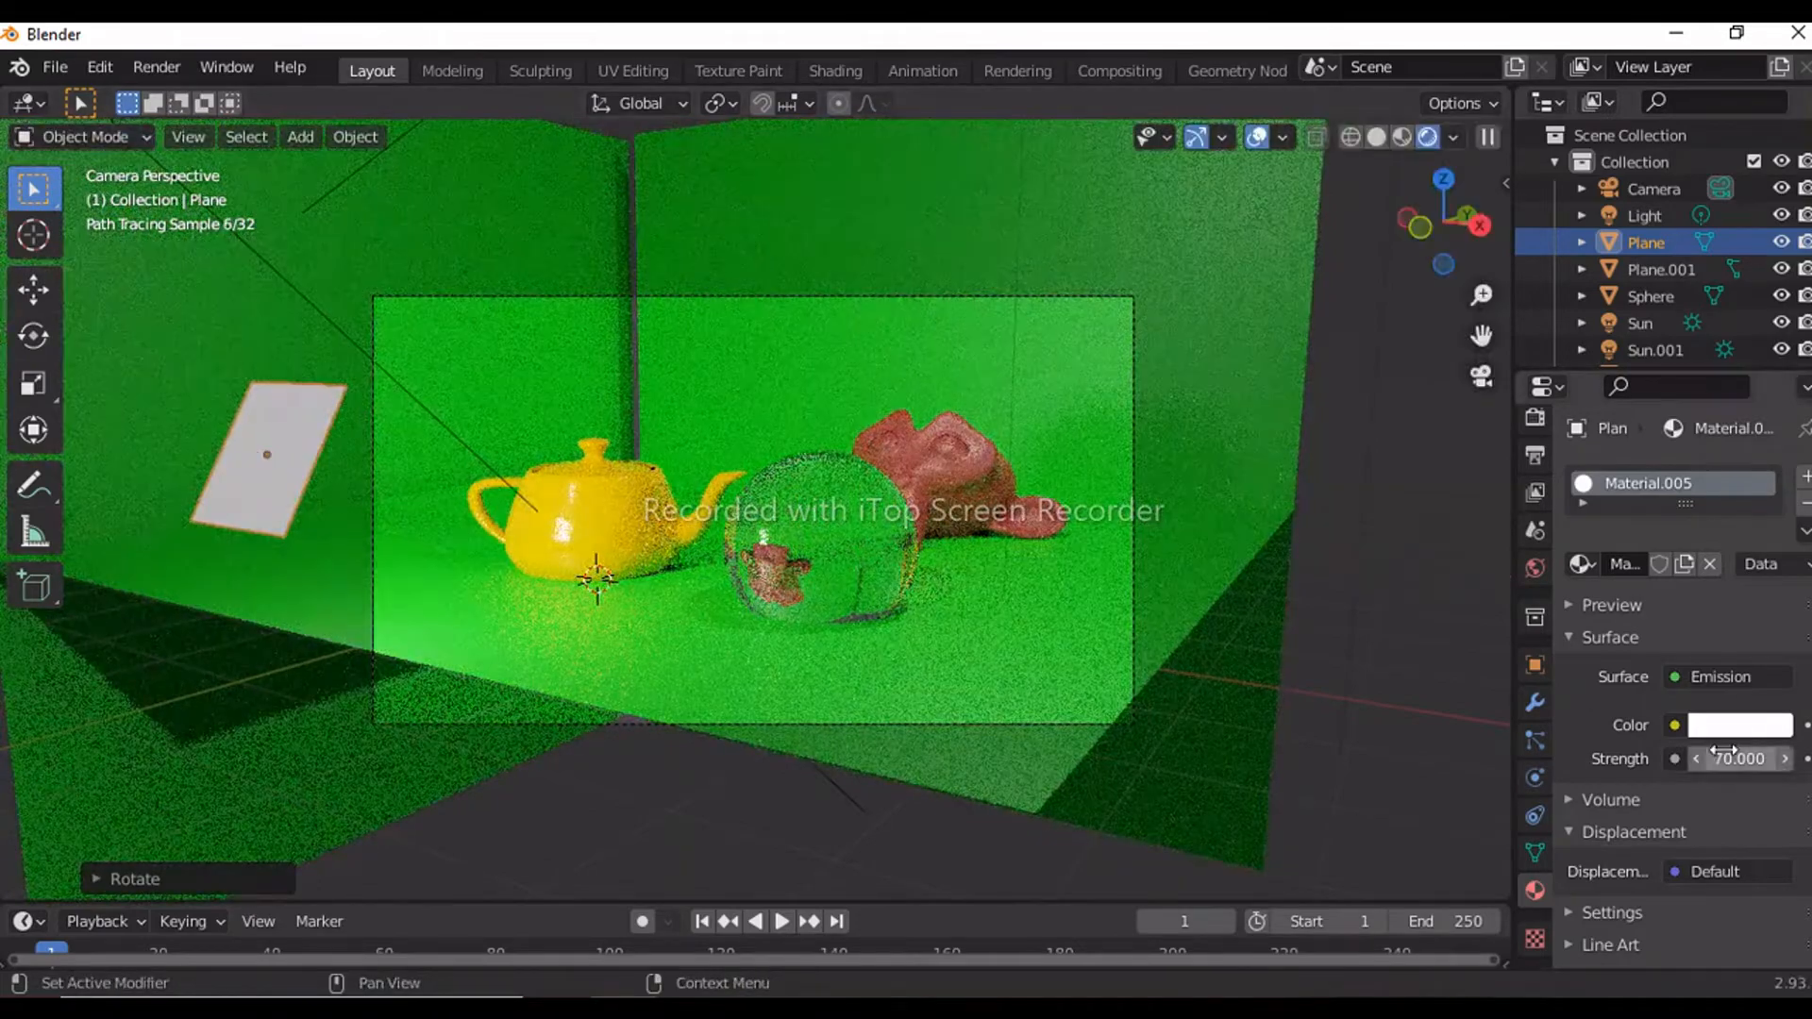
click(1726, 725)
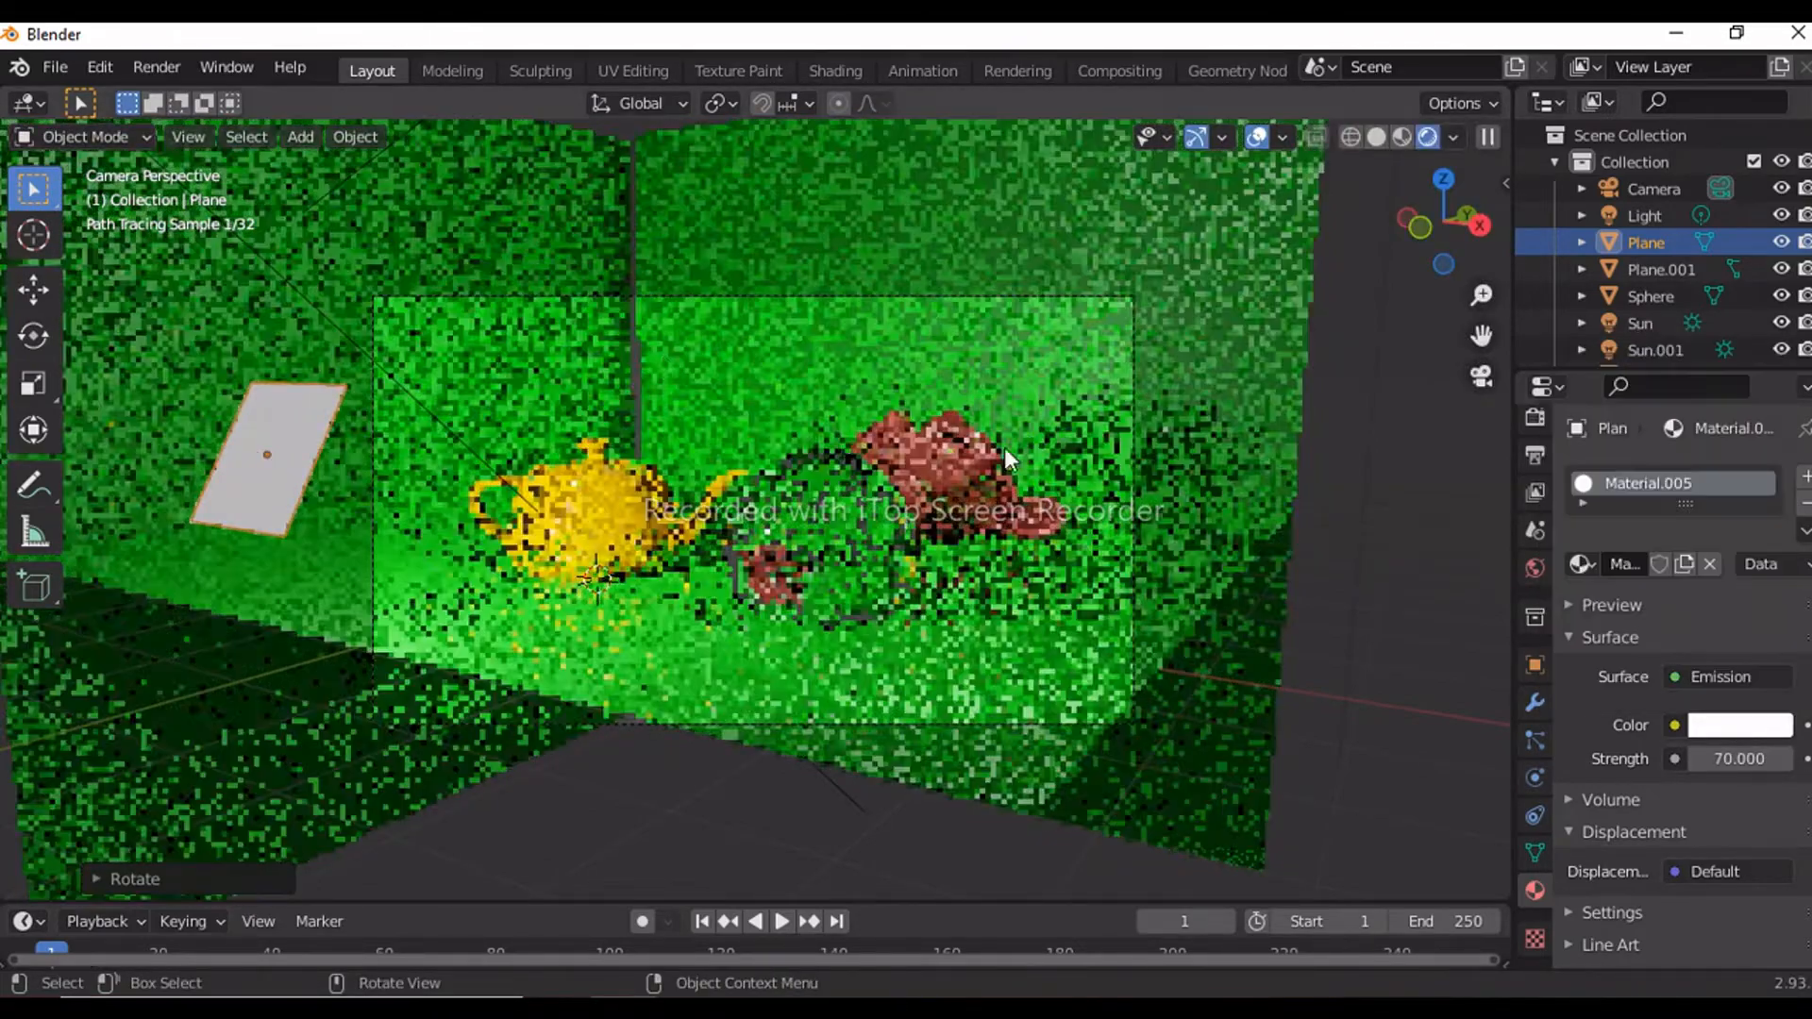
Step: Duplicate the light plane about 6.4 m away on the monkey's side and rotate the copy about 41 degrees around Z
key(shift+d)
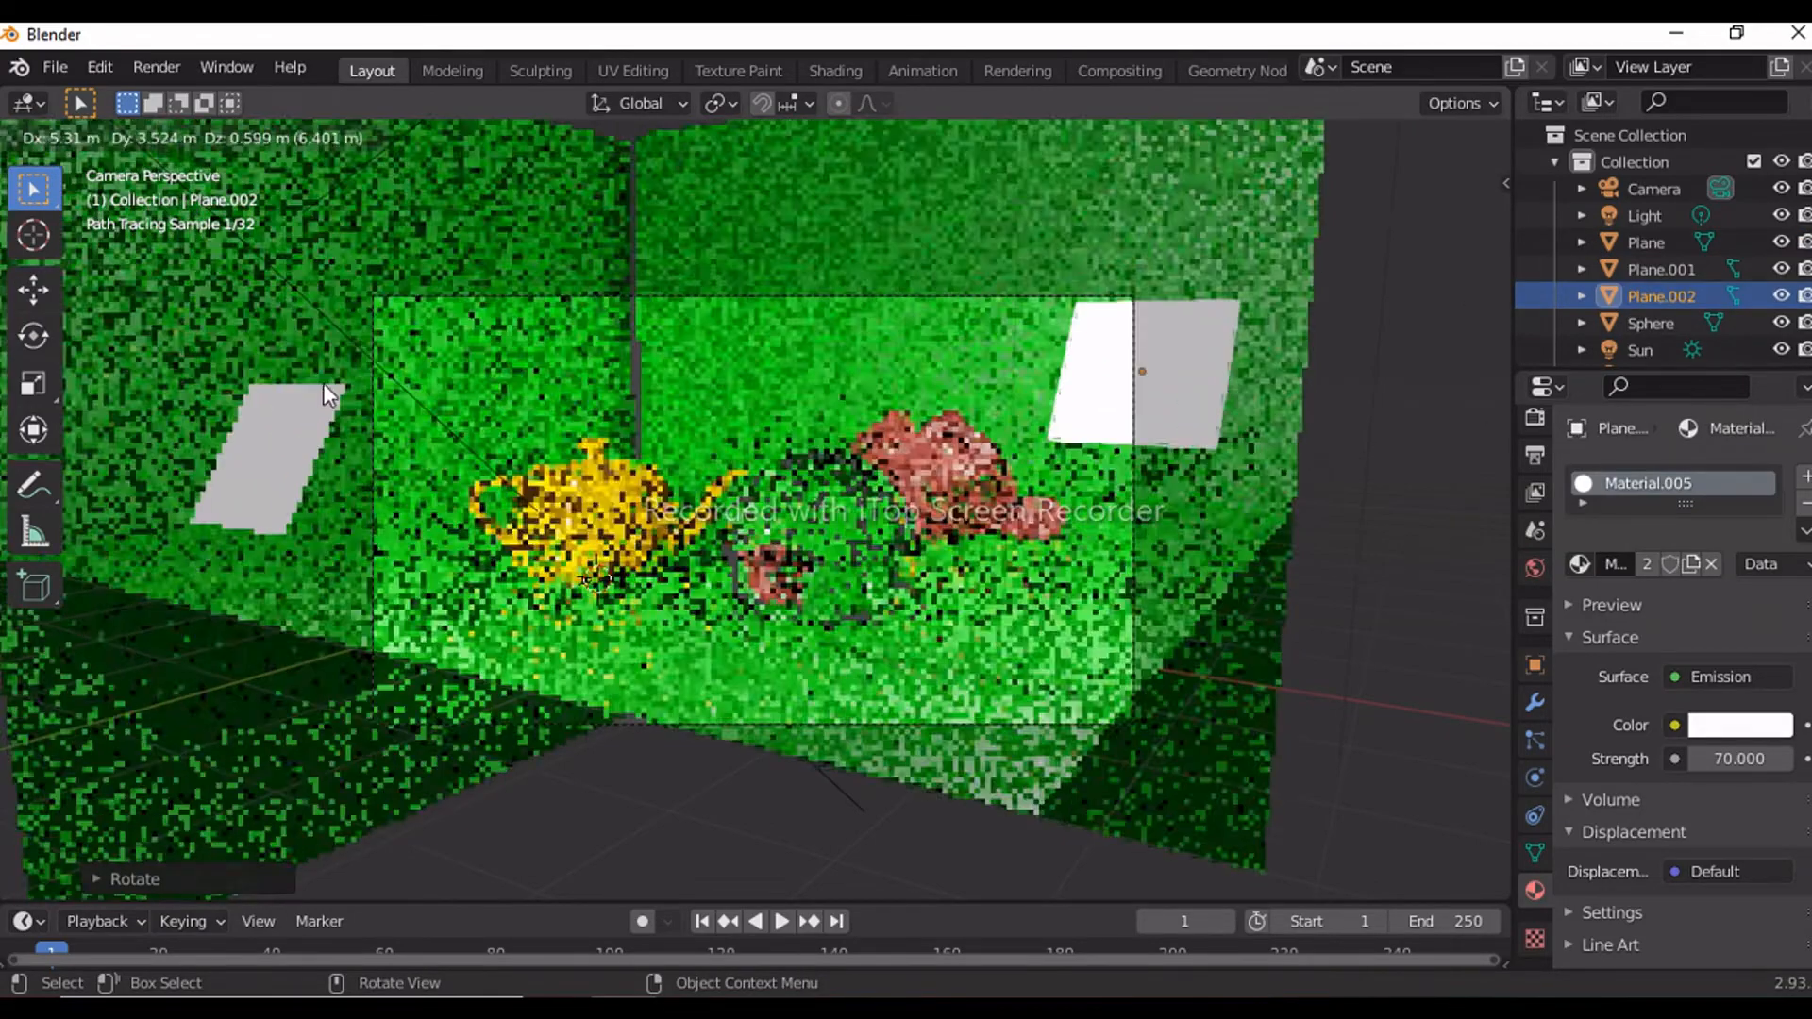
click(323, 383)
click(1377, 137)
middle_drag(794, 470, 687, 536)
key(r)
key(x)
key(z)
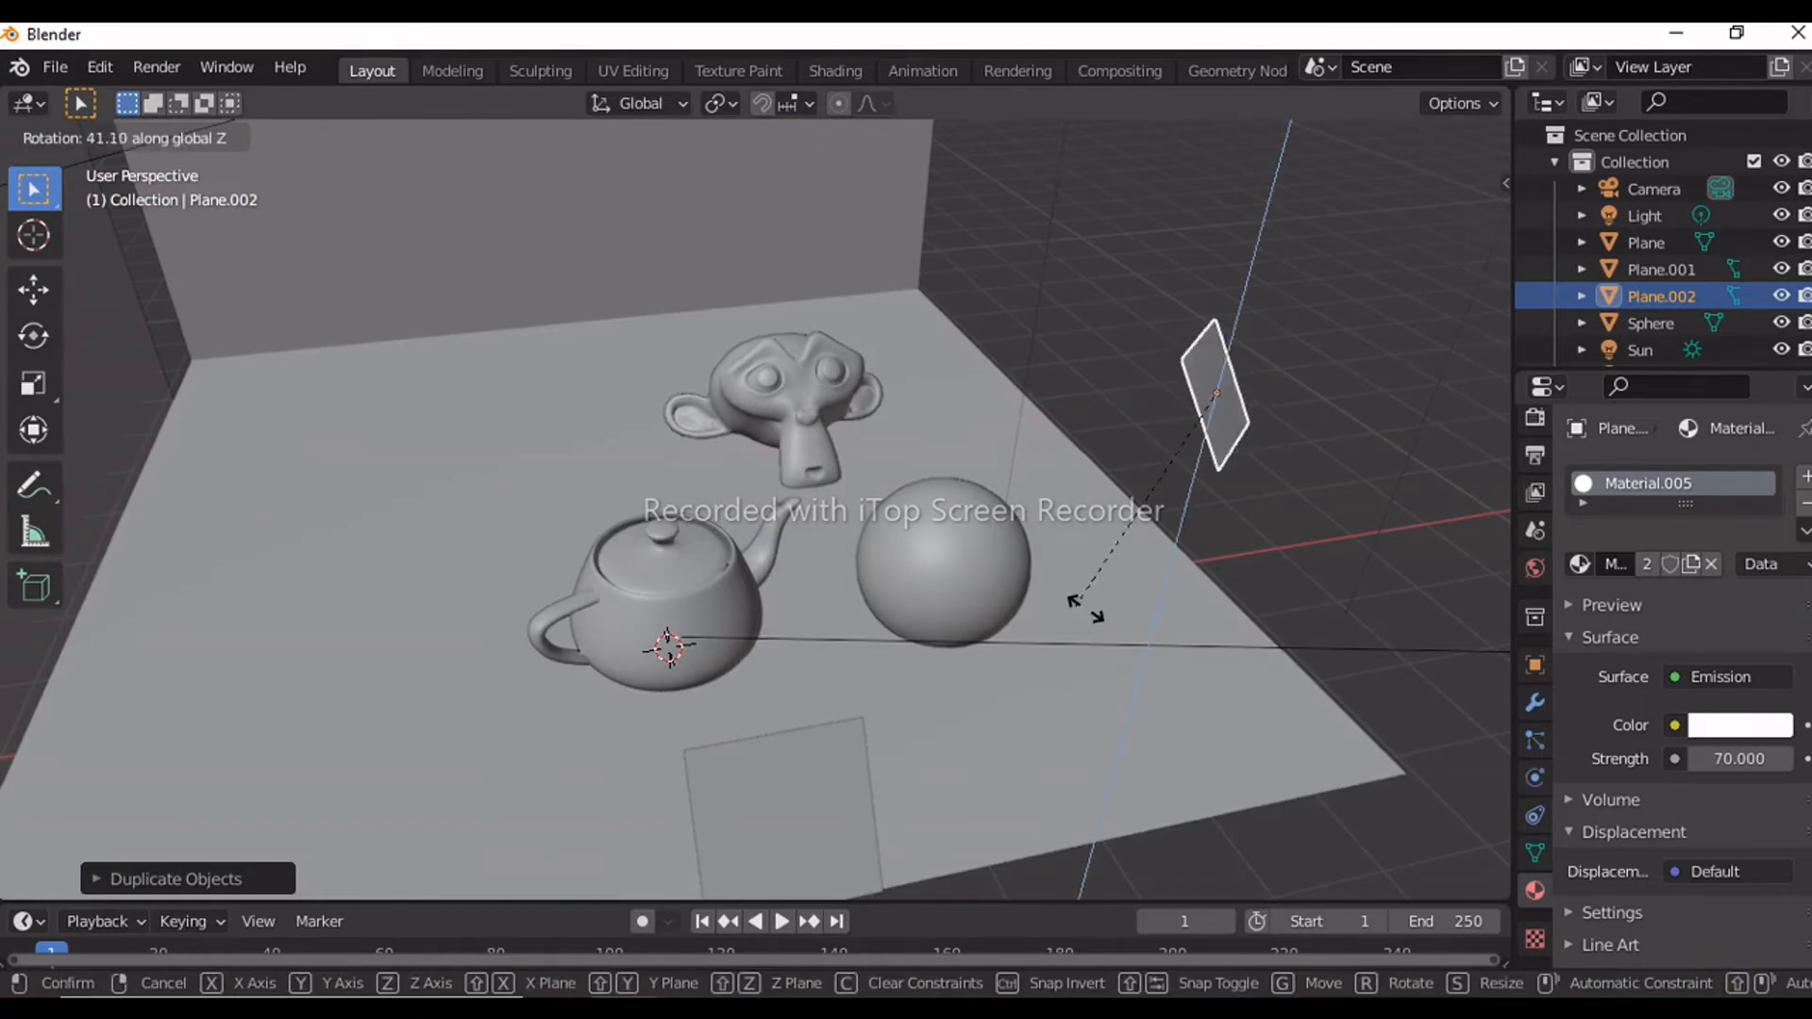
click(1074, 604)
Step: Move the duplicated light plane just outside the camera frame beside the monkey and tilt it toward the objects
key(g)
click(1019, 506)
click(1472, 377)
key(g)
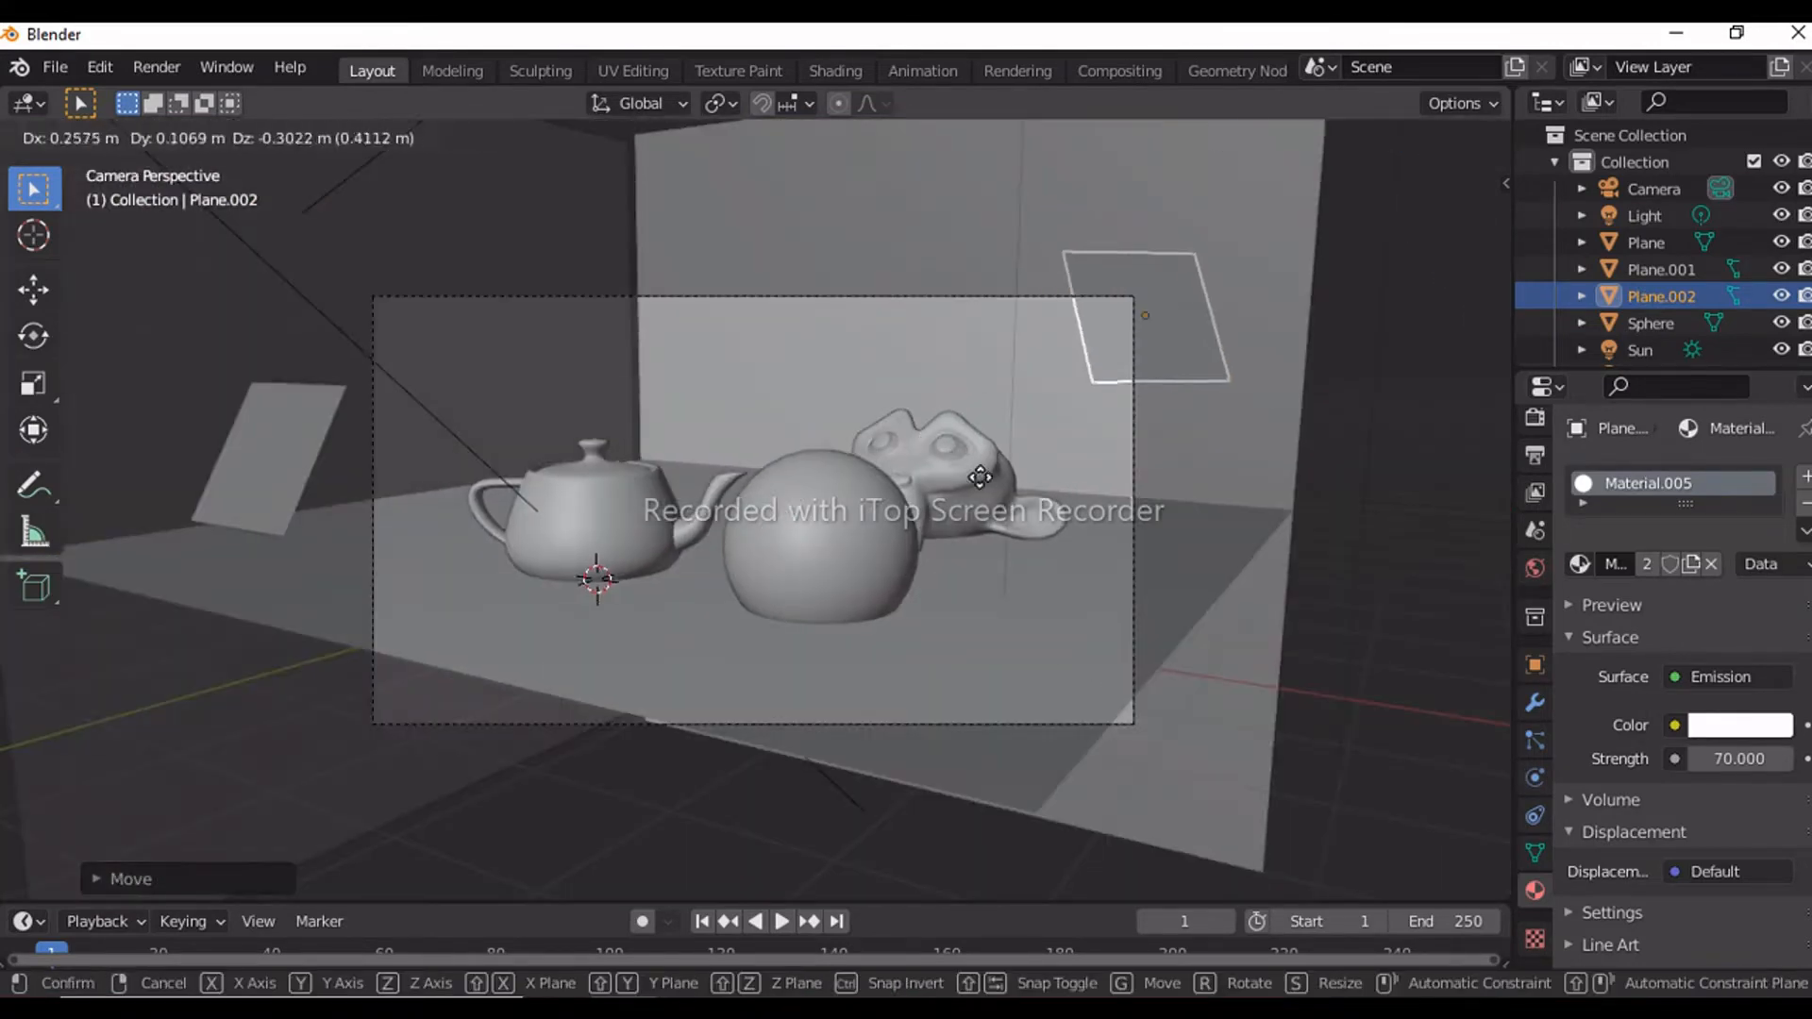
key(r)
key(x)
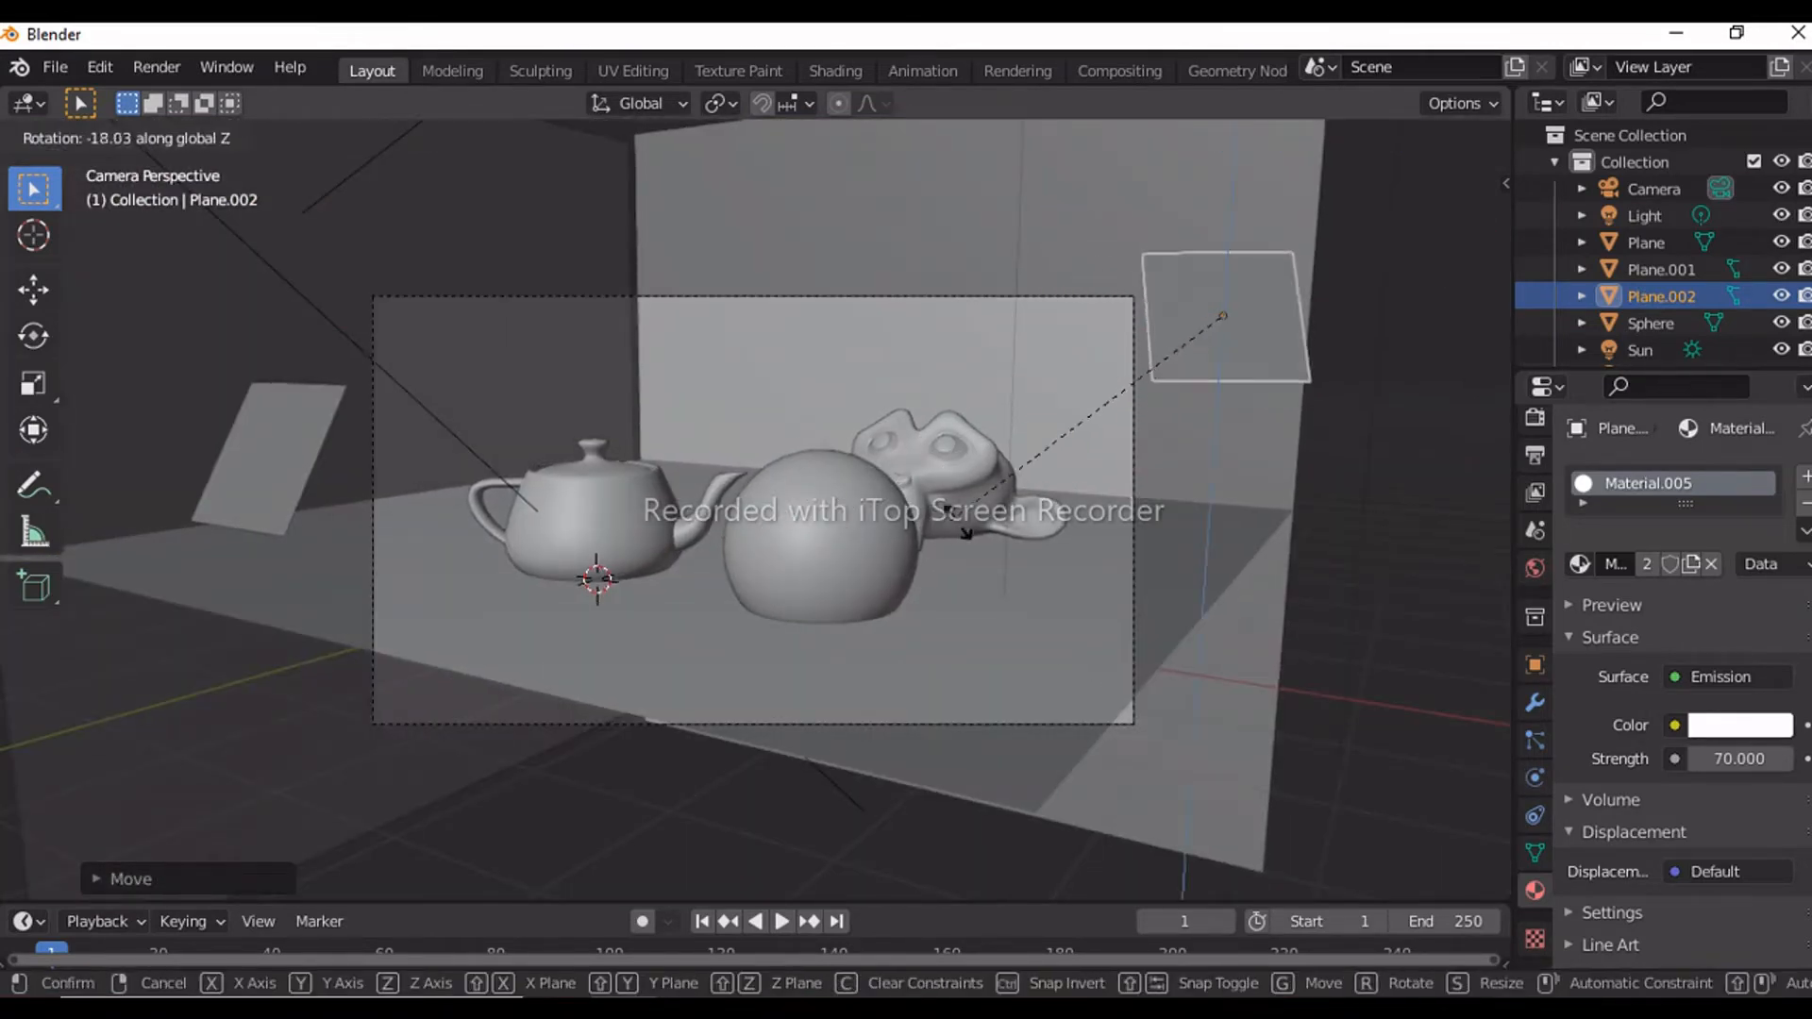
click(75, 445)
key(g)
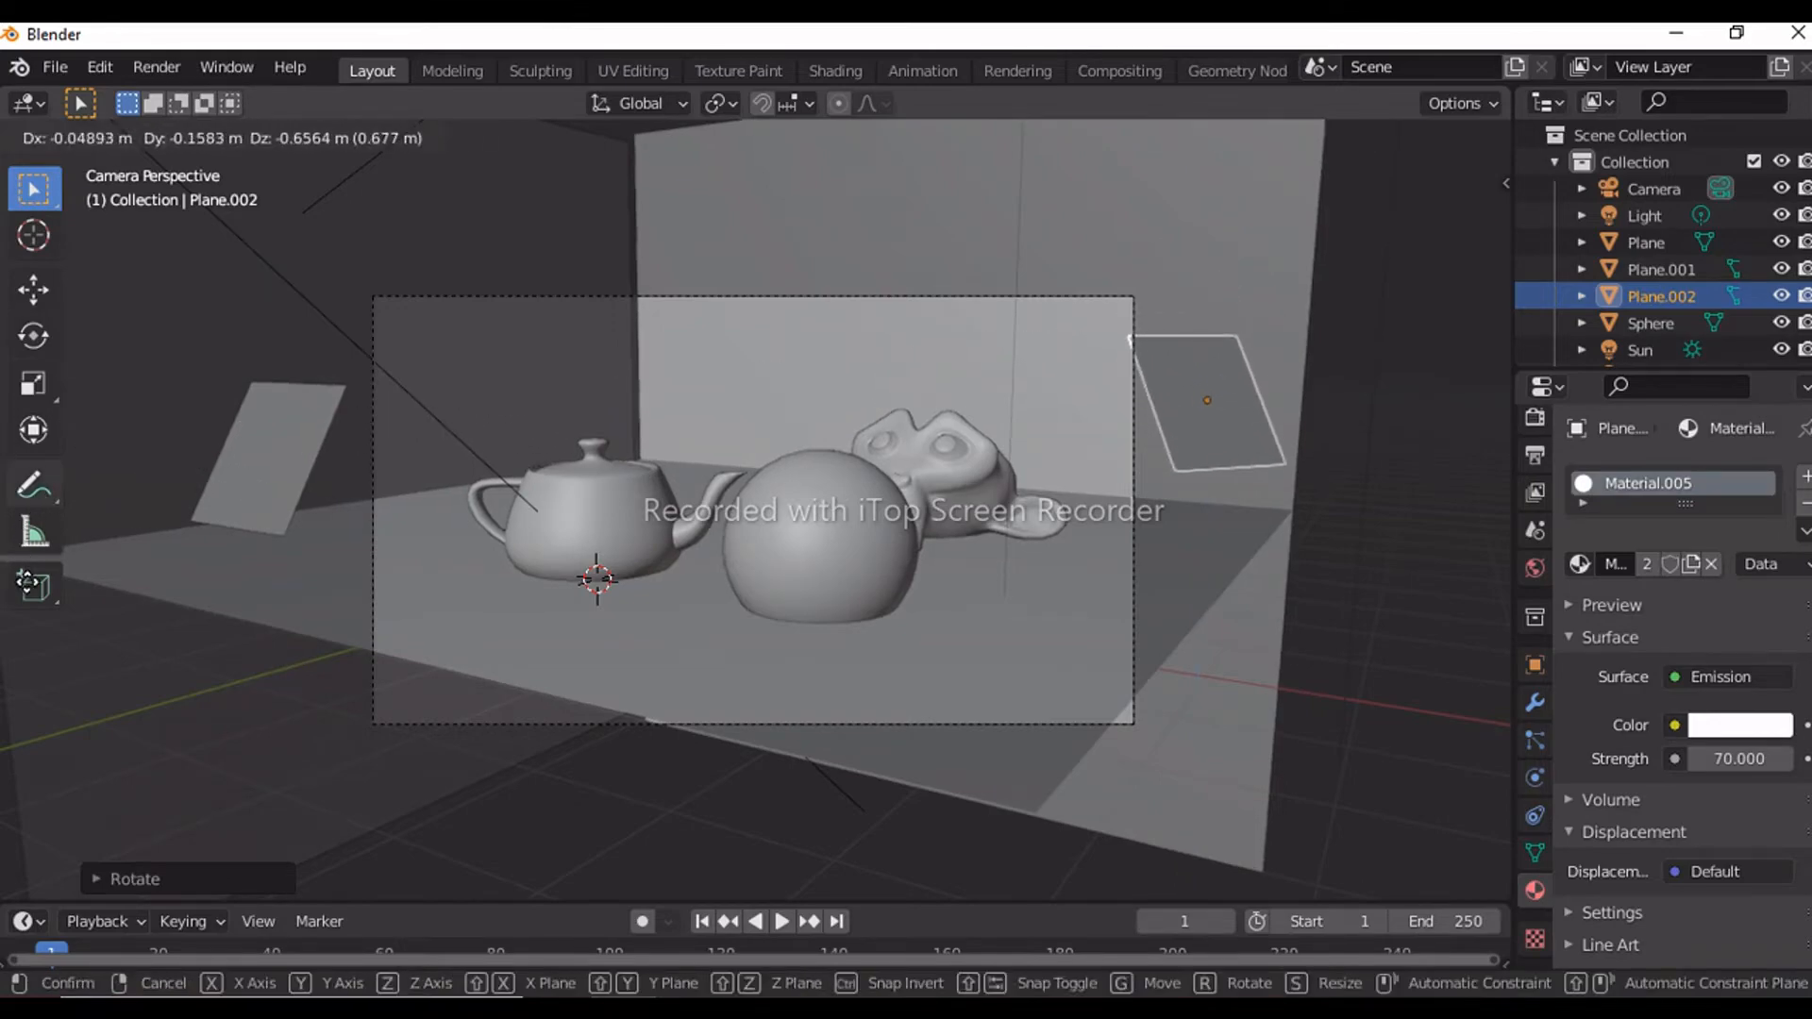
key(Return)
key(r)
key(x)
key(Return)
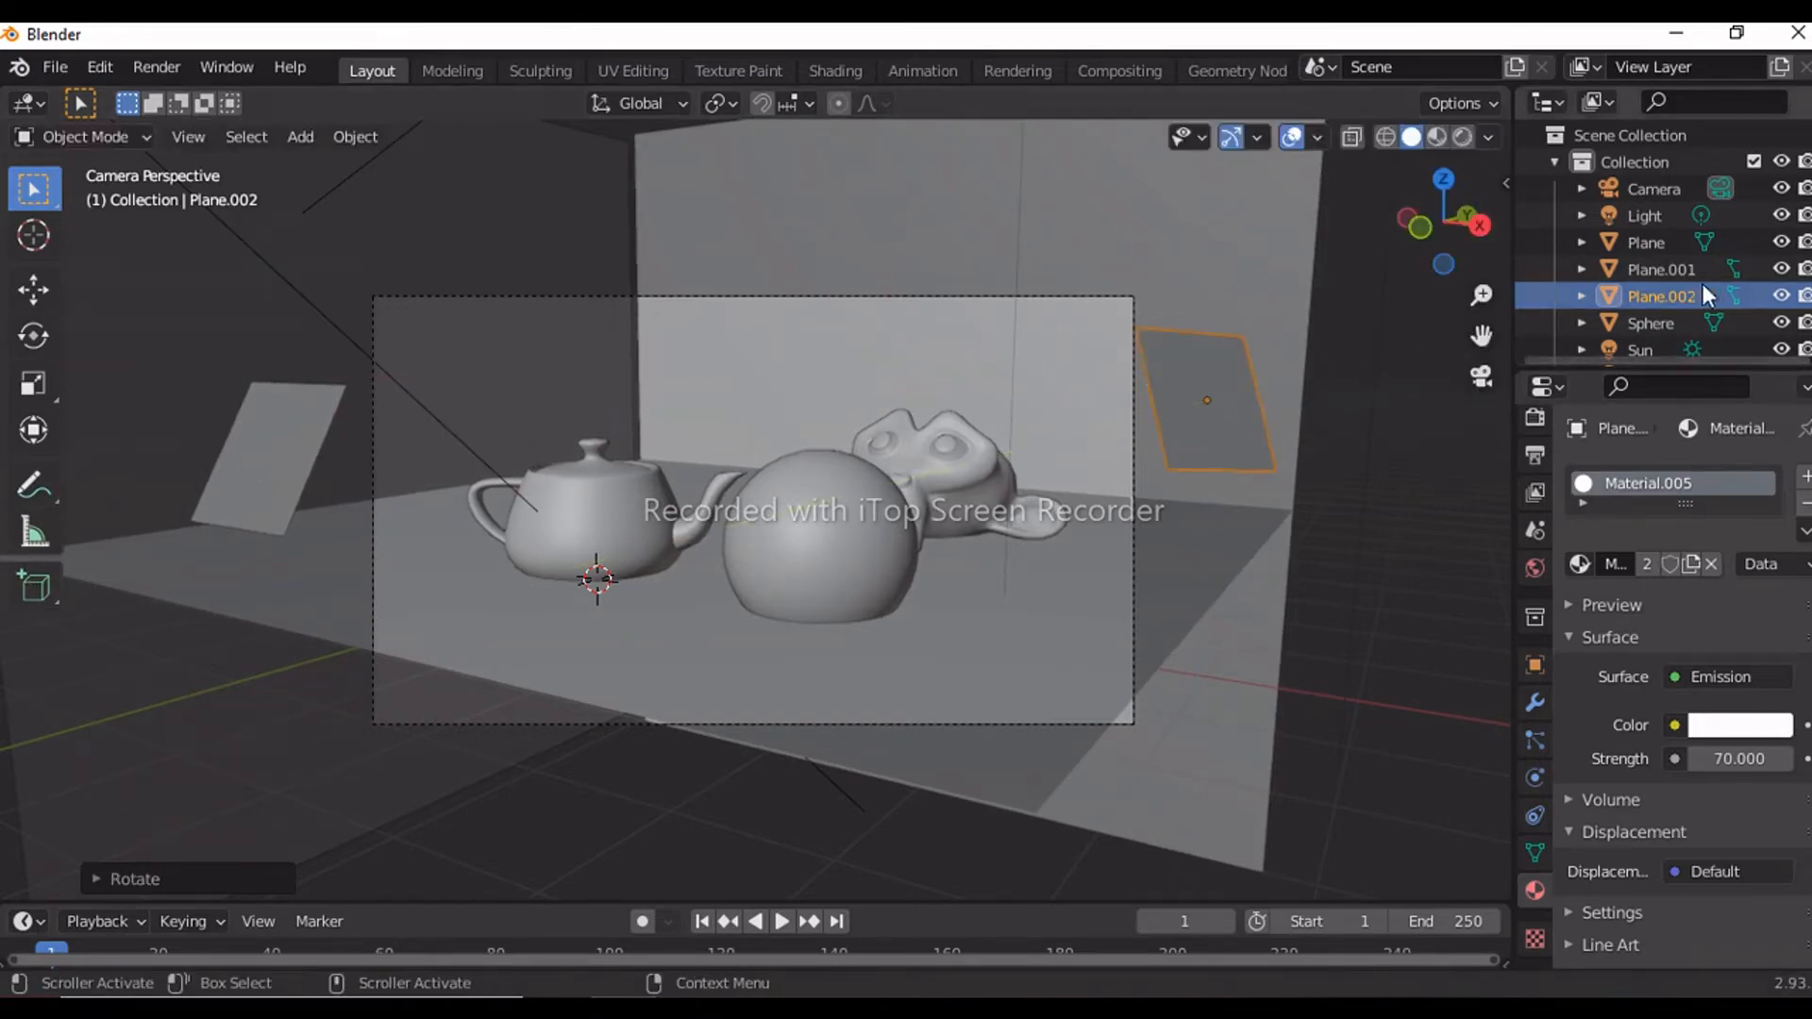
Step: Switch the viewport back to rendered shading to check the lighting from both light planes
click(1427, 137)
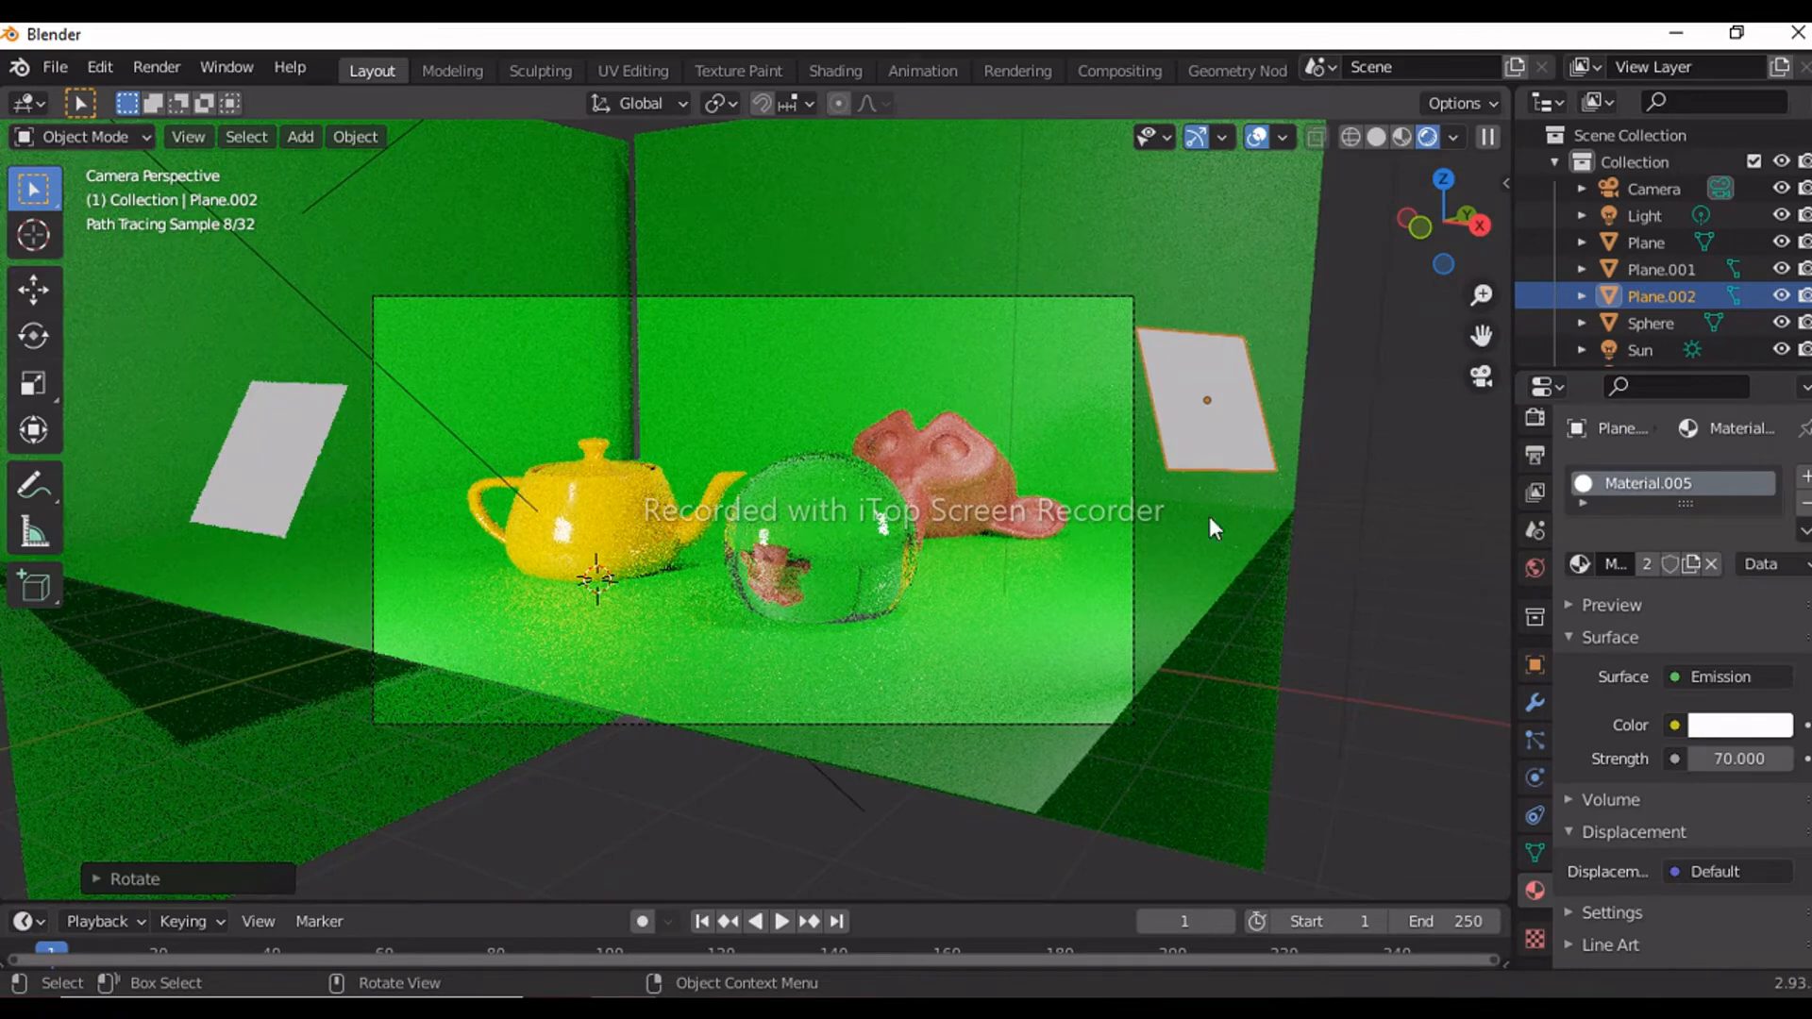
click(1209, 517)
click(1223, 406)
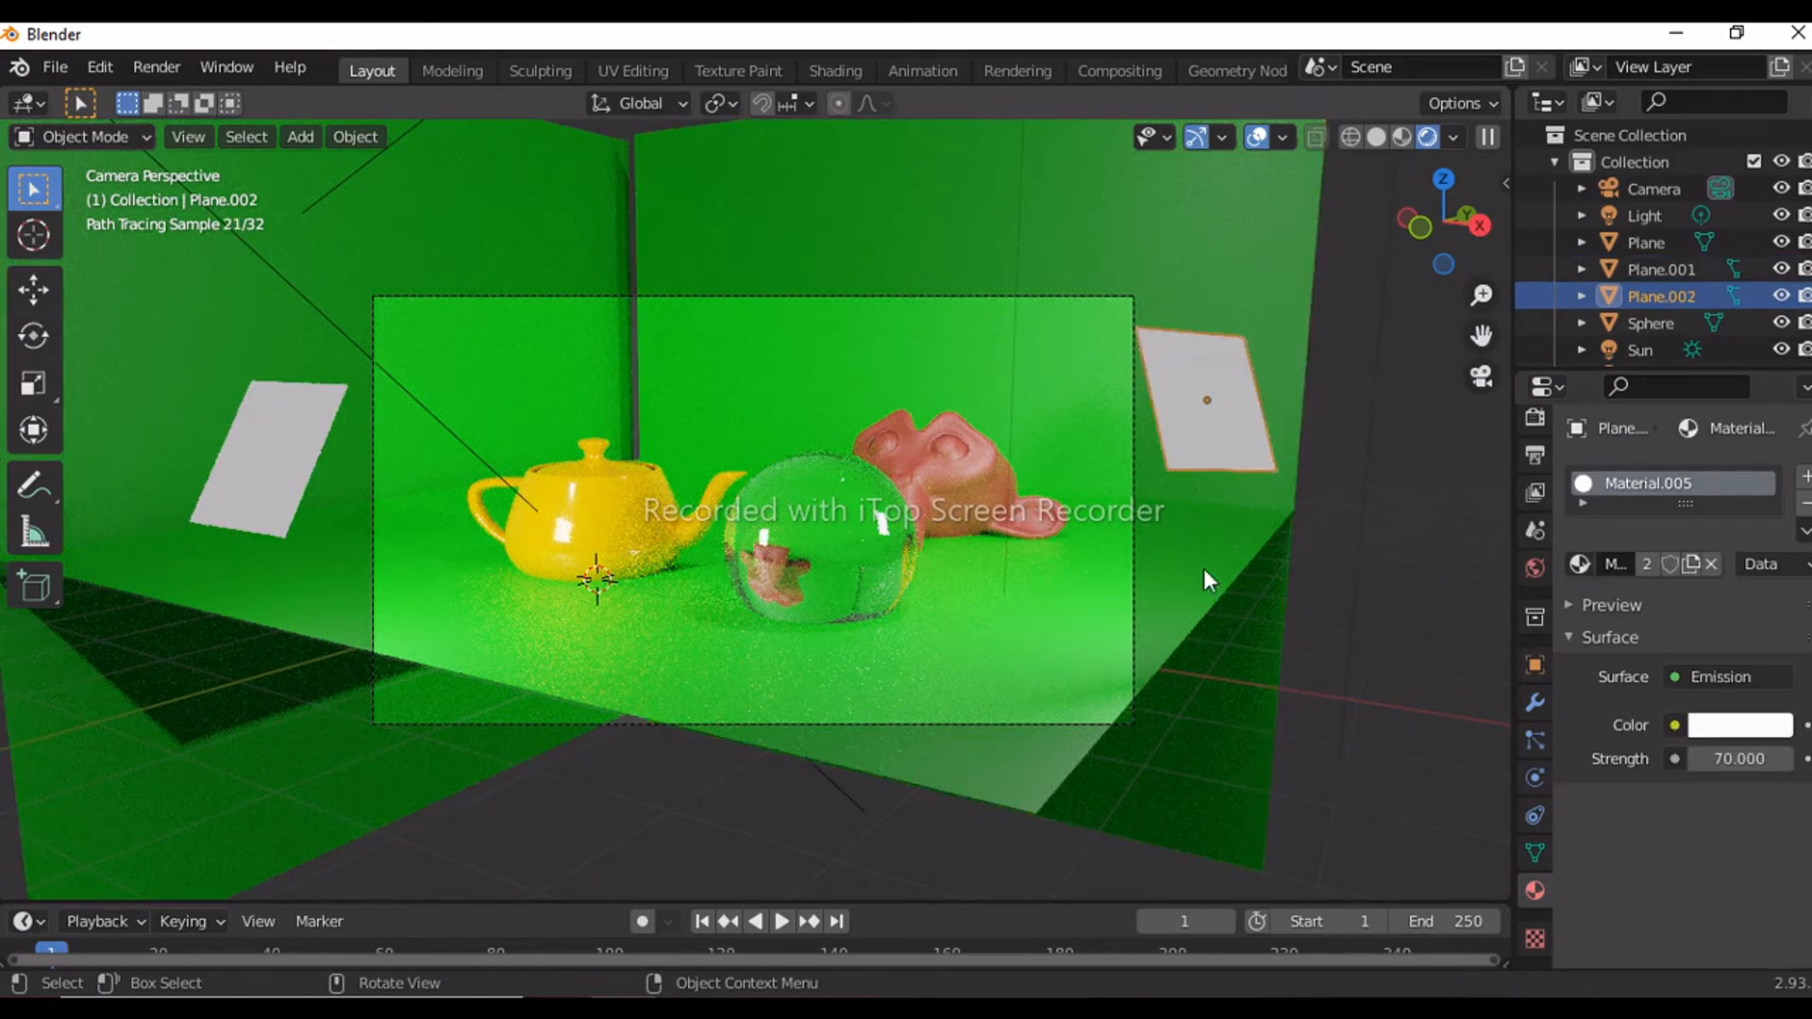
Step: Edit the metallic value of the red monkey's material and set its roughness to 0.3
click(1014, 505)
scroll(1698, 758, down, 6)
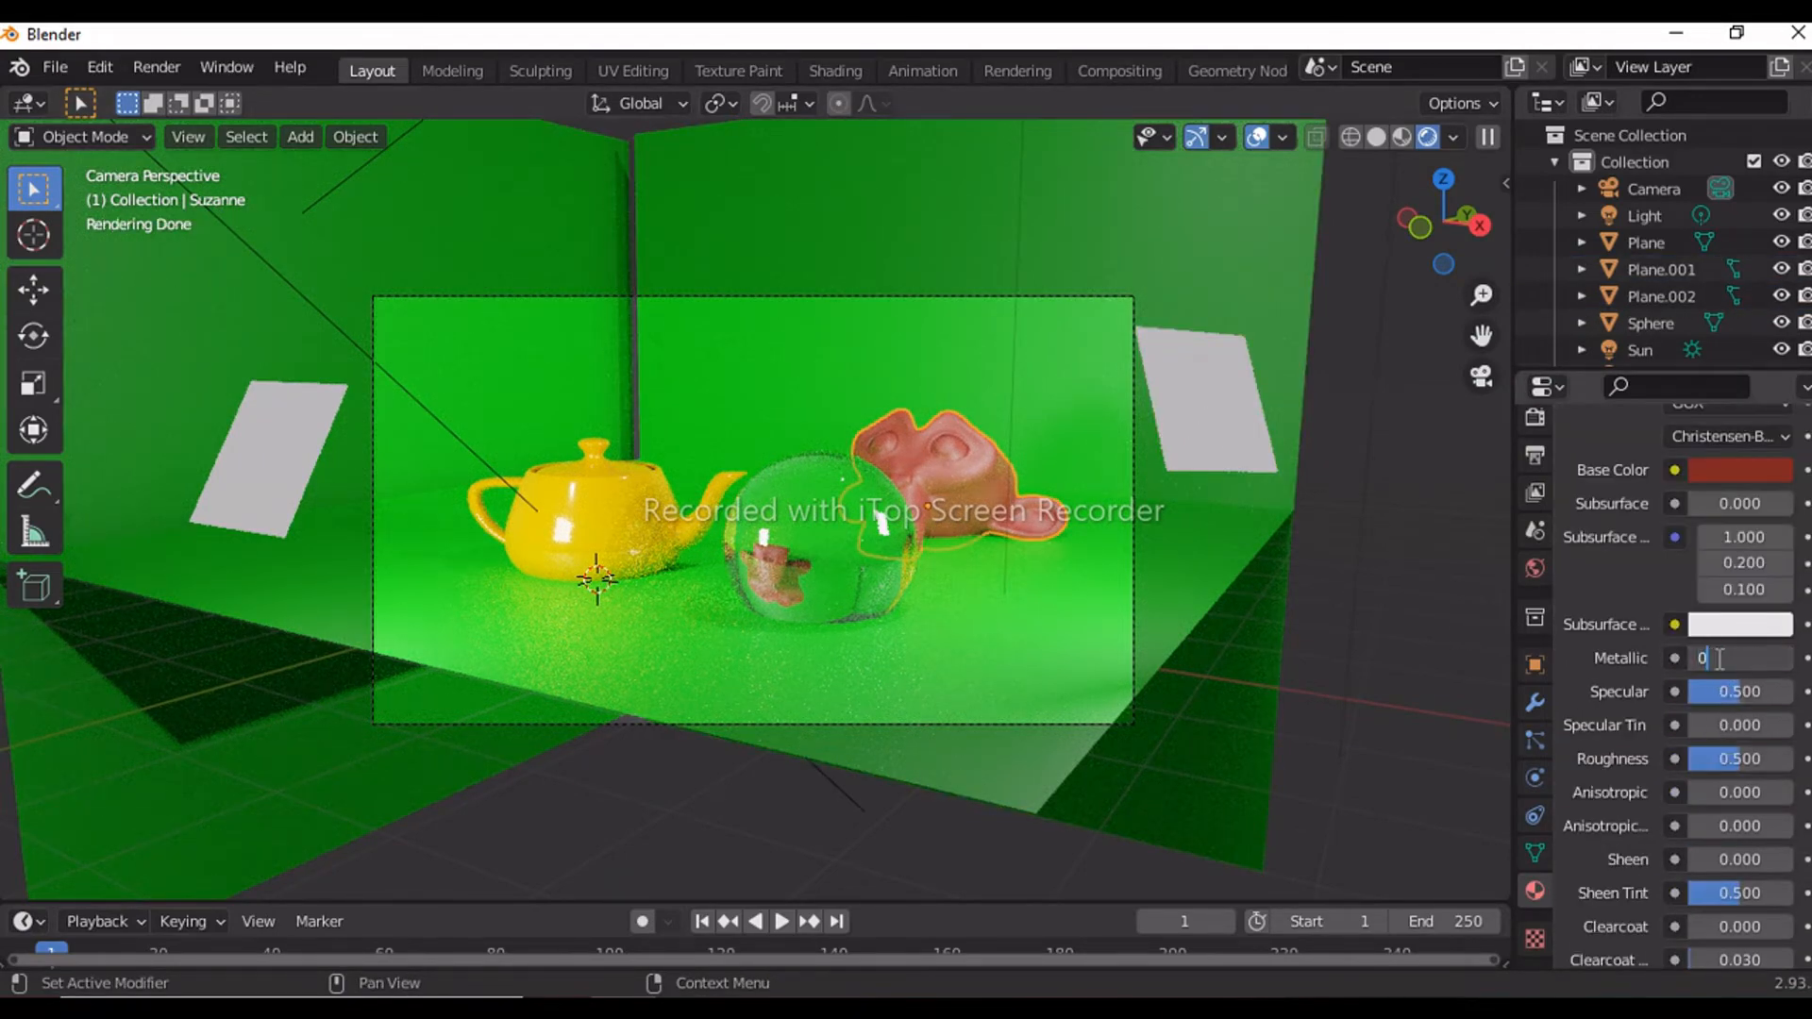
key(Return)
scroll(1723, 682, down, 6)
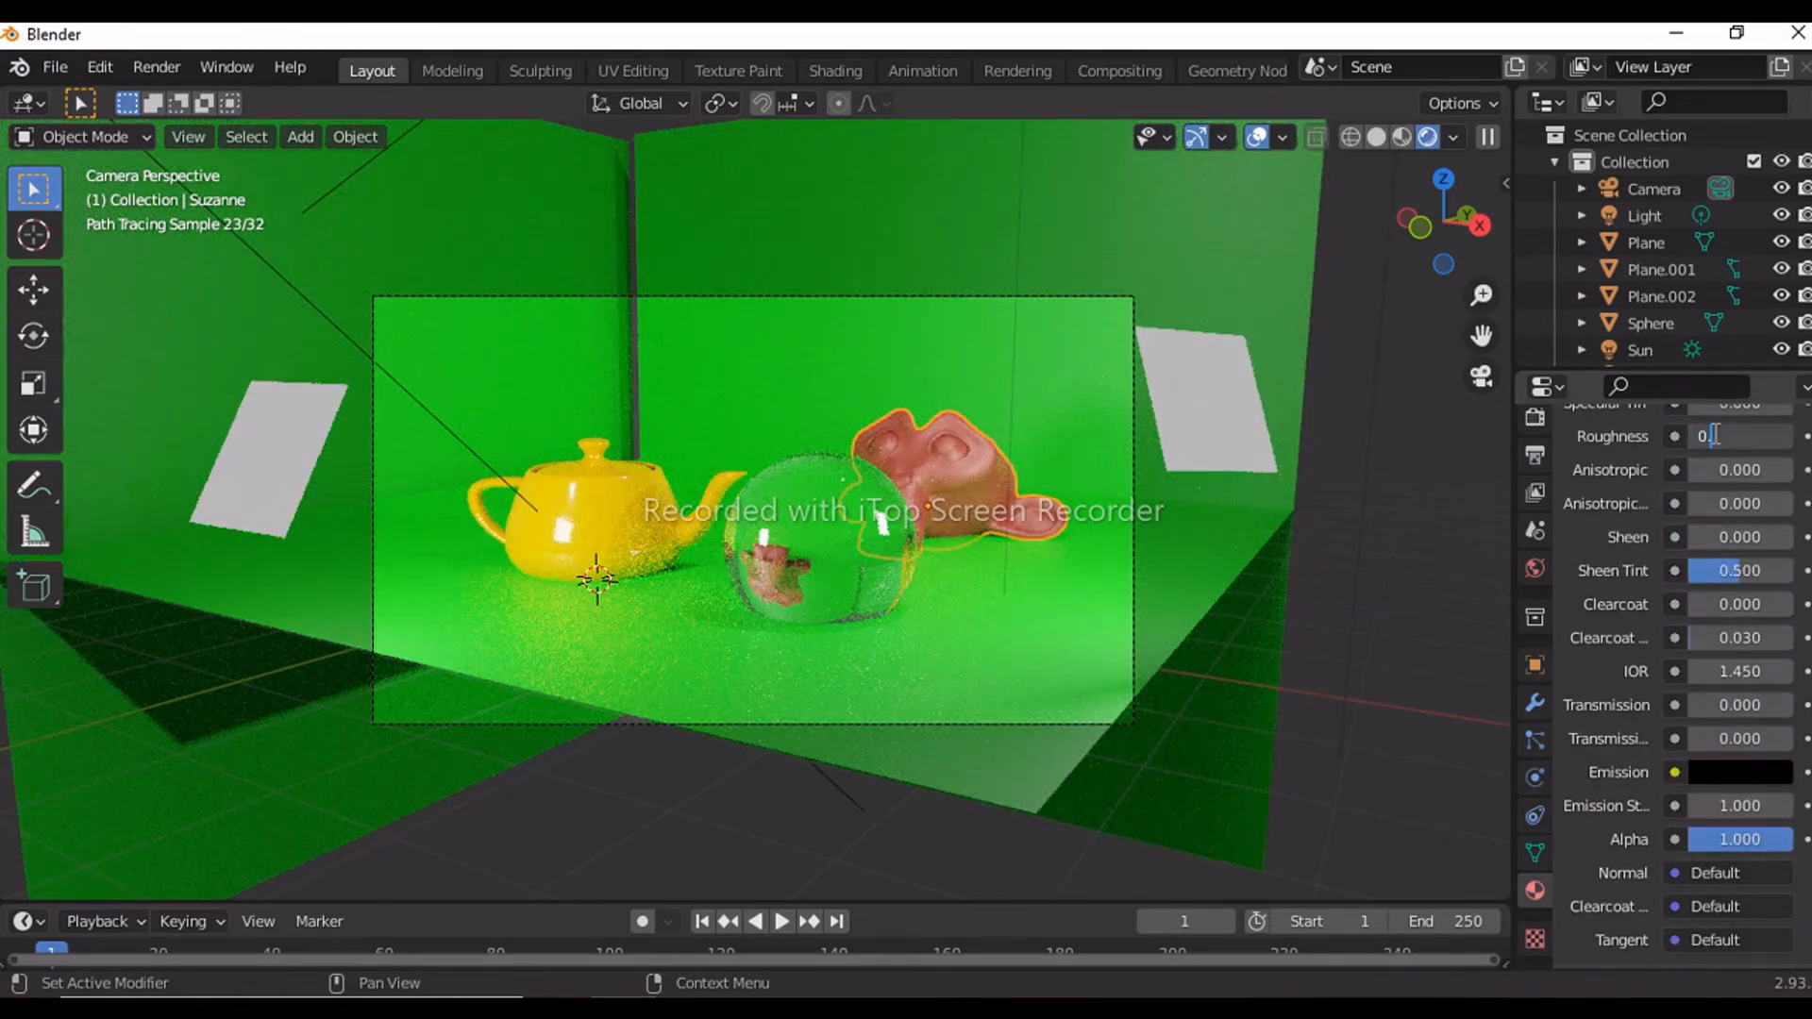
click(1713, 432)
text(0.3)
key(Return)
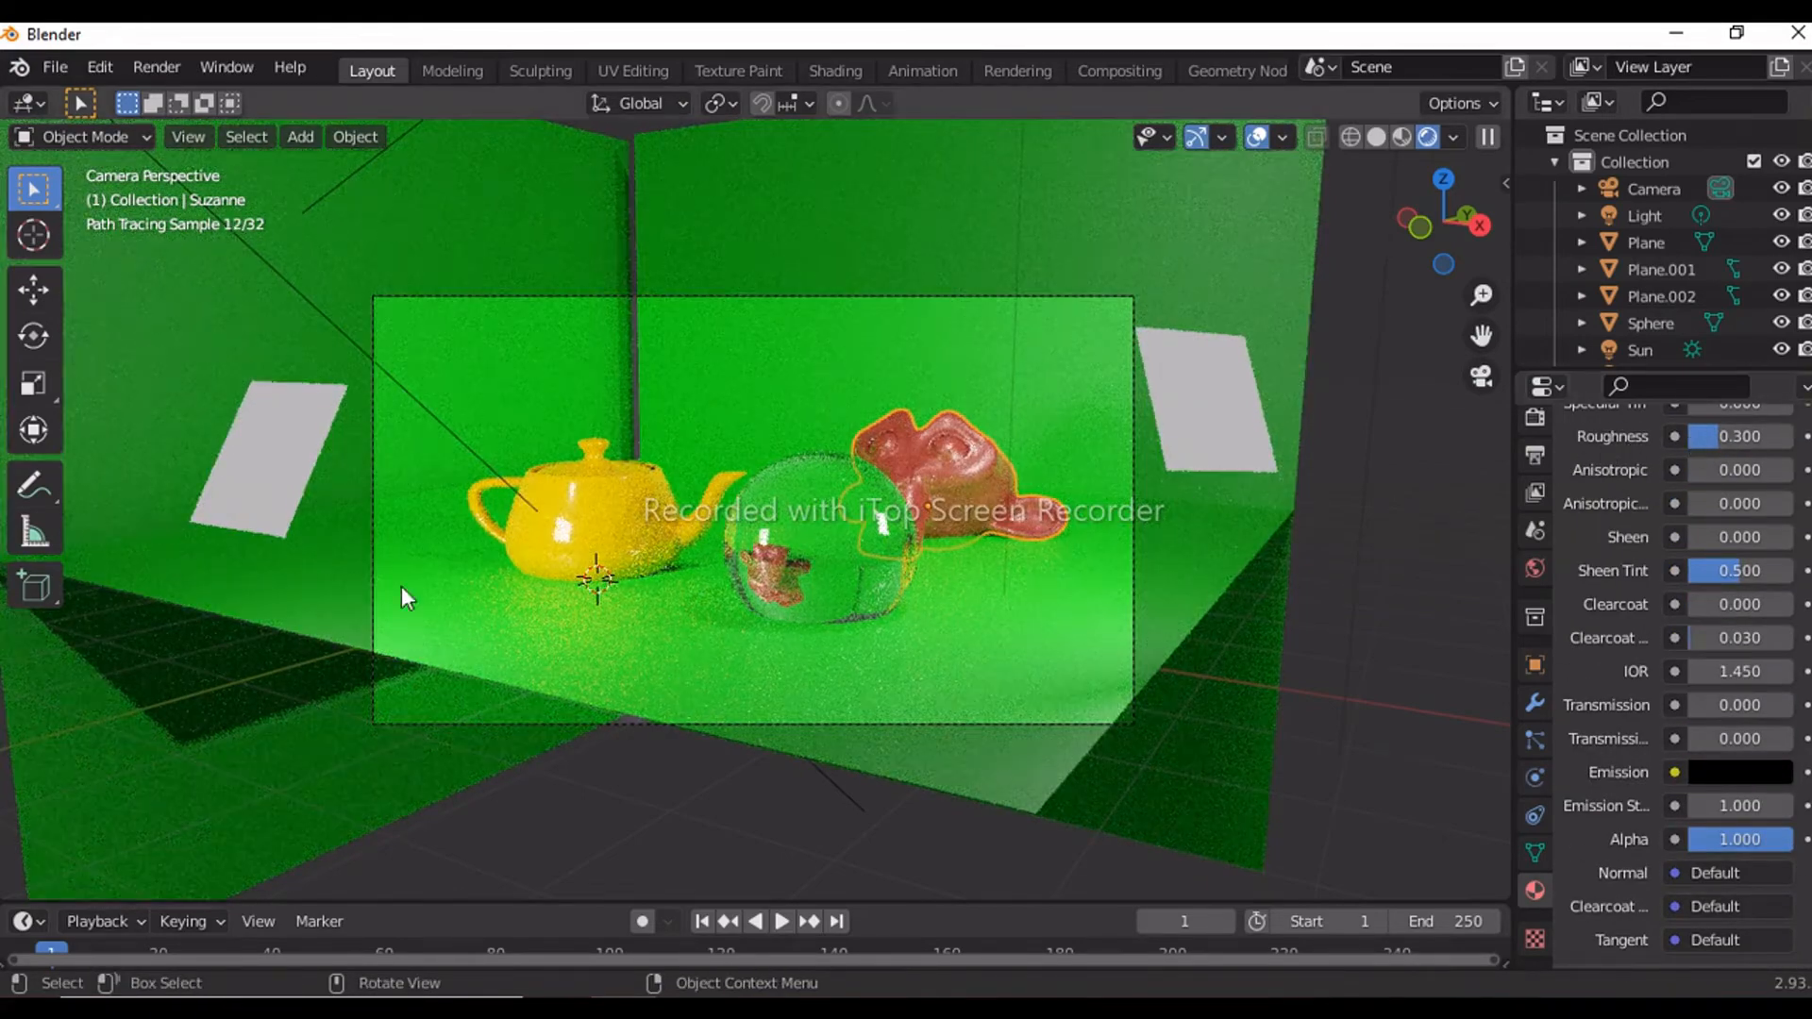